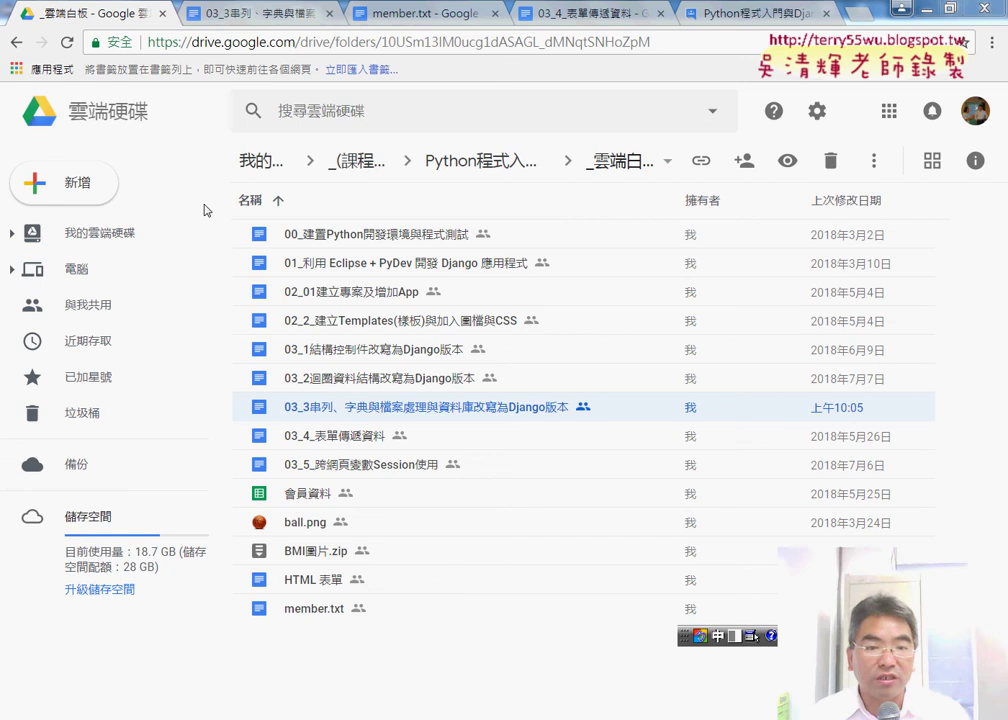
Step: Open the 03_3串列、字典與檔案處理與資料庫改寫為Django版本 document from the Drive folder list
key("shift")
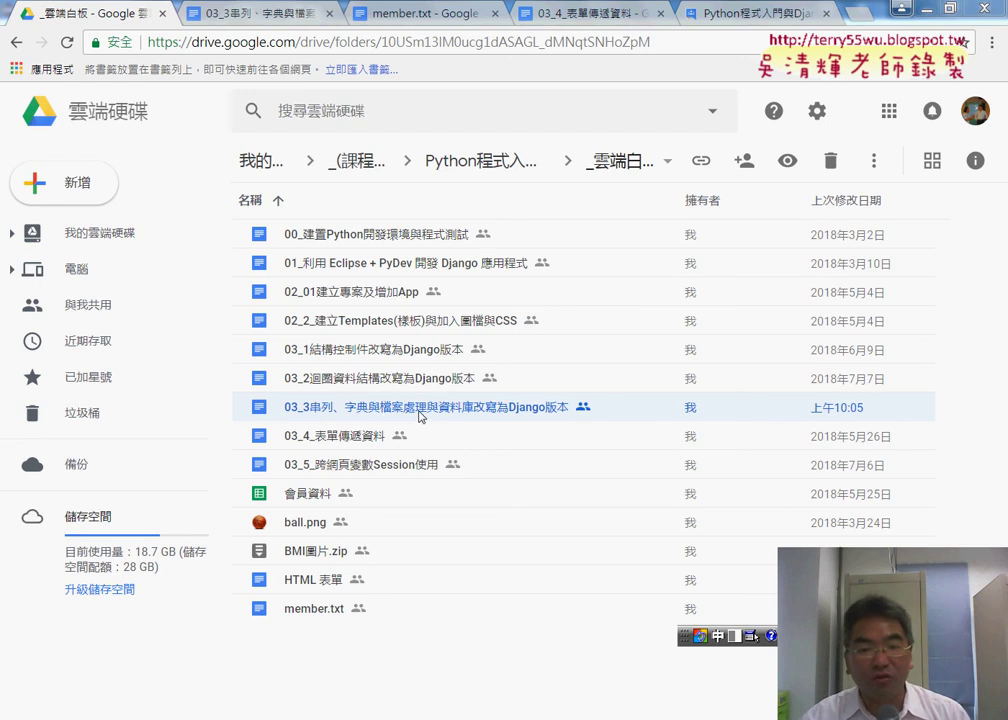
double_click(459, 419)
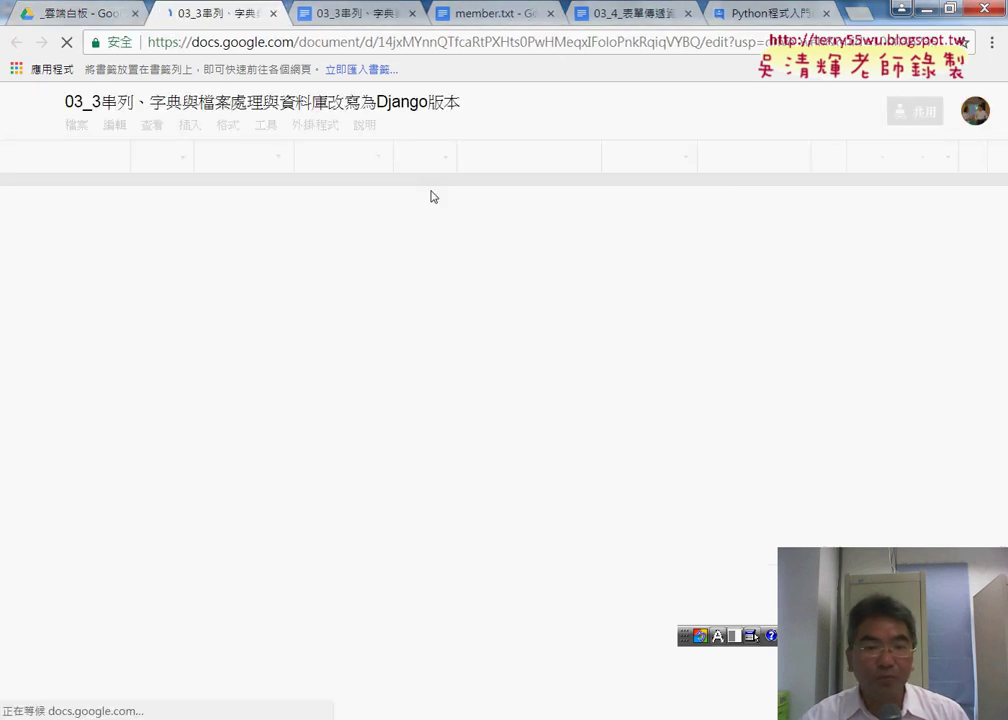
Step: Close the duplicate 03_3 tab and scroll up through the tutorial
left_click(412, 14)
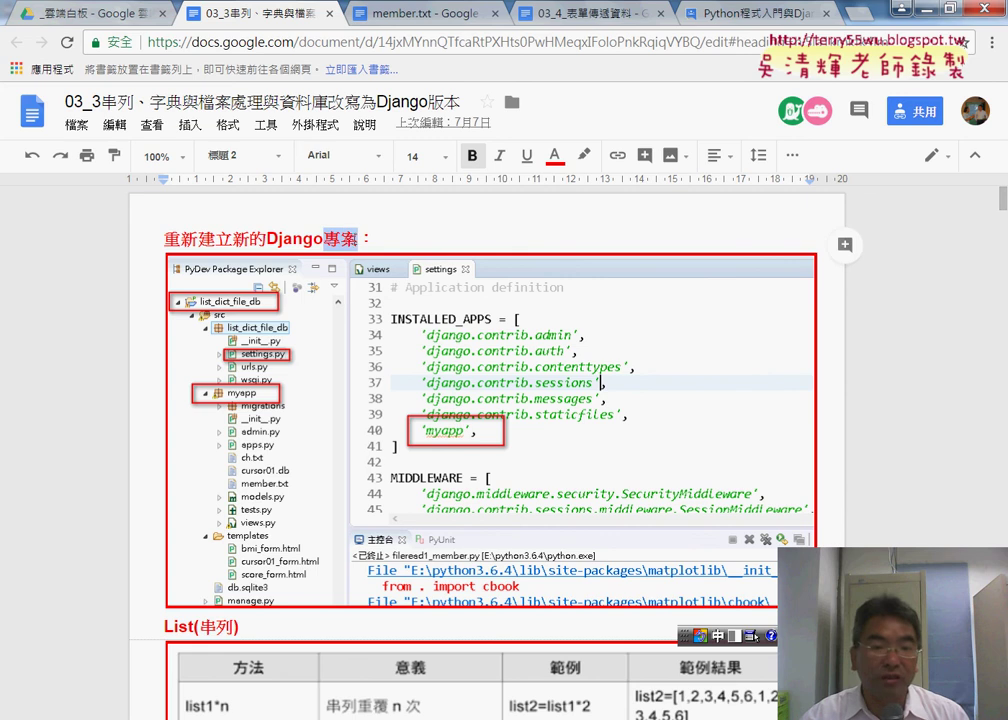
left_click_drag(1003, 228, 1003, 302)
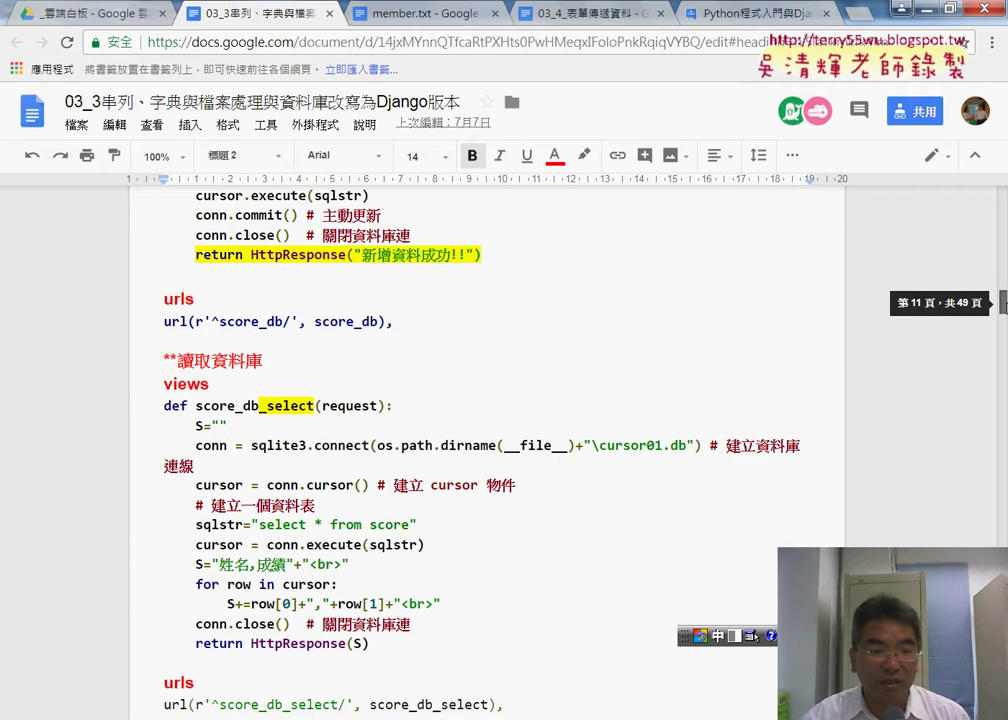
scroll(505, 435, "up", 10)
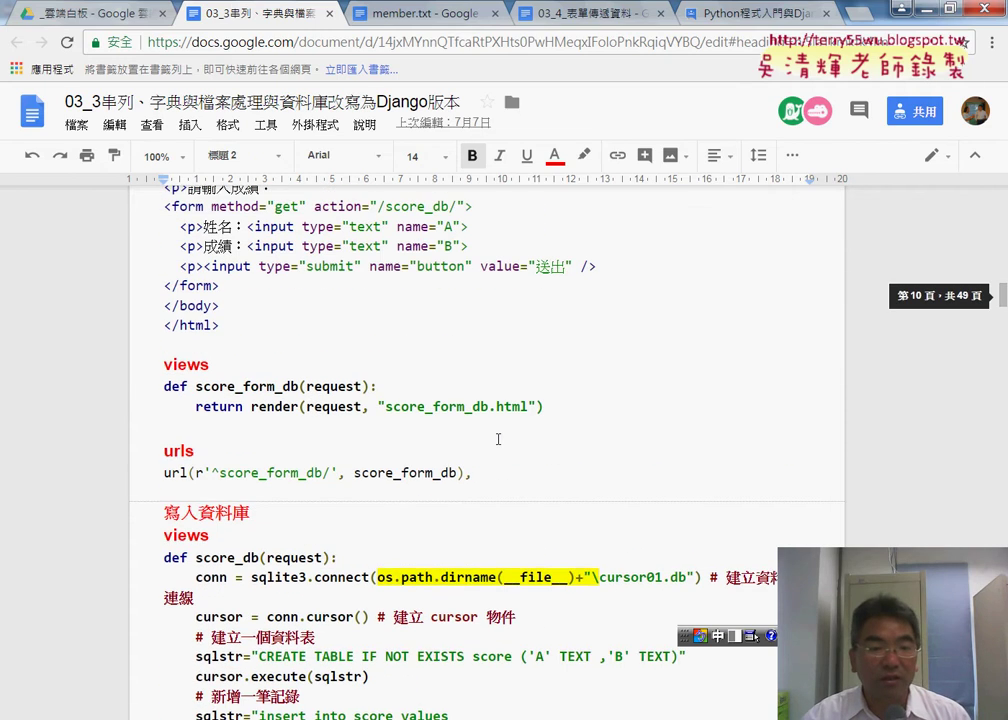
scroll(498, 439, "down", 3)
scroll(498, 439, "up", 3)
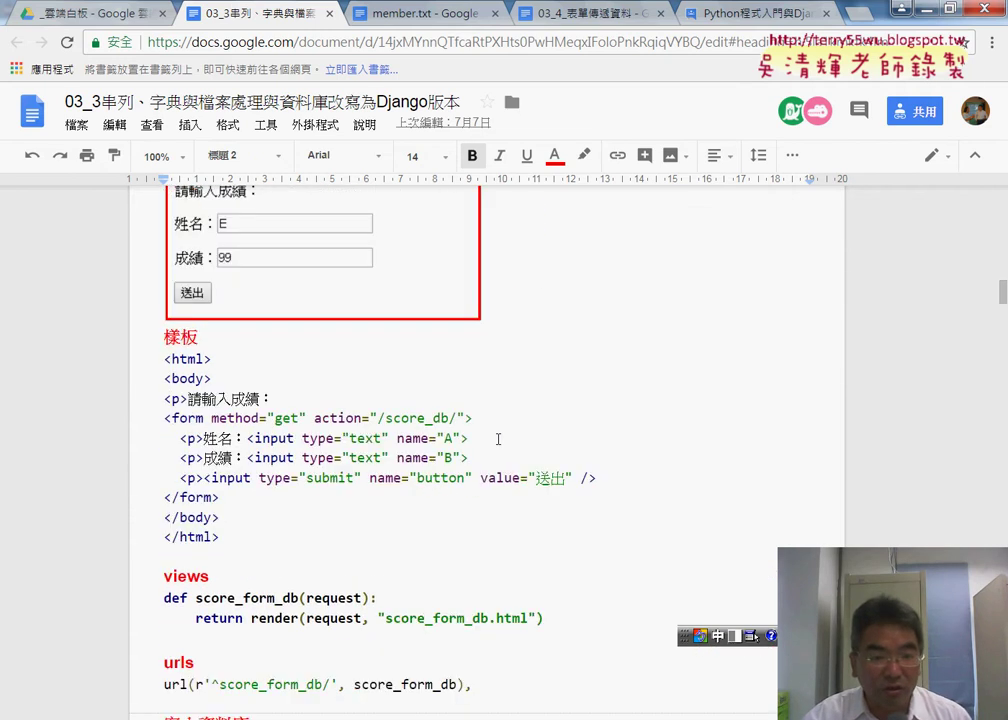
scroll(498, 439, "up", 3)
scroll(498, 439, "up", 1)
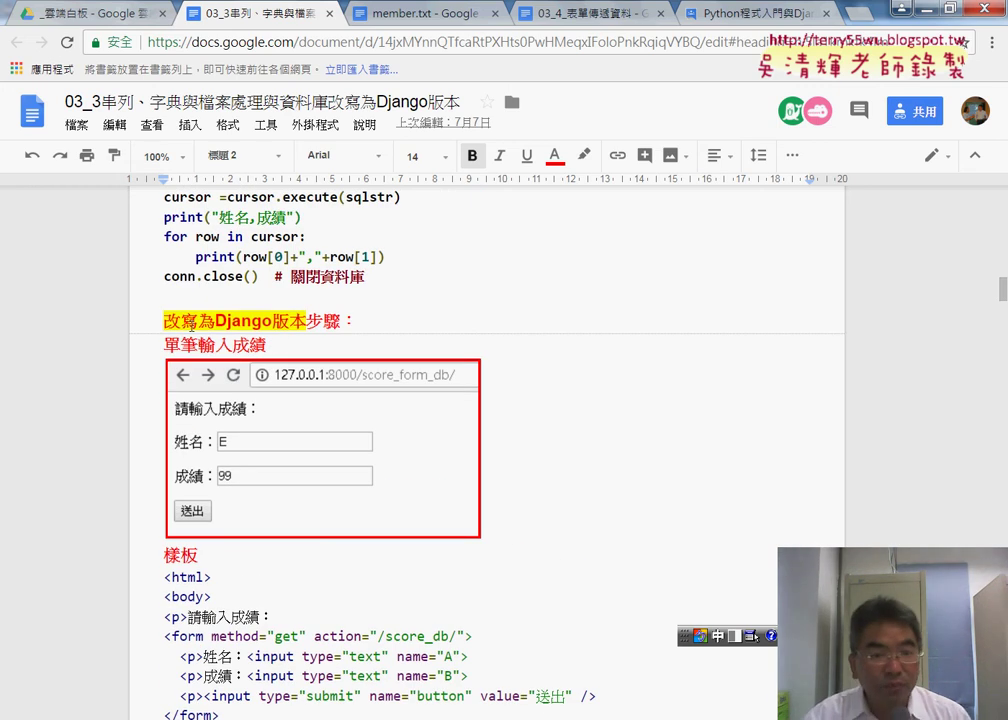
scroll(191, 326, "up", 2)
scroll(191, 326, "up", 7)
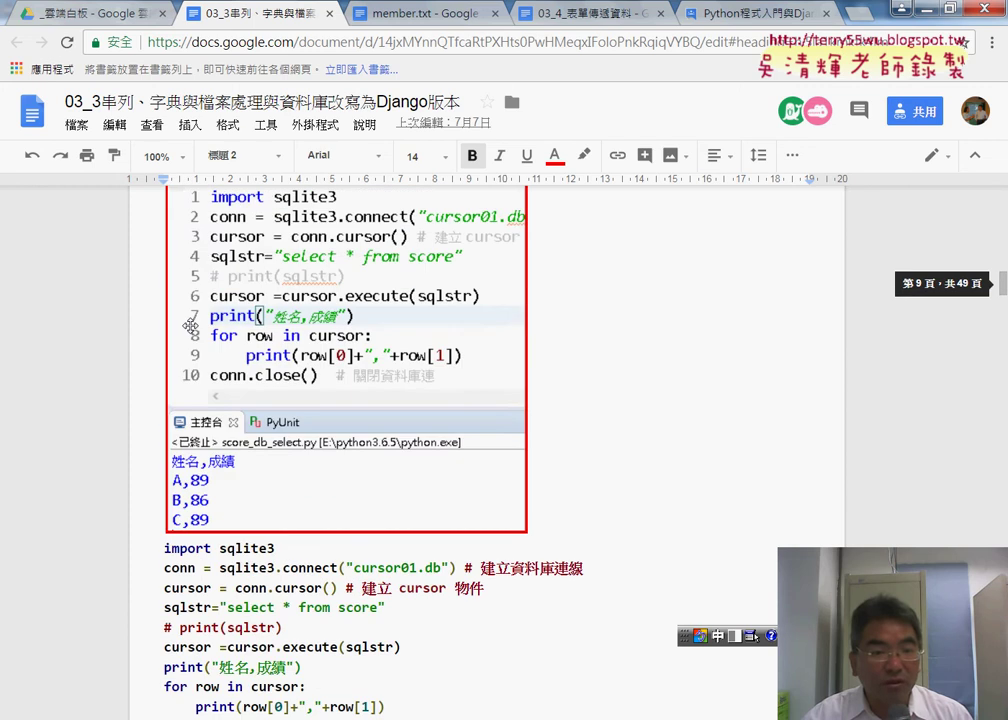
scroll(191, 326, "up", 4)
scroll(191, 326, "up", 1)
scroll(191, 326, "up", 3)
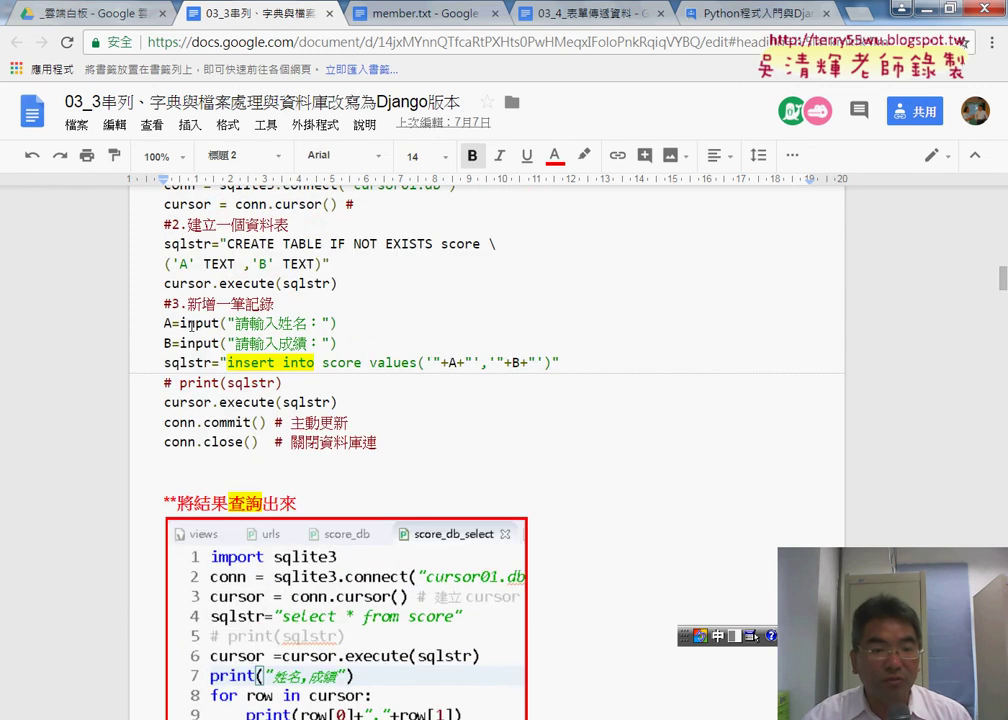
scroll(191, 326, "up", 2)
scroll(191, 326, "up", 1)
scroll(191, 326, "up", 3)
scroll(191, 326, "up", 1)
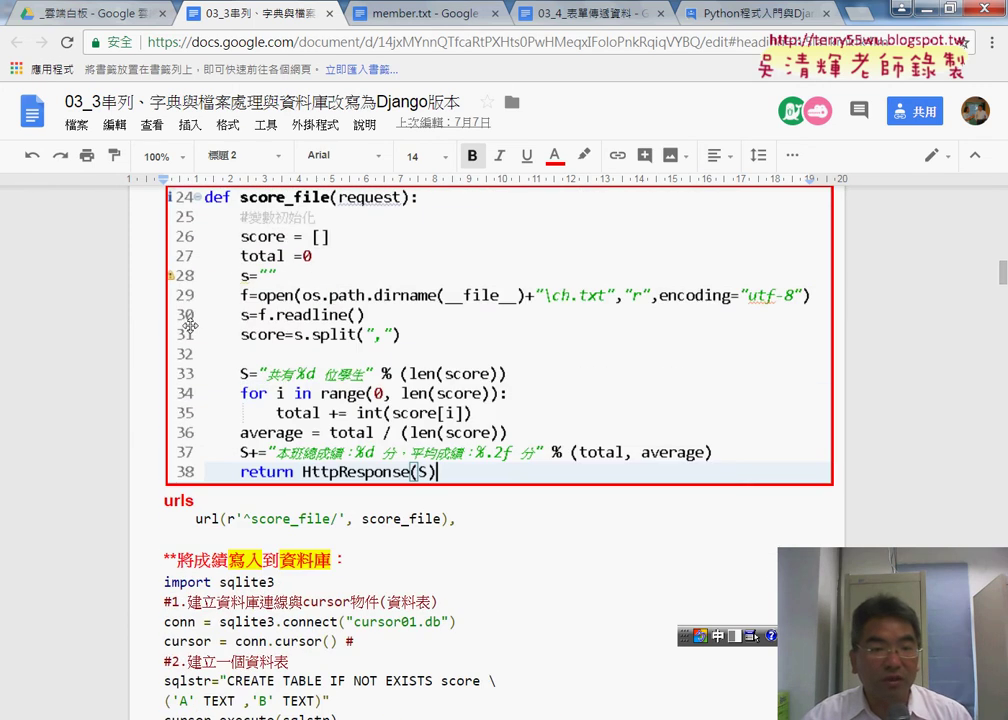
scroll(191, 326, "up", 5)
scroll(188, 326, "up", 3)
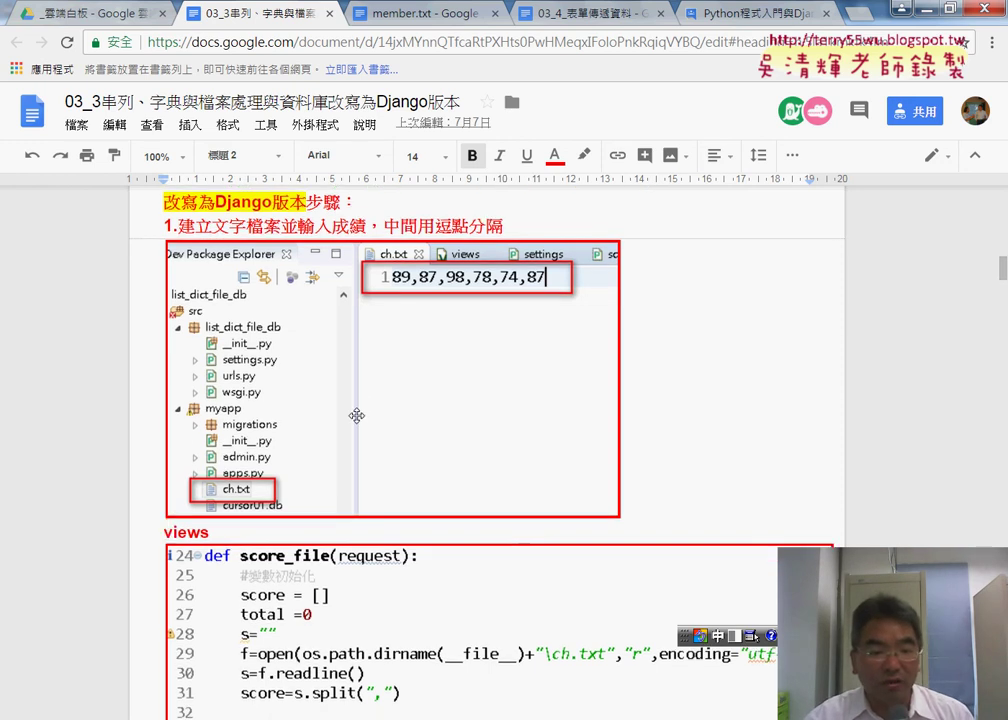
Step: Scroll to the 將成績寫入到資料庫 heading and select the word 寫入
scroll(356, 409, "down", 3)
scroll(357, 416, "down", 2)
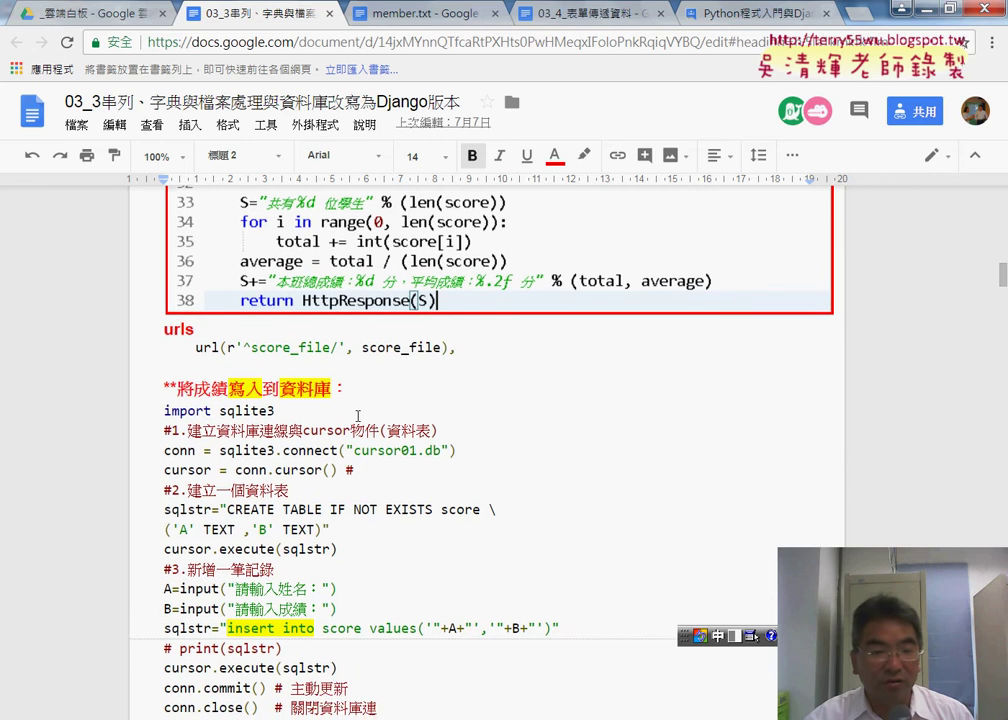
scroll(263, 239, "down", 2)
double_click(240, 213)
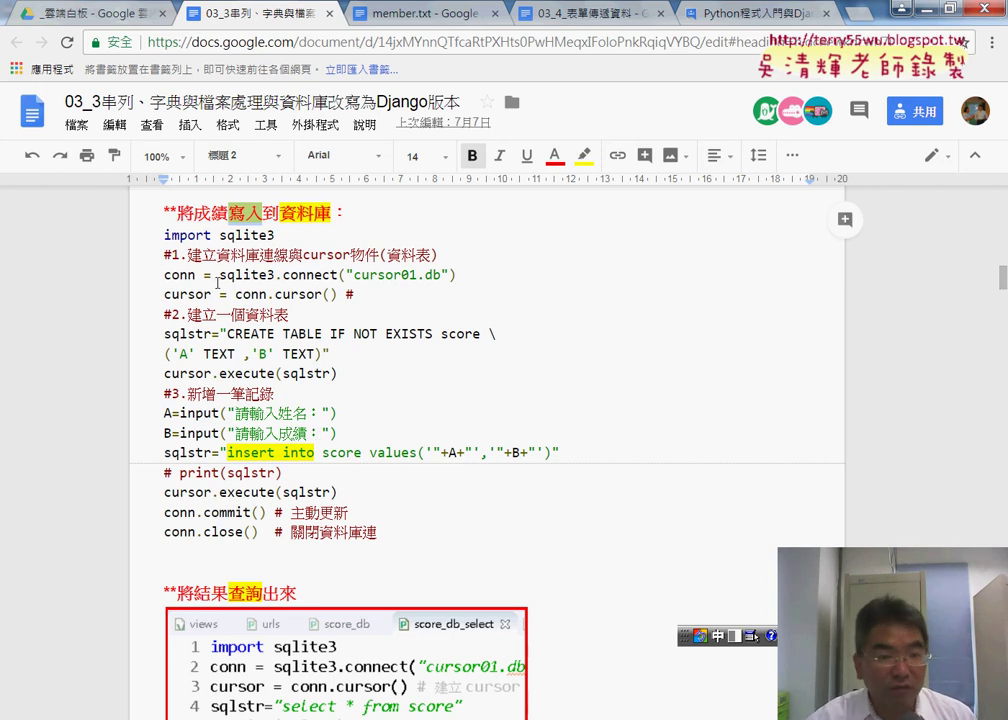
left_click_drag(159, 236, 391, 534)
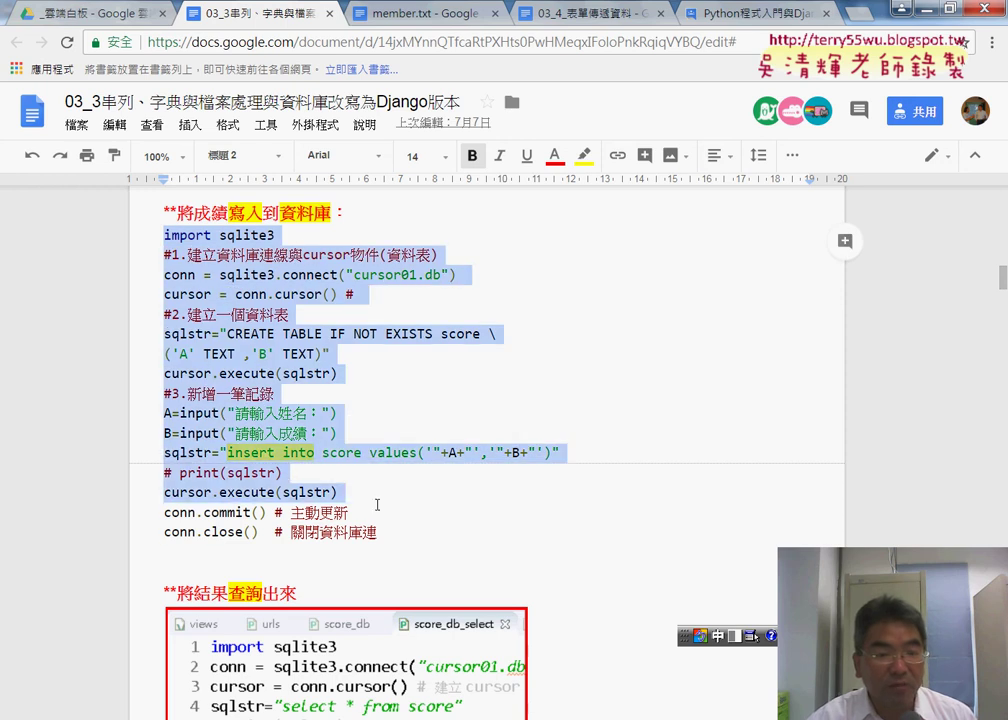
left_click(272, 236)
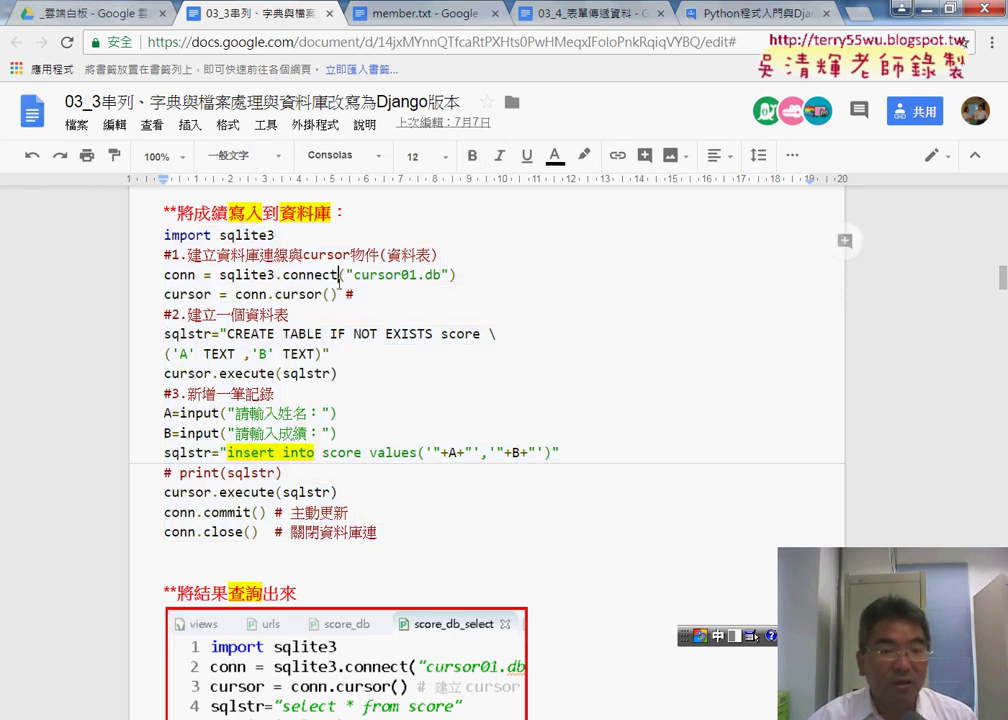
left_click_drag(254, 239, 222, 243)
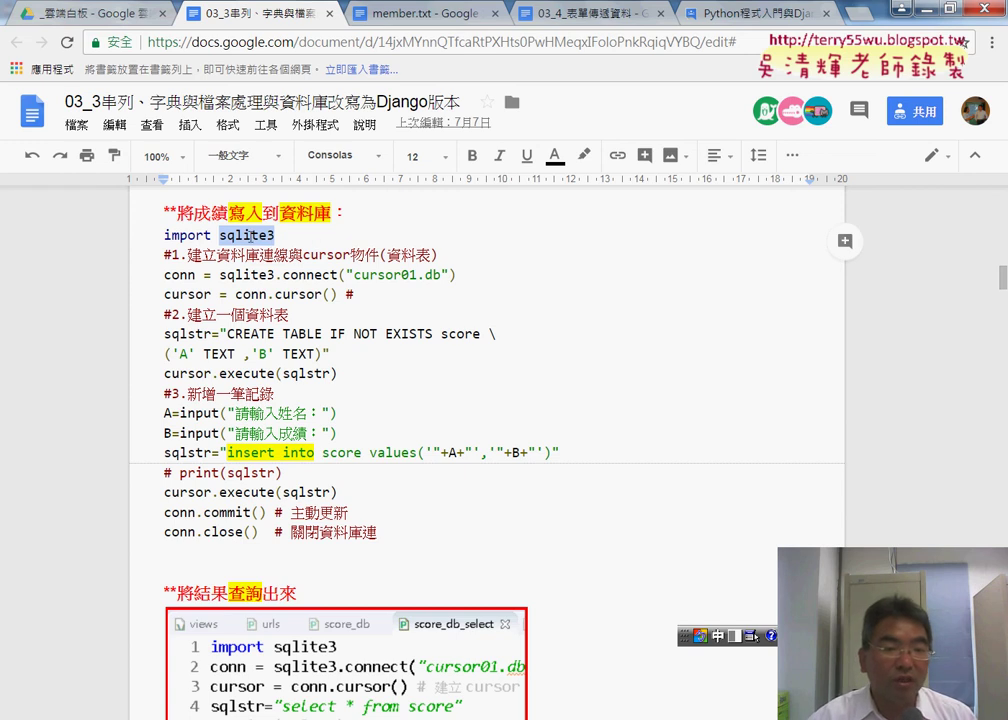
left_click_drag(215, 236, 165, 240)
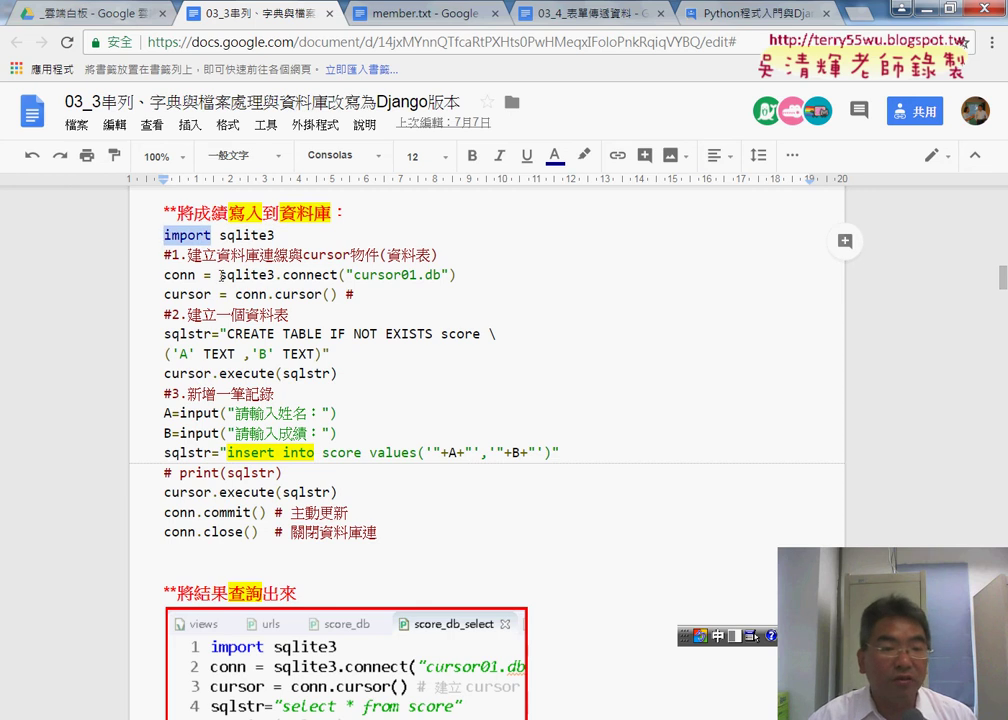
left_click_drag(219, 275, 268, 275)
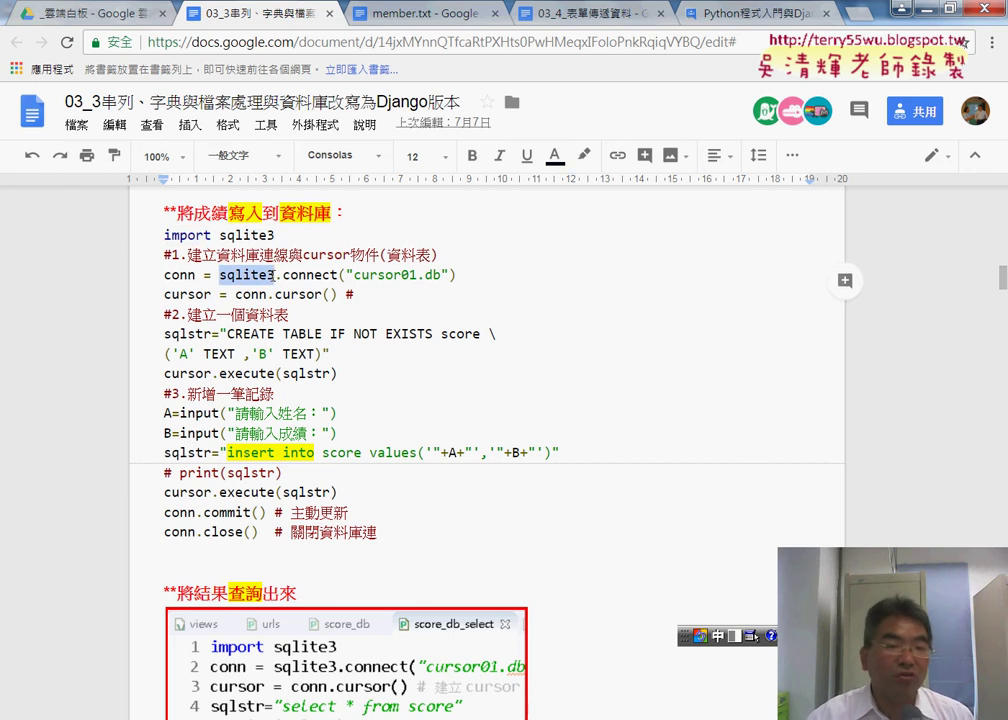
left_click_drag(272, 275, 276, 277)
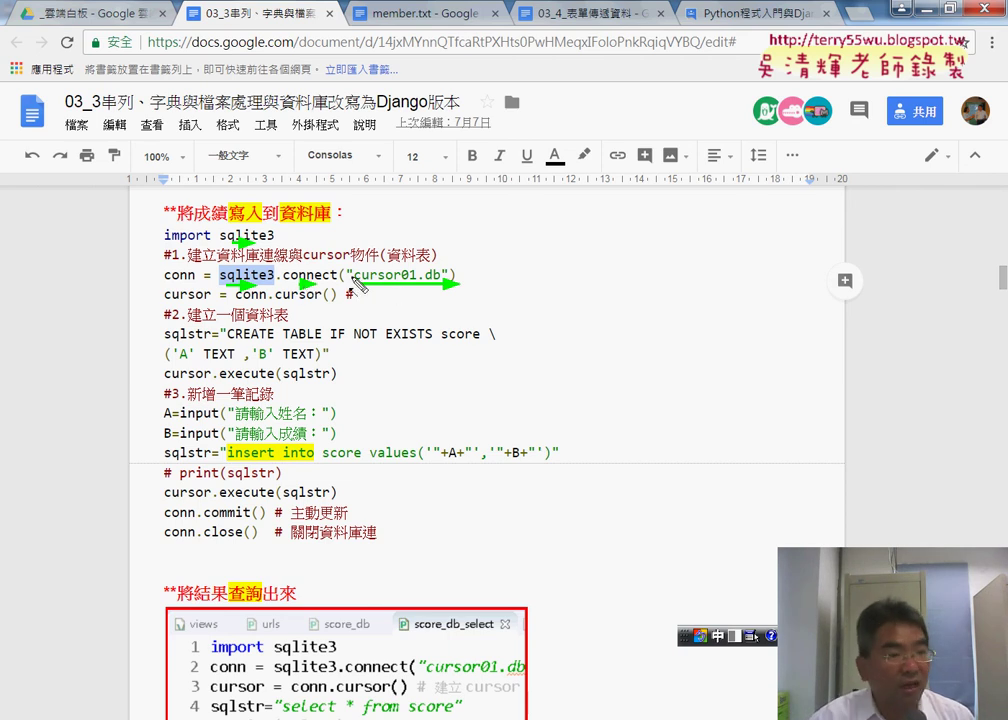
left_click(308, 293)
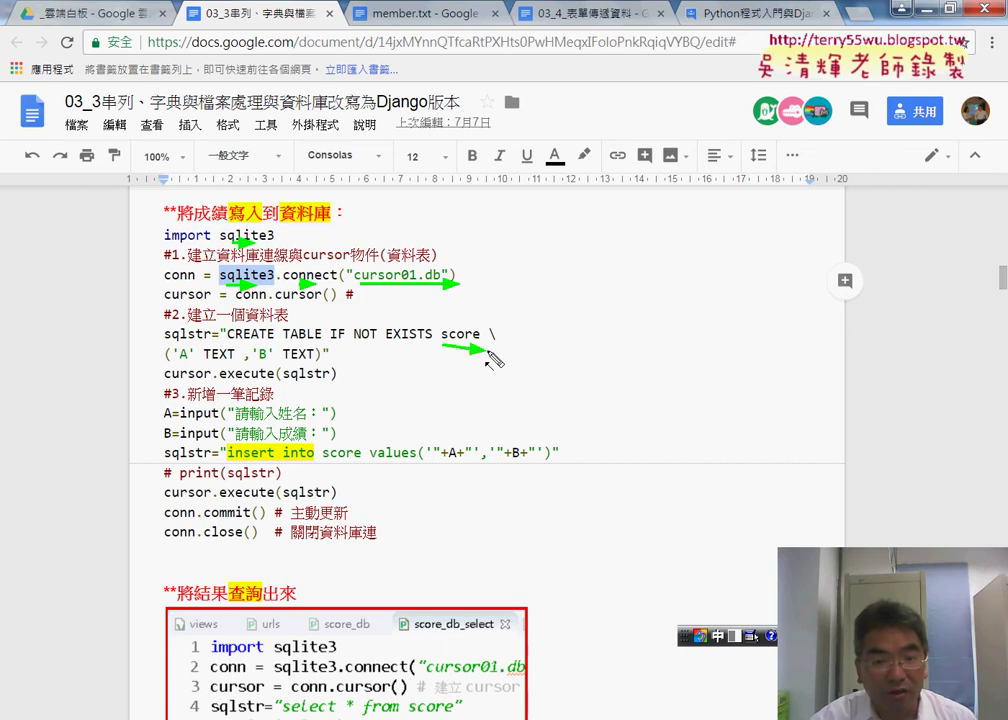
left_click_drag(441, 345, 492, 345)
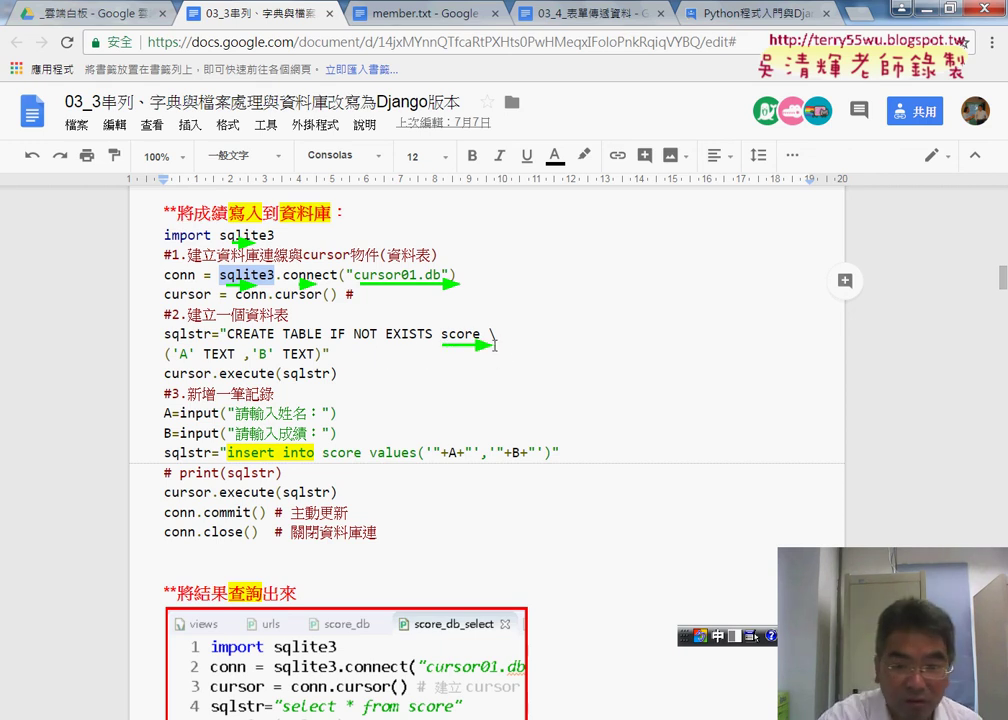
key("Escape")
left_click_drag(494, 334, 503, 334)
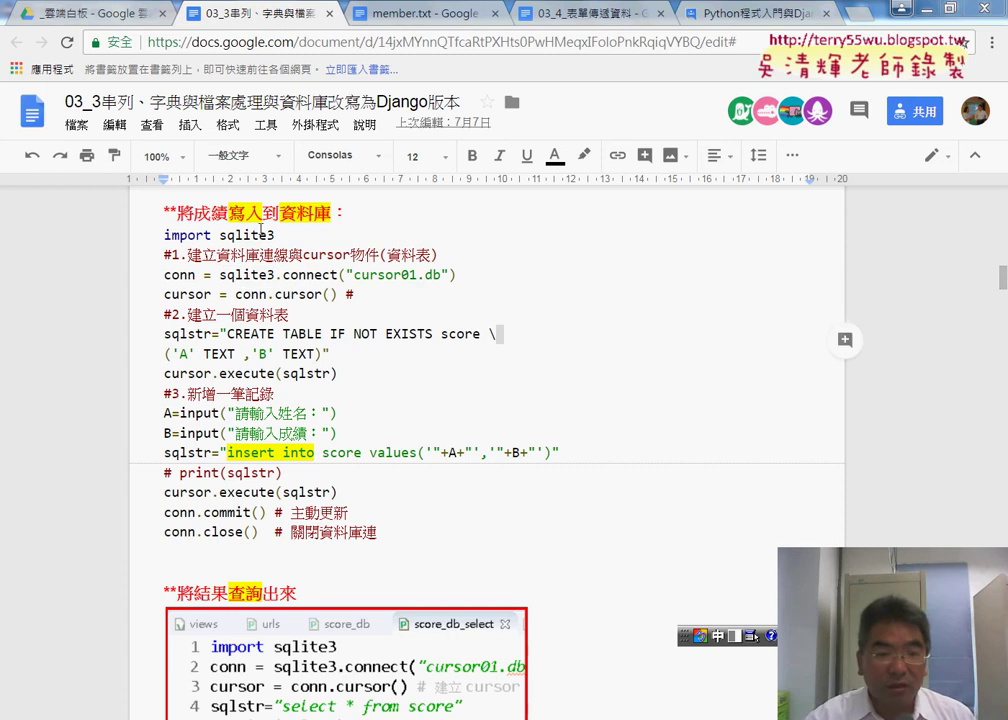
left_click(184, 354)
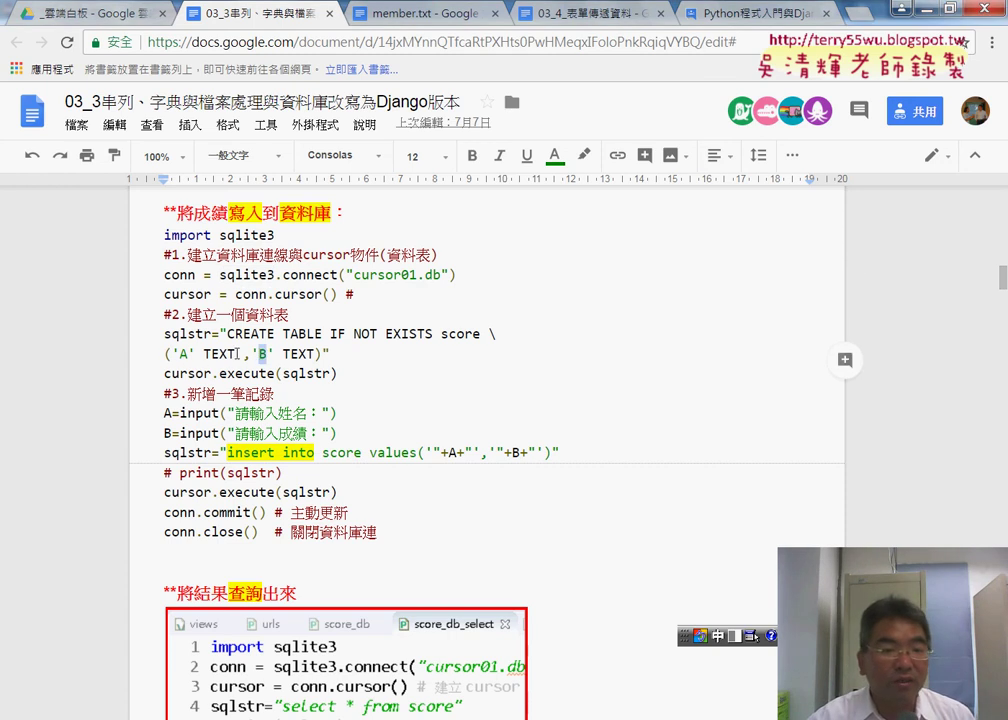
left_click_drag(237, 353, 204, 353)
left_click_drag(316, 354, 283, 354)
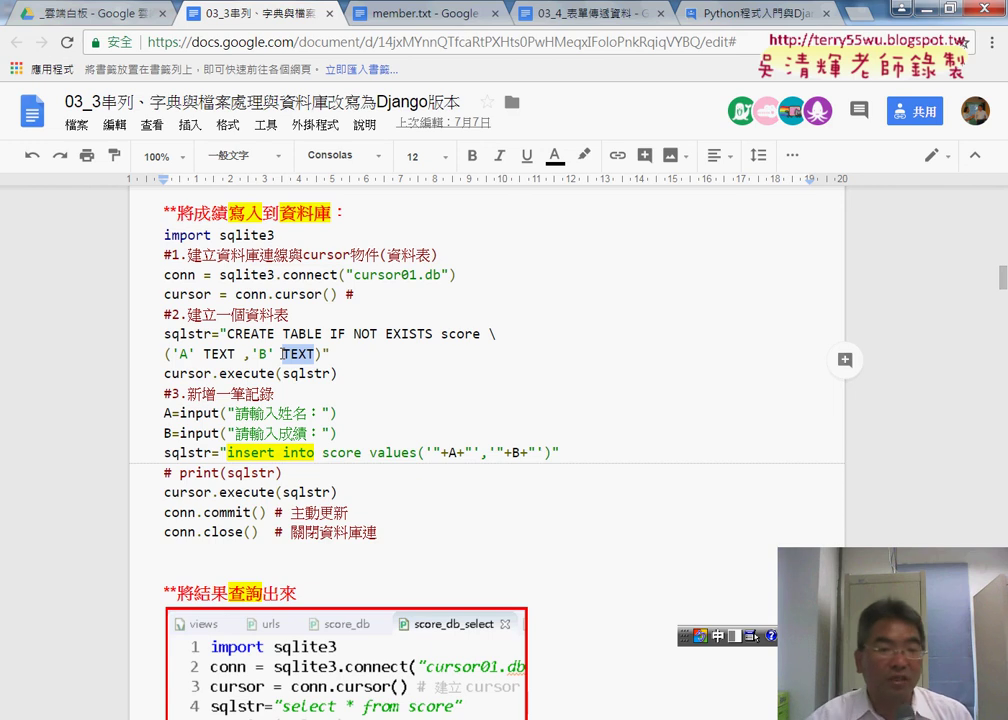
left_click(294, 433)
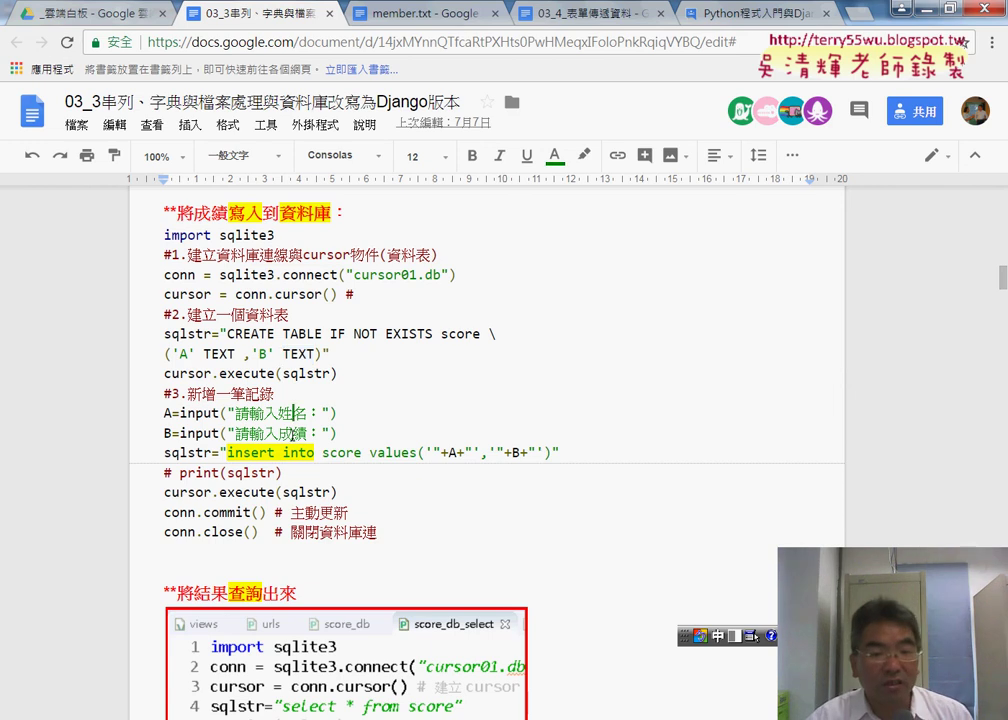
scroll(394, 468, "down", 1)
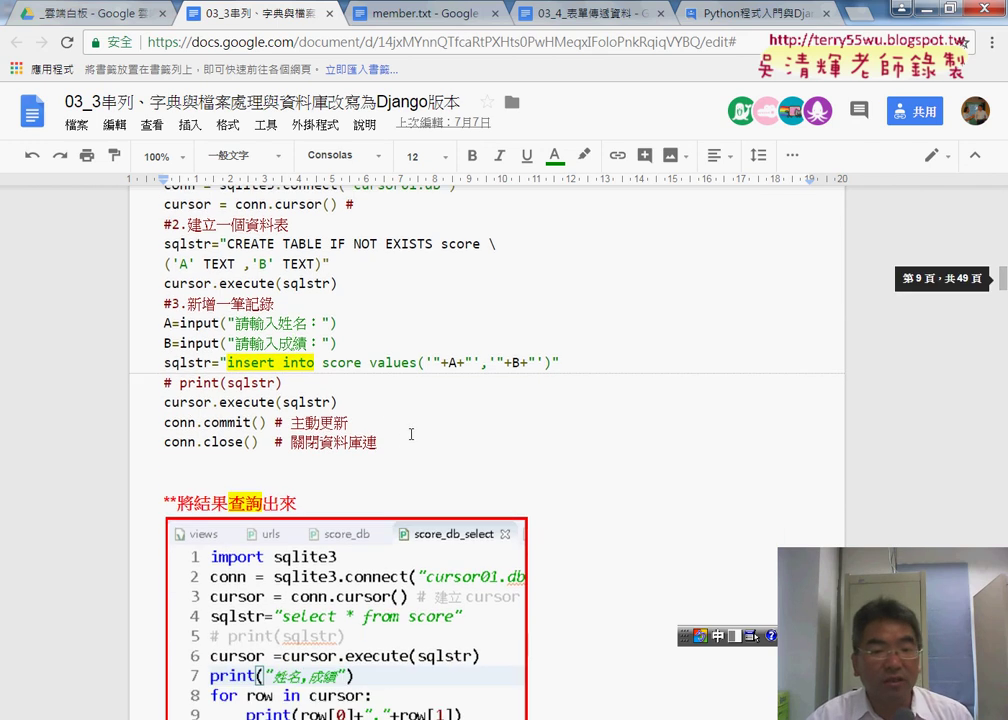
scroll(391, 428, "down", 3)
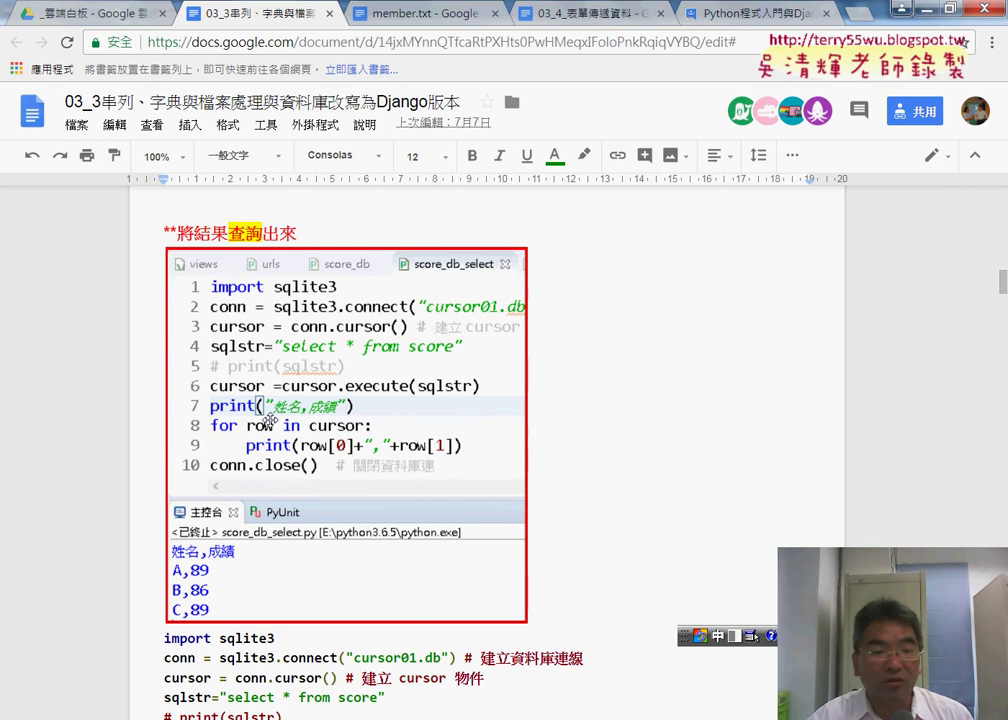
scroll(396, 310, "down", 2)
scroll(499, 391, "down", 3)
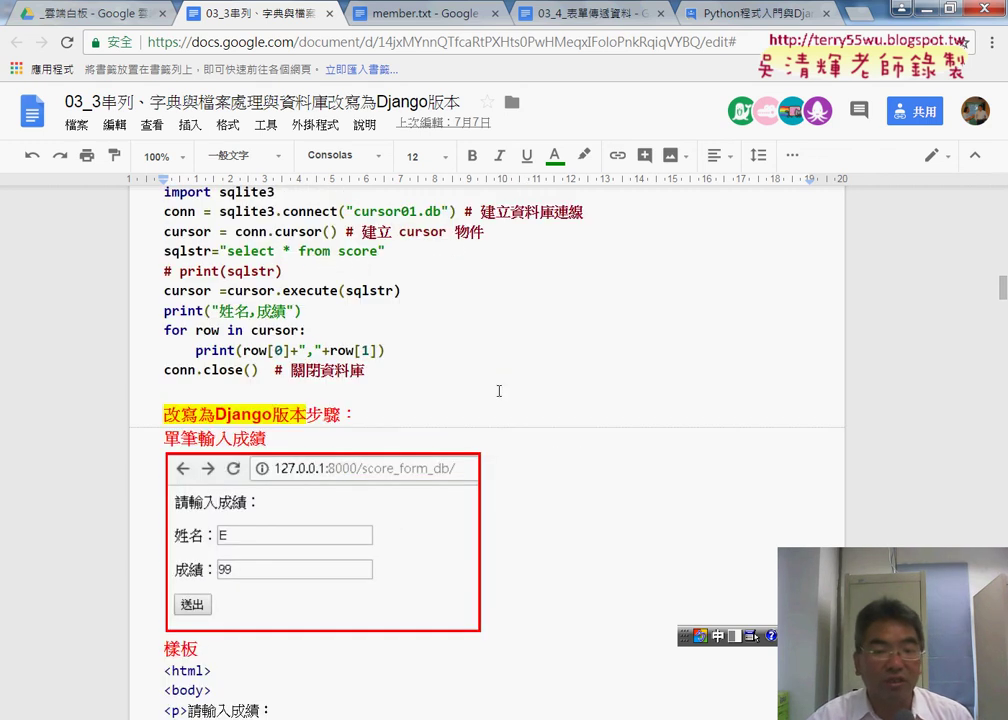
scroll(499, 391, "up", 1)
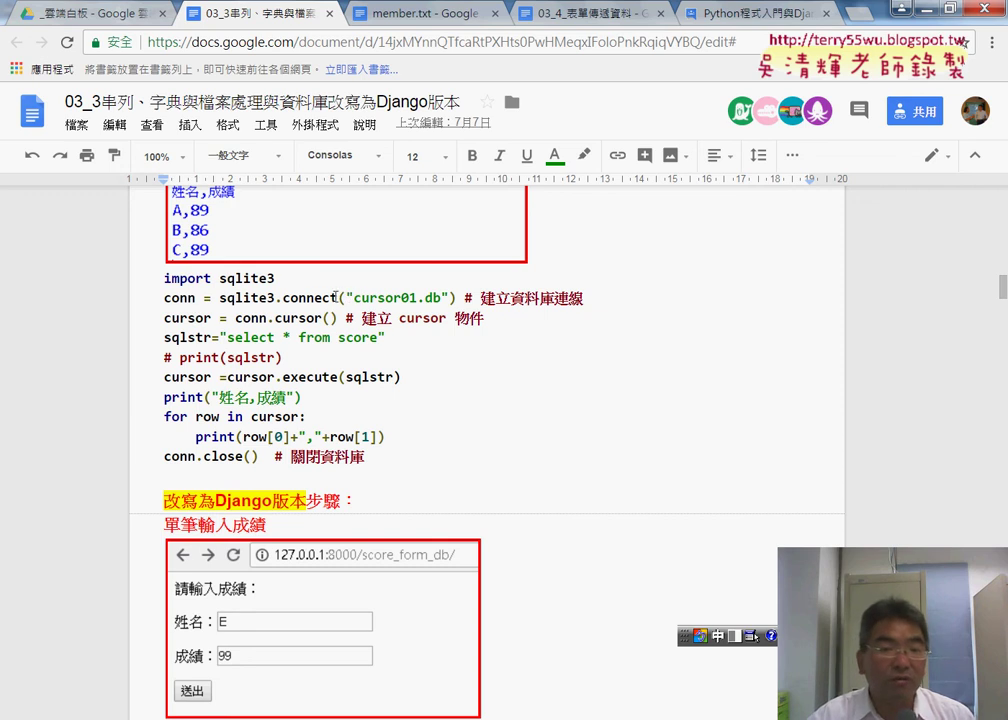
left_click_drag(370, 293, 446, 297)
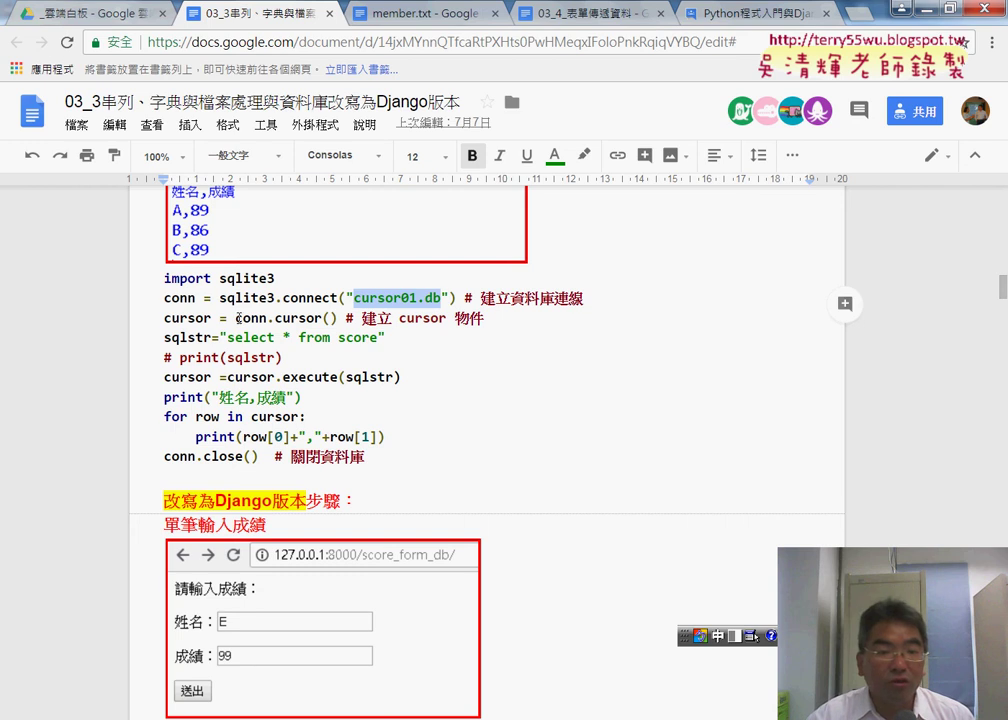
left_click_drag(238, 318, 322, 318)
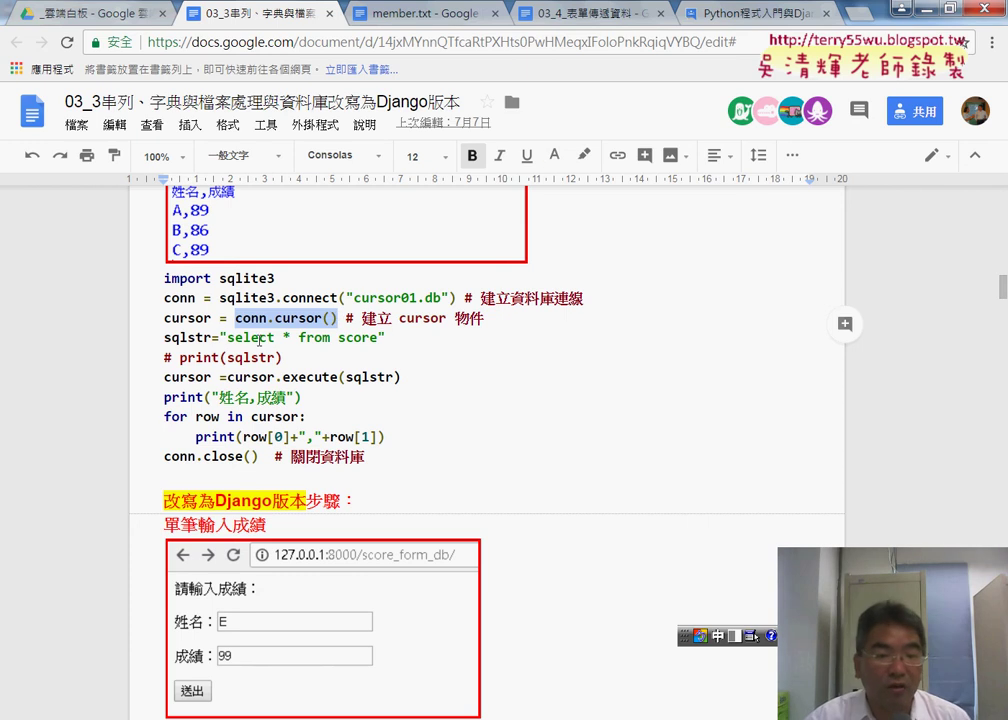
left_click_drag(220, 336, 380, 335)
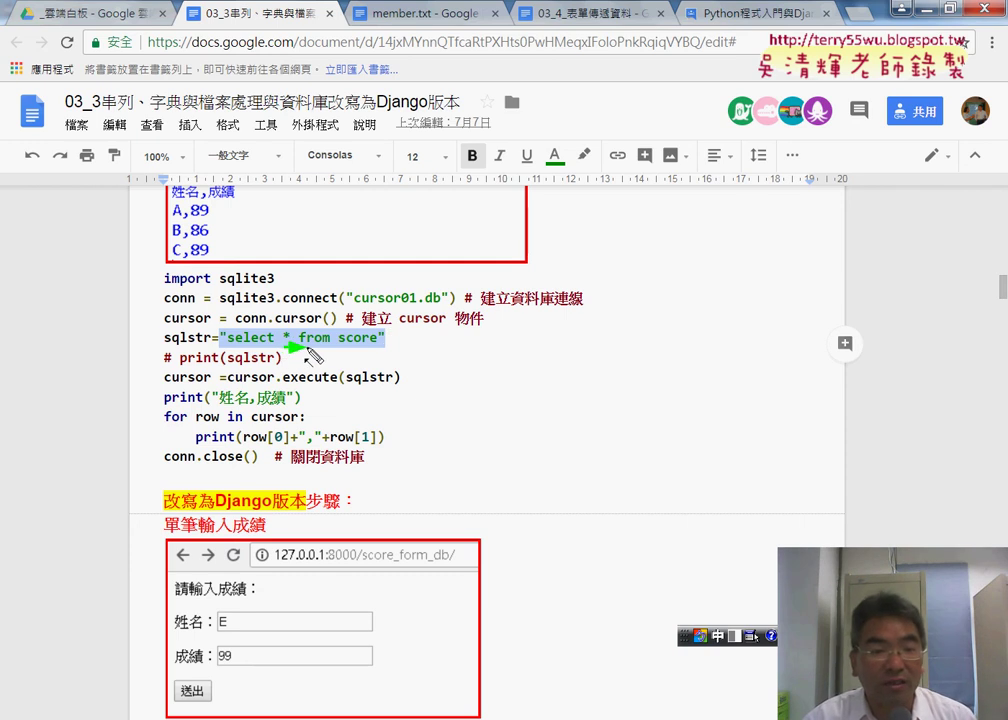
left_click_drag(287, 354, 312, 352)
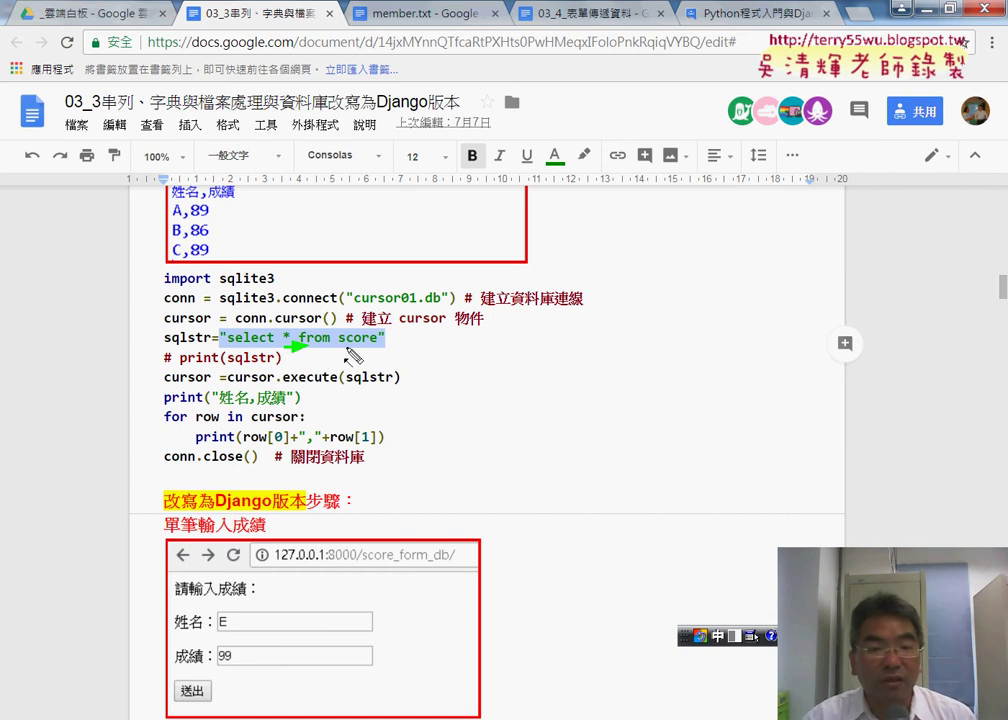
left_click_drag(346, 349, 382, 346)
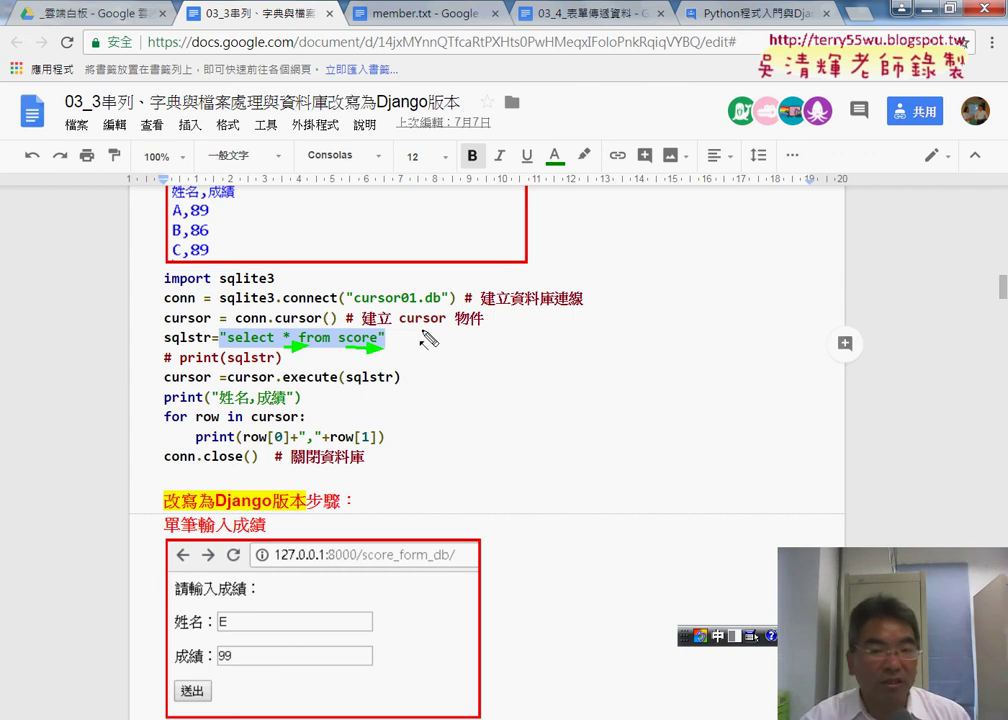
left_click_drag(603, 331, 481, 338)
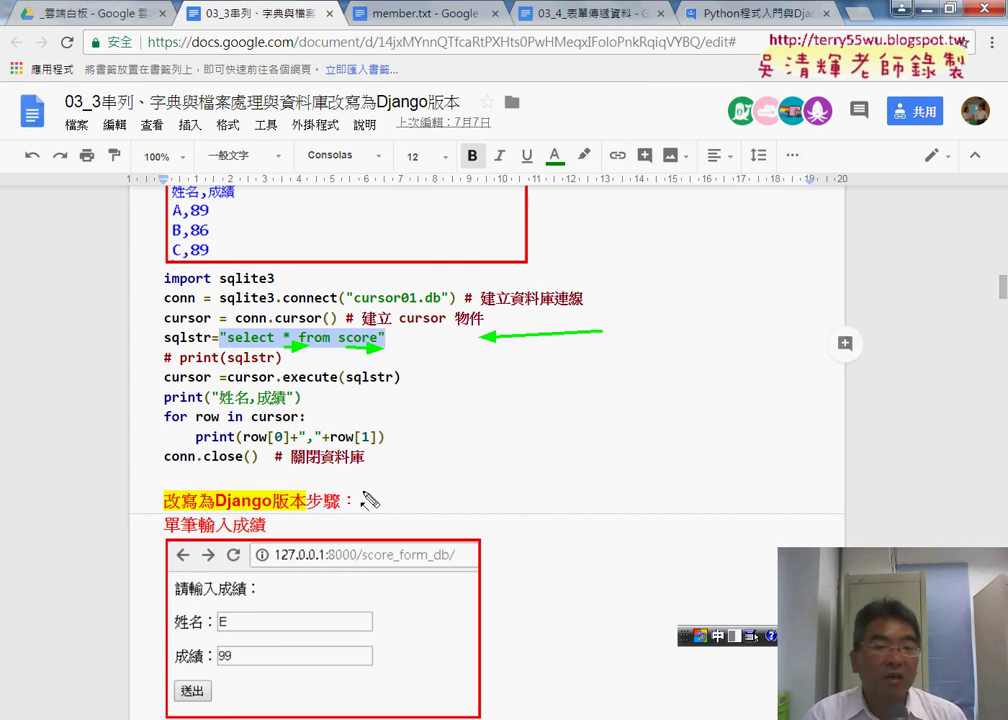
key("Escape")
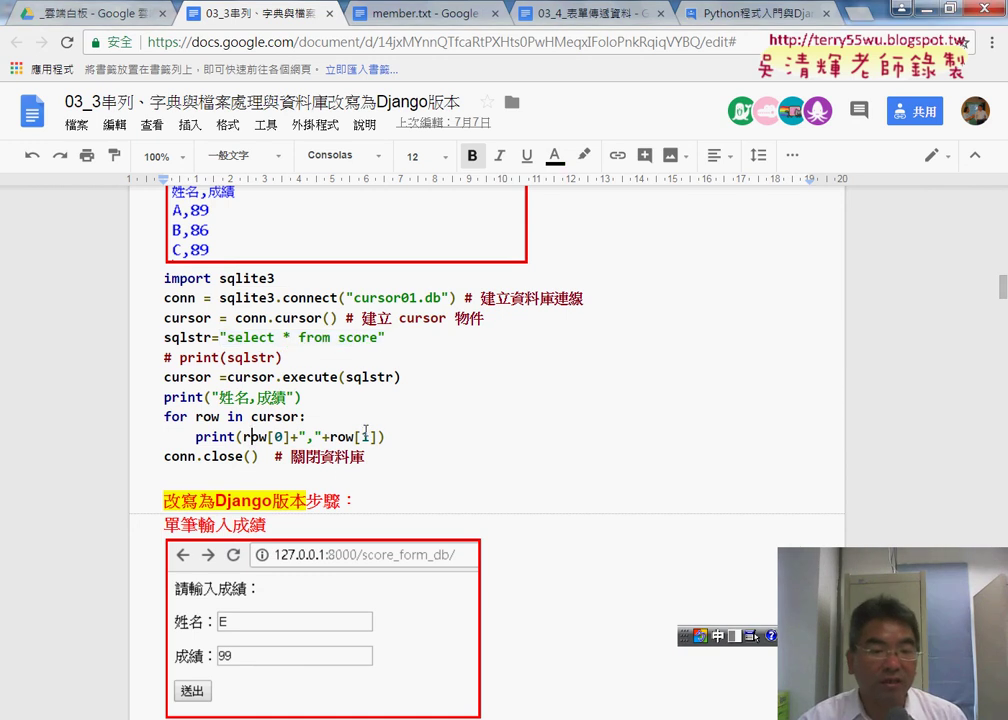
Step: Scroll down the tutorial to the section that outputs the score table
scroll(540, 428, "down", 2)
scroll(562, 426, "down", 3)
scroll(562, 426, "down", 1)
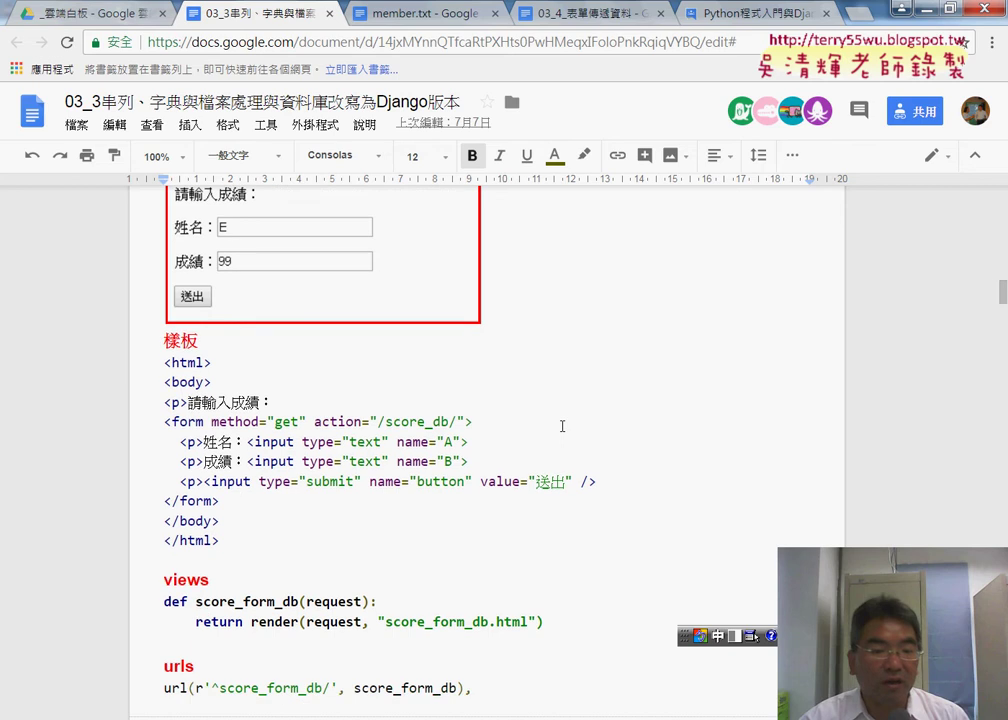
scroll(562, 426, "down", 2)
scroll(562, 426, "down", 1)
scroll(562, 426, "down", 2)
scroll(562, 426, "down", 1)
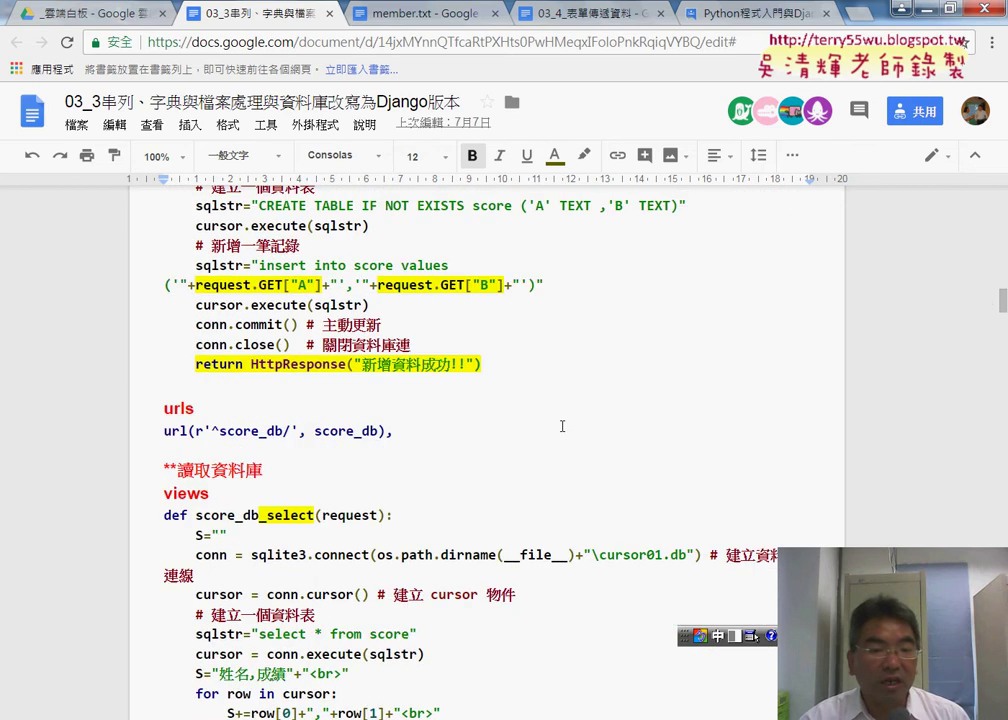
scroll(562, 426, "down", 3)
scroll(562, 426, "down", 2)
scroll(240, 368, "down", 1)
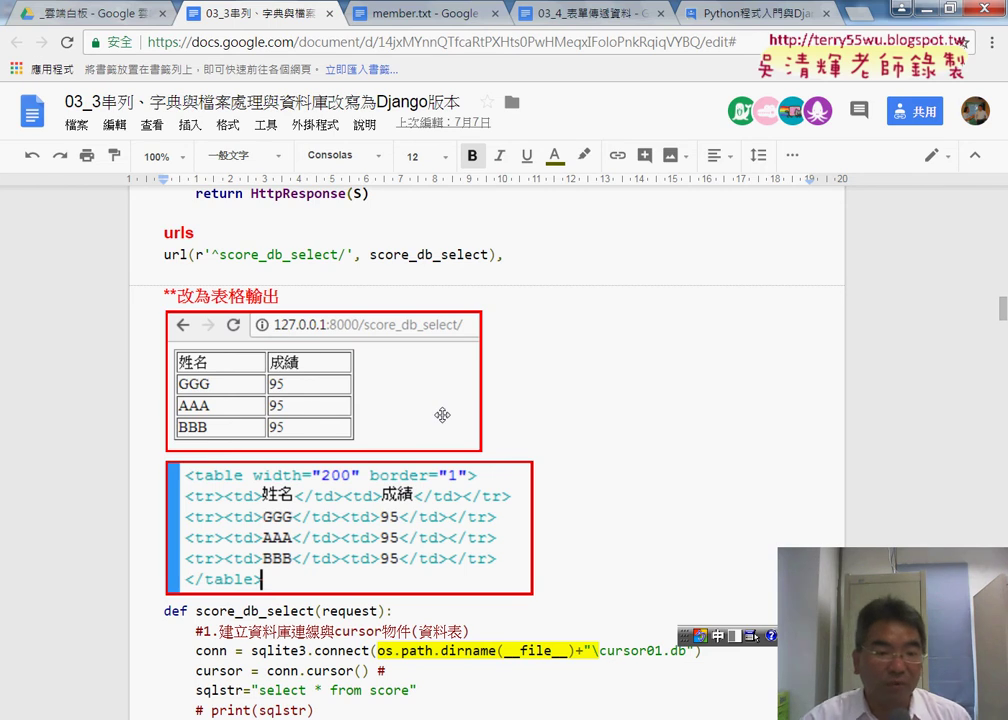
scroll(440, 330, "down", 3)
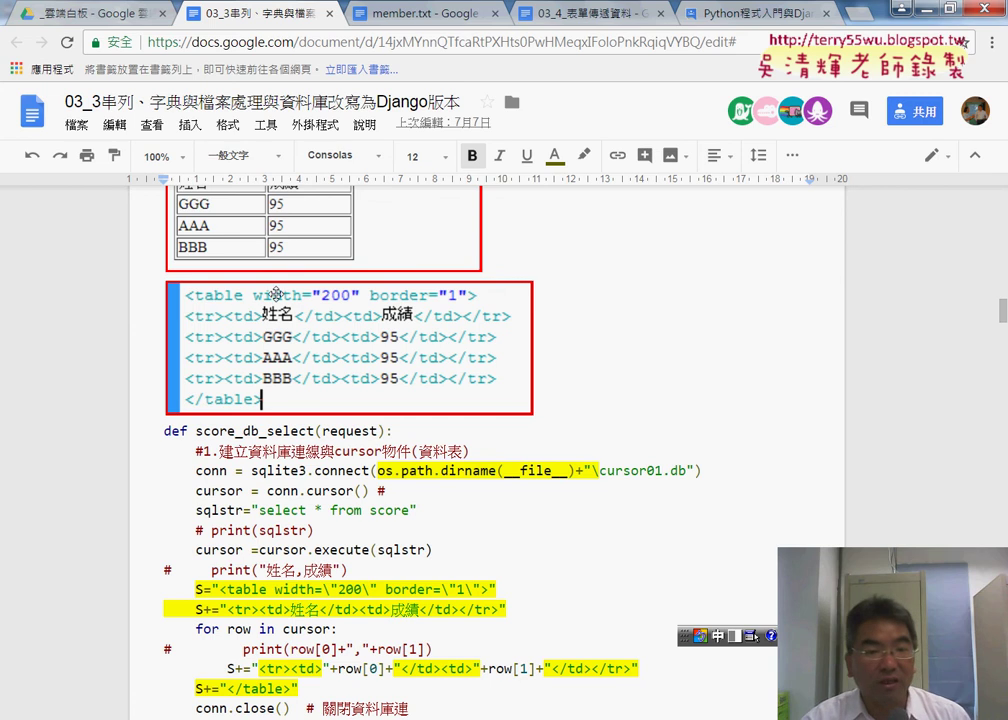
scroll(330, 331, "up", 2)
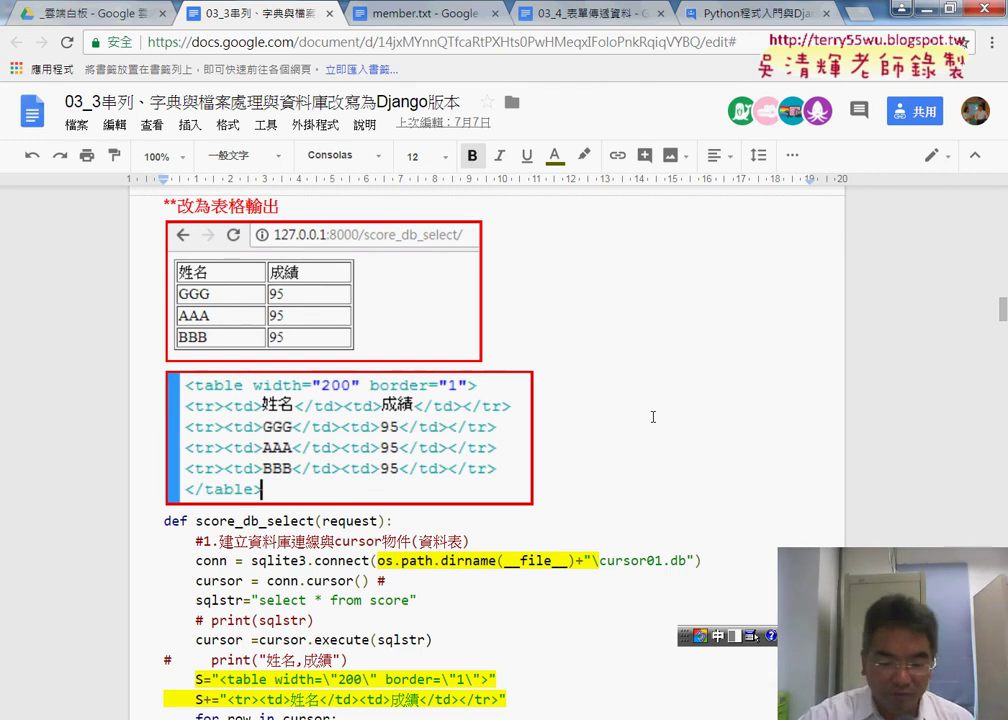
Step: Review urls.py and the server log in Eclipse, then bring up the Django 404 page
key("alt+Tab")
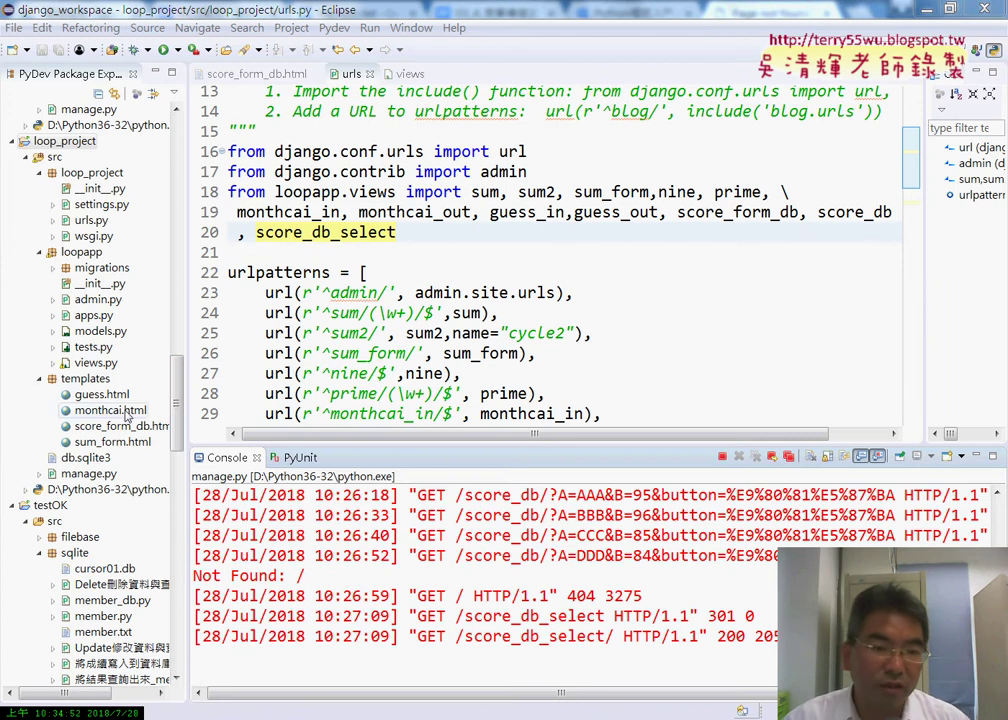
scroll(176, 398, "up", 1)
scroll(176, 398, "down", 1)
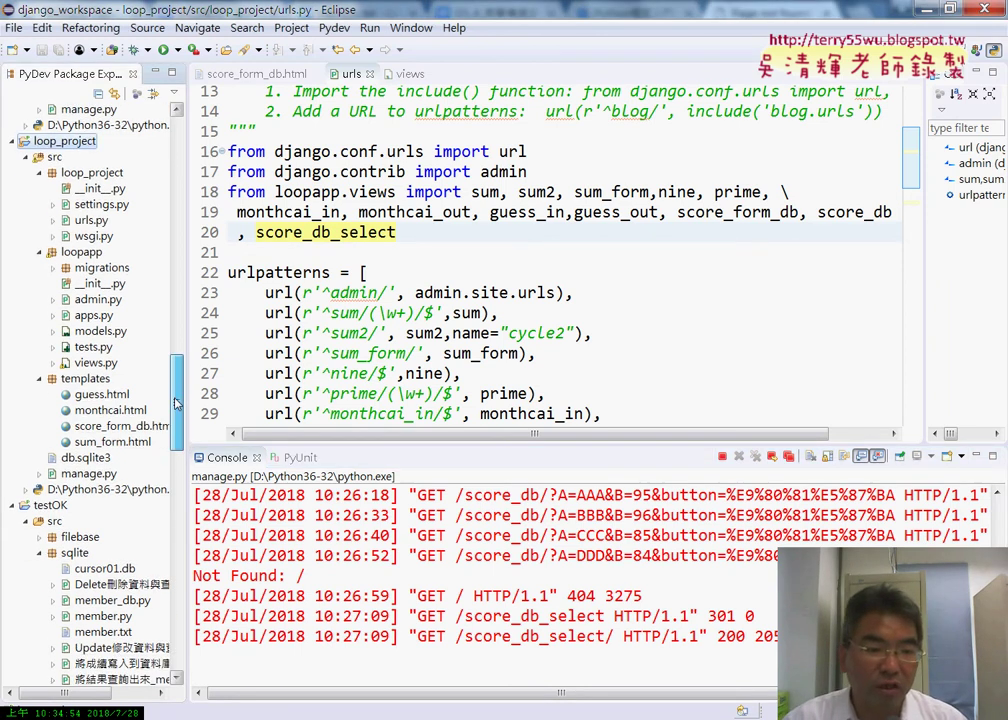
key("alt+Tab")
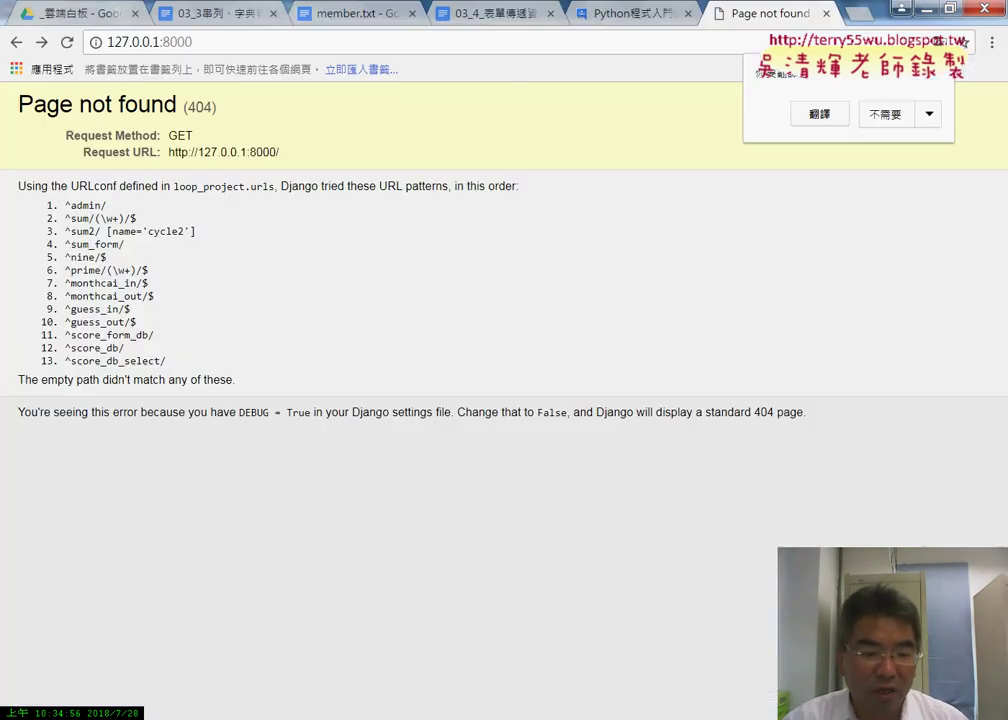
Step: Return to the tutorial and scroll back up to the score query section
left_click(215, 13)
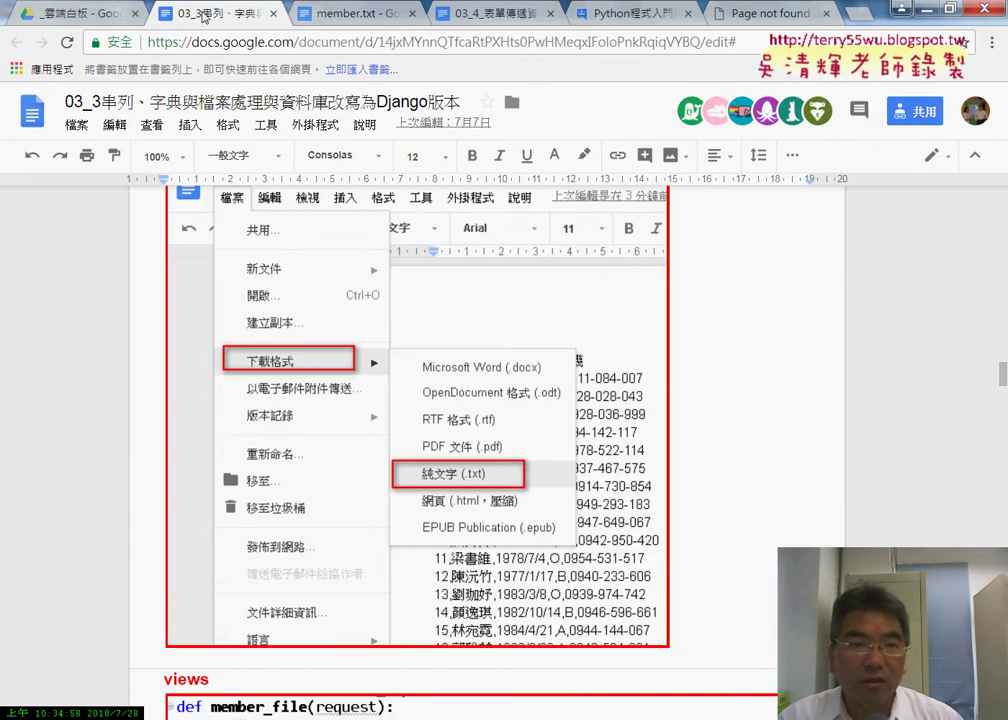
scroll(400, 446, "up", 8)
scroll(400, 446, "up", 8)
scroll(400, 446, "up", 8)
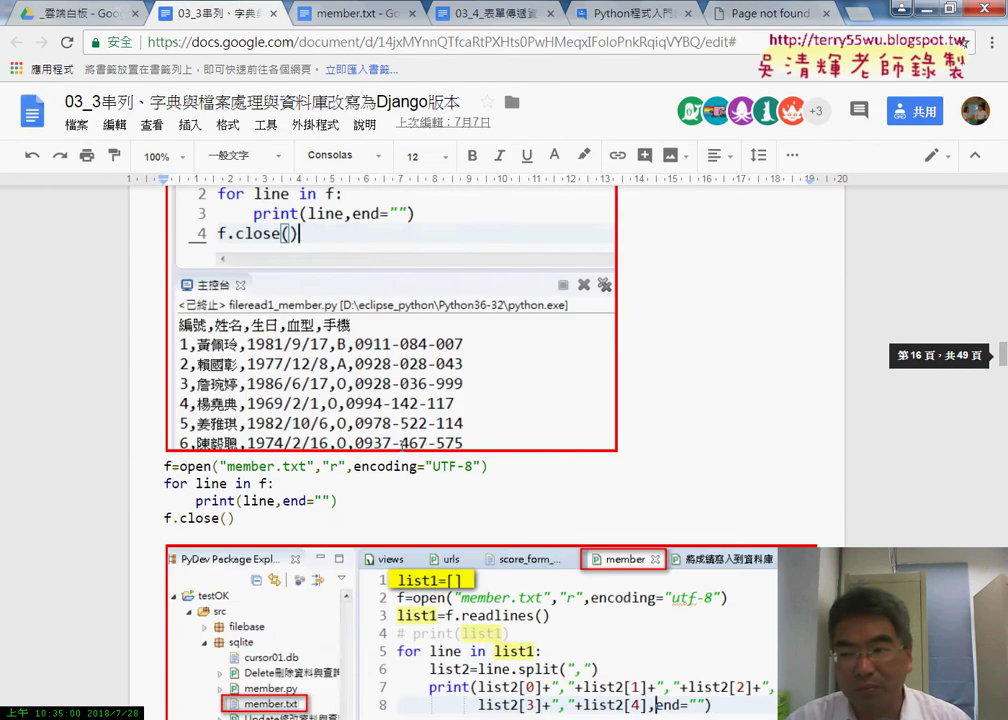
scroll(400, 446, "up", 8)
scroll(400, 446, "up", 5)
scroll(400, 446, "up", 5)
scroll(400, 446, "up", 5)
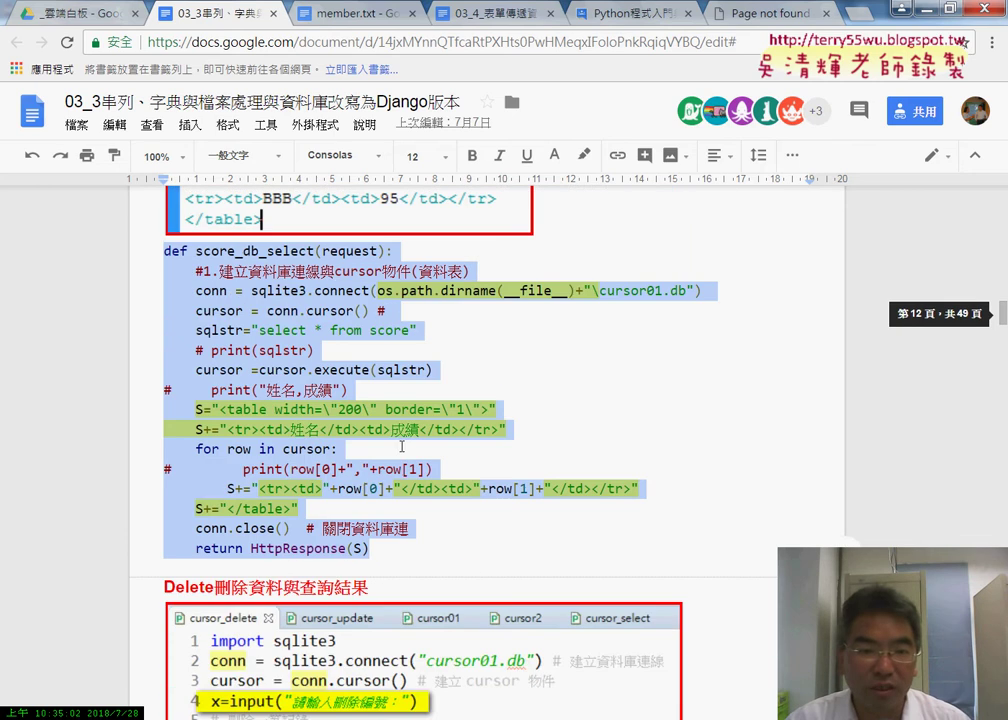
scroll(400, 446, "up", 3)
scroll(401, 447, "up", 5)
scroll(401, 447, "up", 3)
scroll(402, 436, "up", 2)
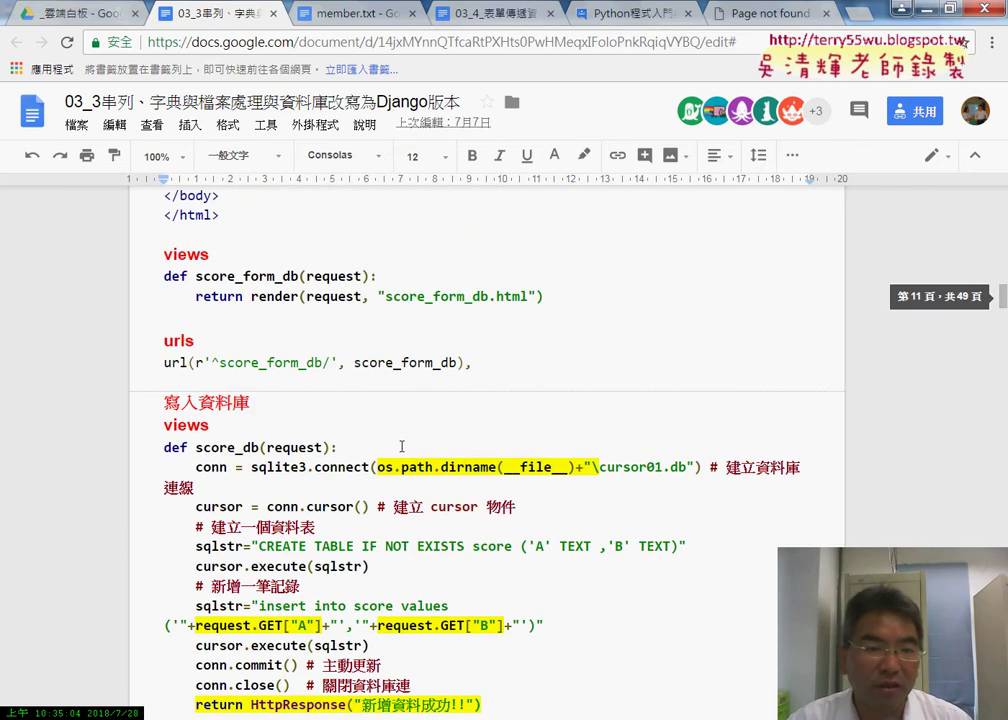
scroll(403, 425, "up", 2)
scroll(403, 425, "up", 3)
scroll(403, 425, "up", 2)
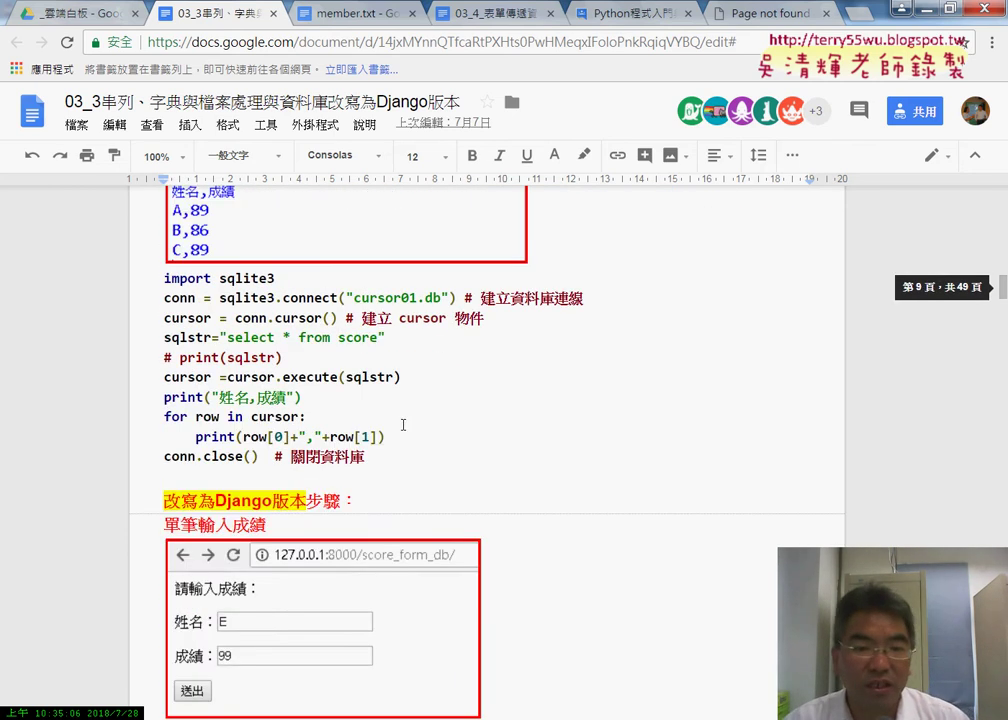
scroll(403, 425, "up", 3)
scroll(401, 424, "up", 3)
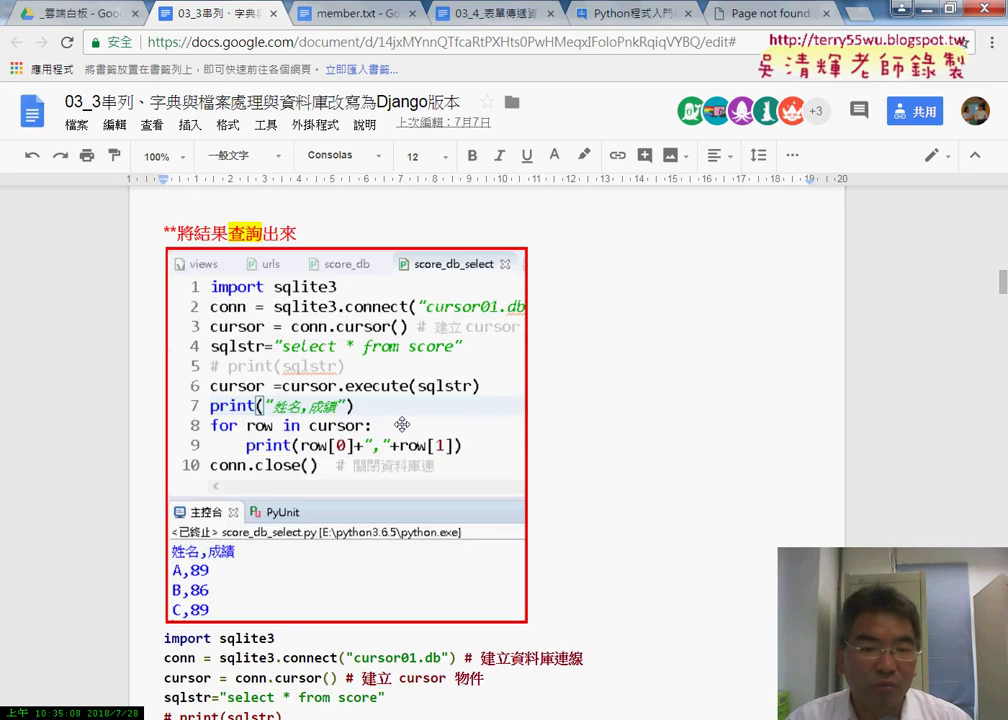
scroll(401, 424, "up", 3)
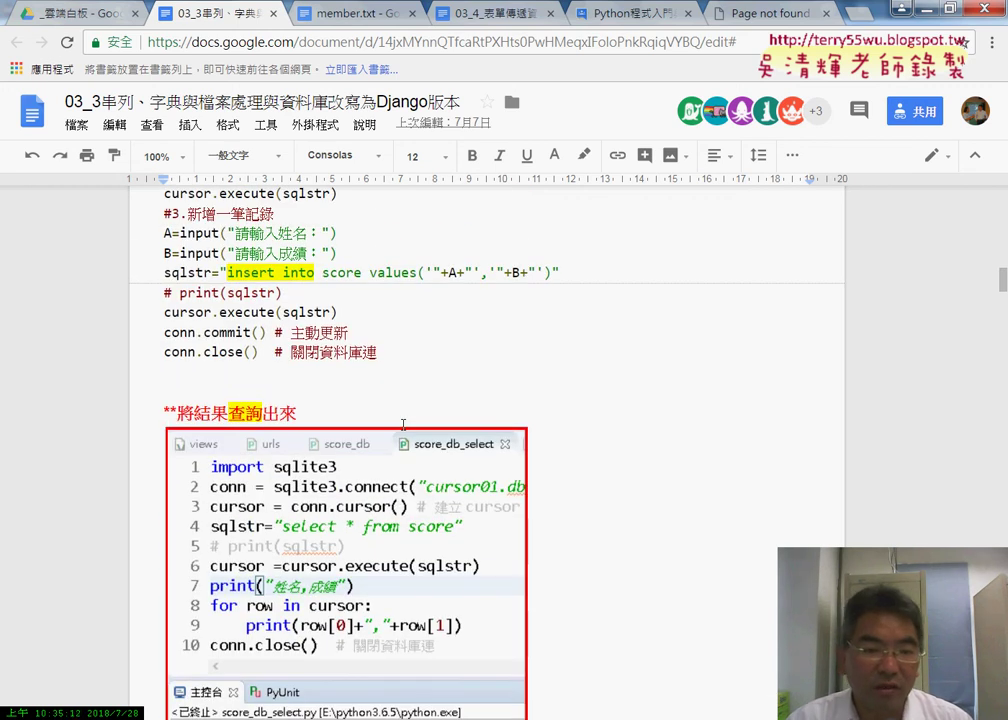
Step: Check urls.py in Eclipse, then return and show the Django Page not found tab
key("alt+Tab")
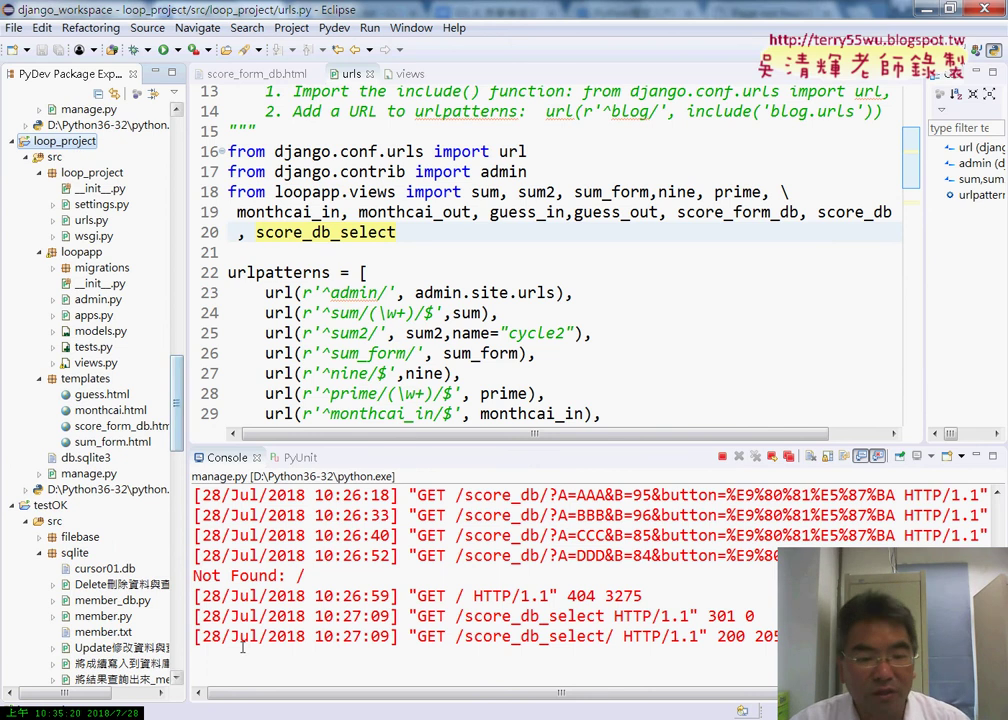
key("alt+Tab")
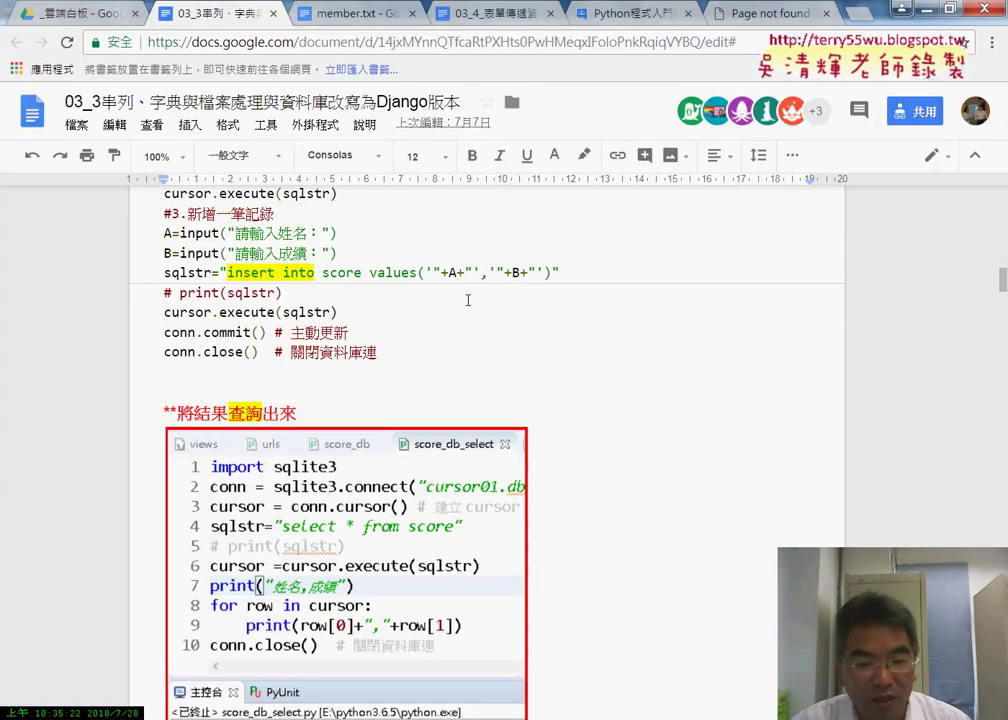
scroll(467, 300, "down", 2)
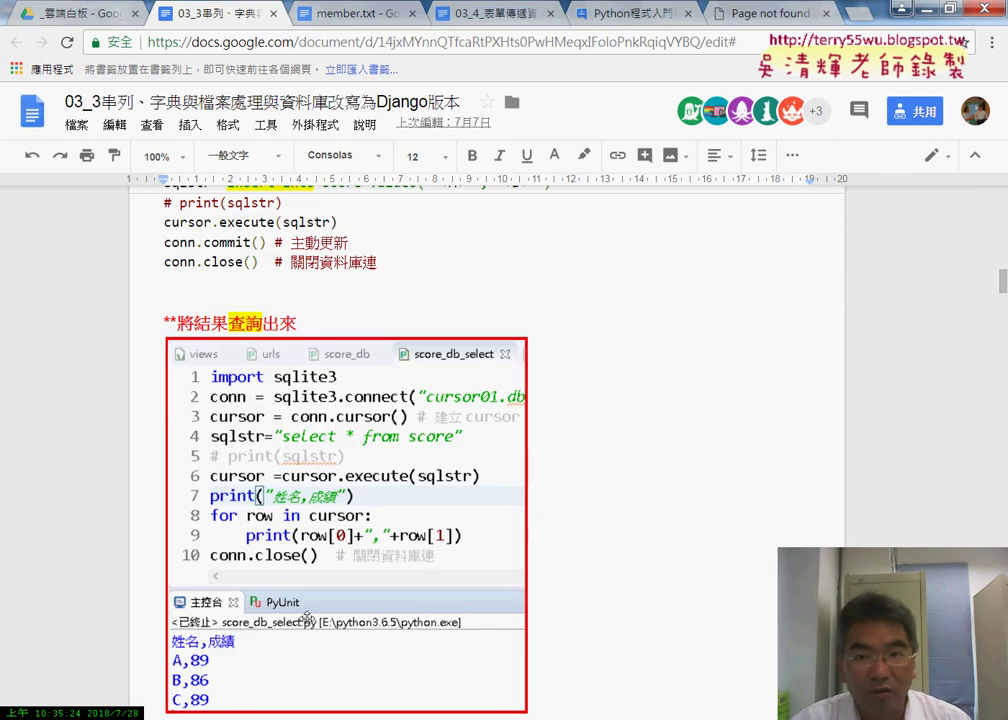
left_click(775, 13)
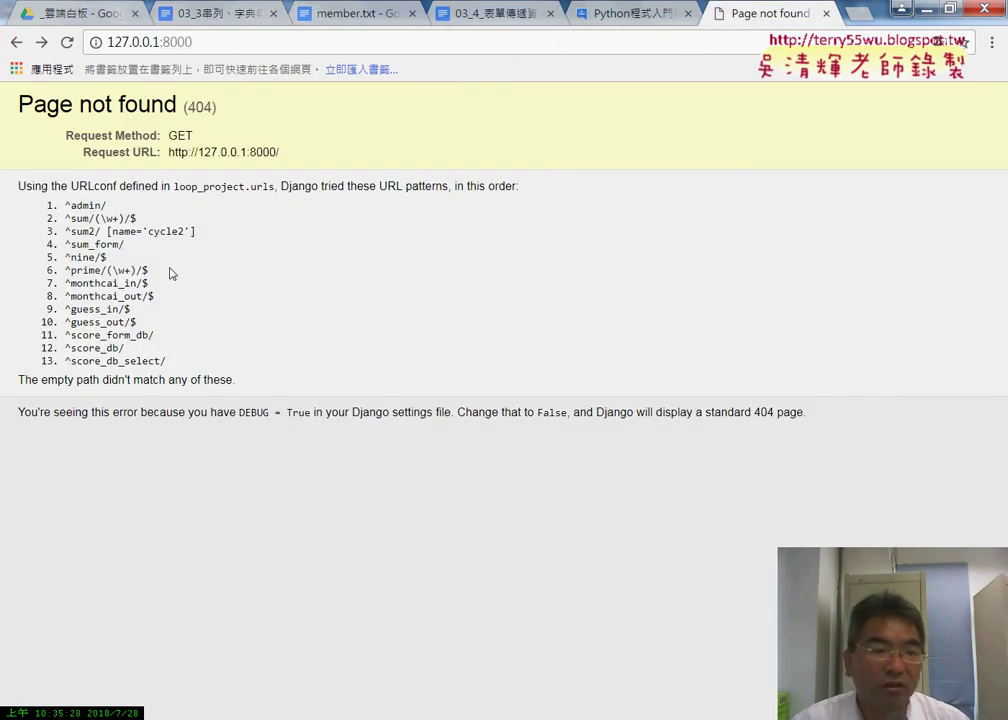
Step: Copy the score_db route name from the 404 page's URL pattern list
left_click(233, 42)
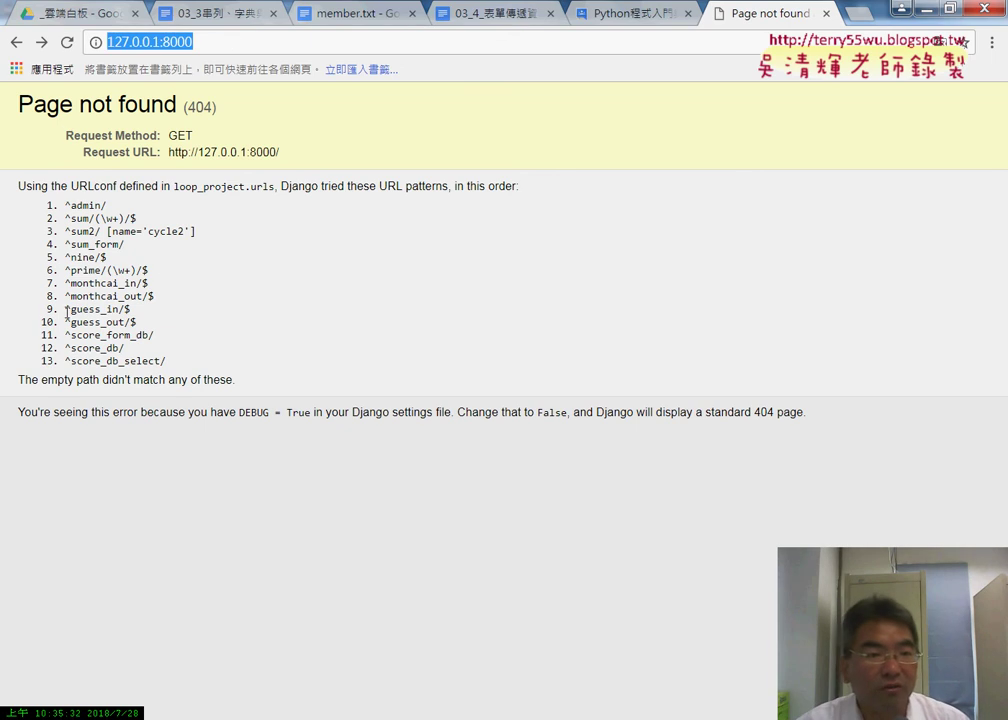
left_click_drag(19, 104, 174, 104)
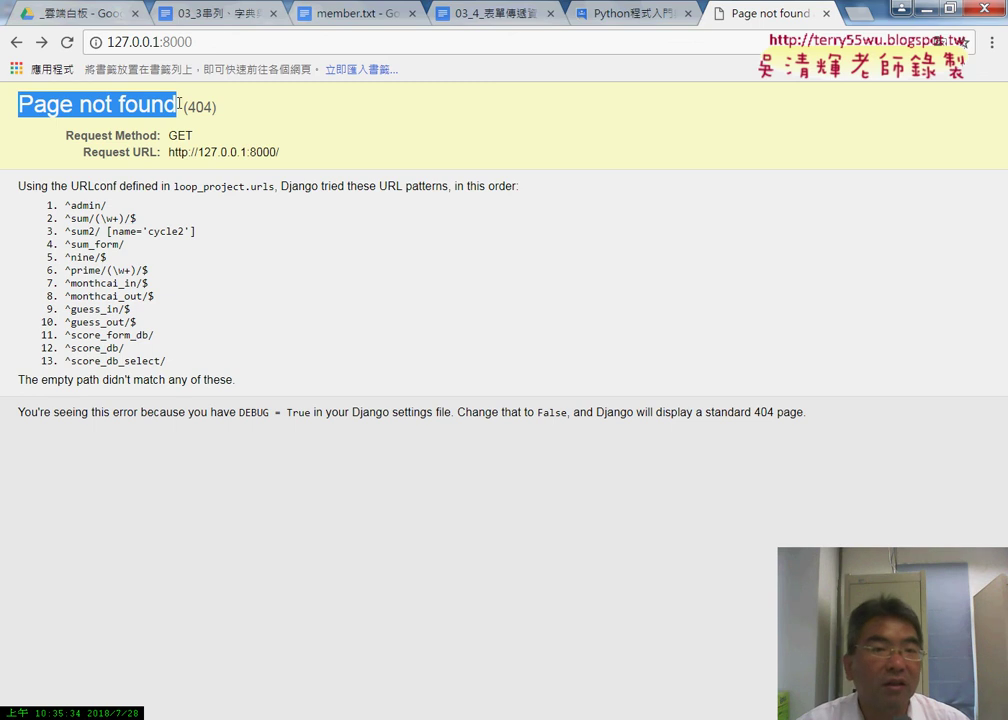
mouse_move(216, 361)
left_mouse_down()
mouse_move(57, 340)
mouse_move(55, 326)
left_mouse_up()
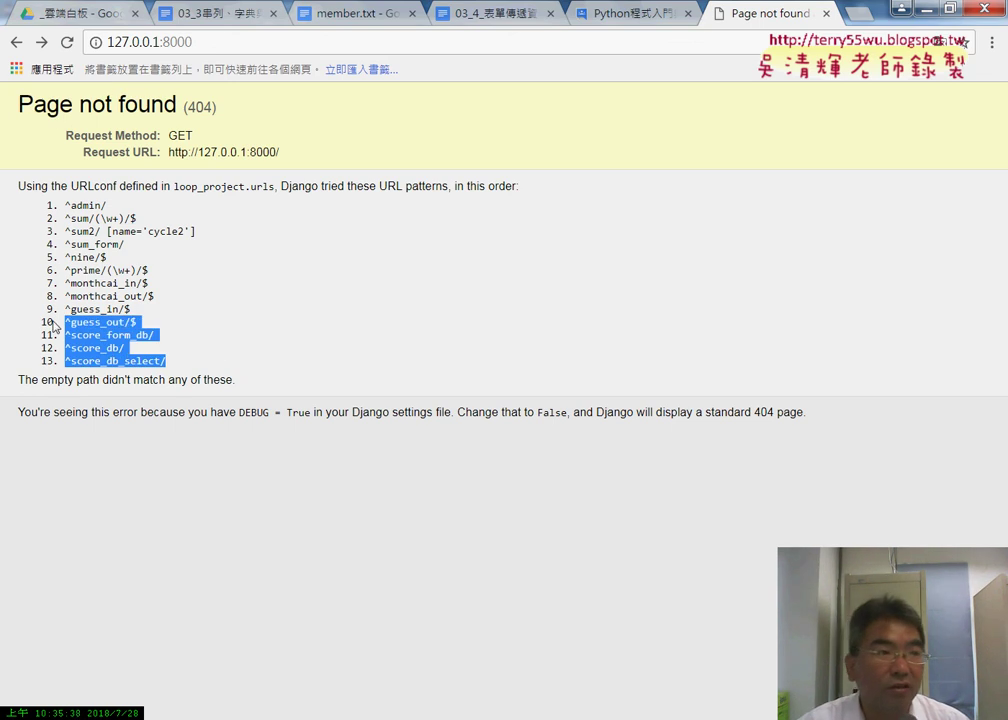
left_click(118, 345)
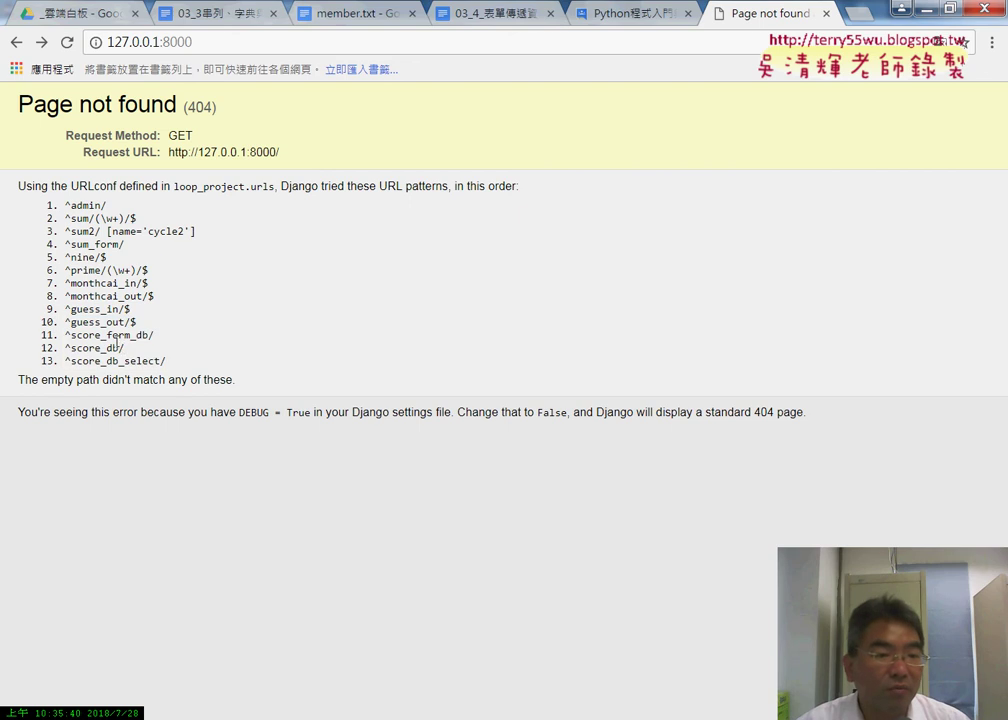
left_click_drag(121, 348, 70, 348)
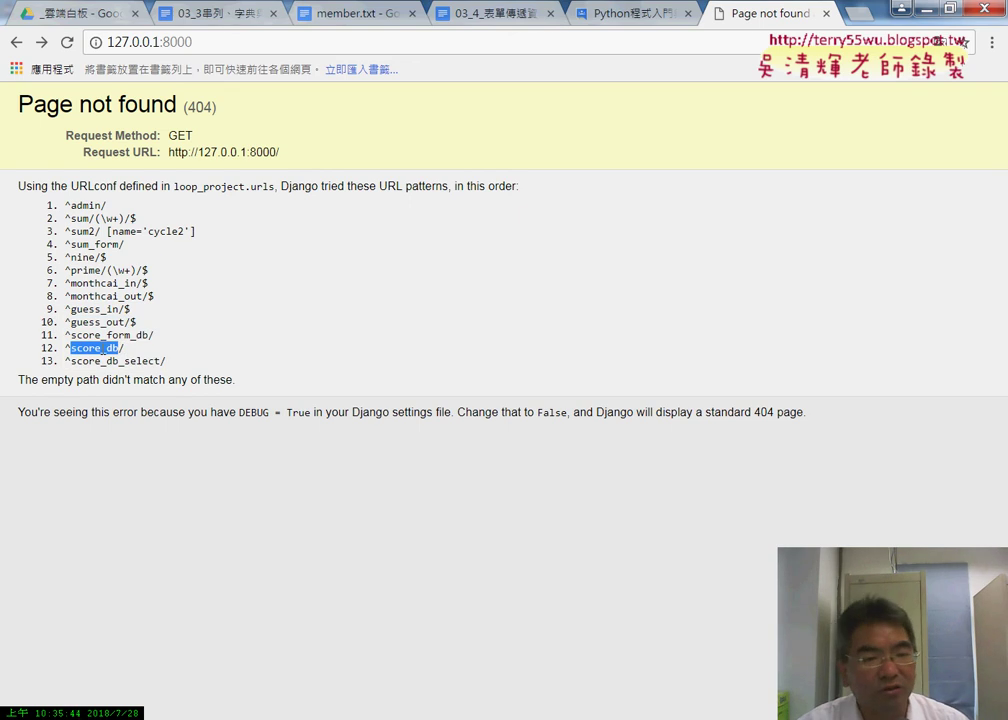
right_click(104, 350)
left_click(126, 362)
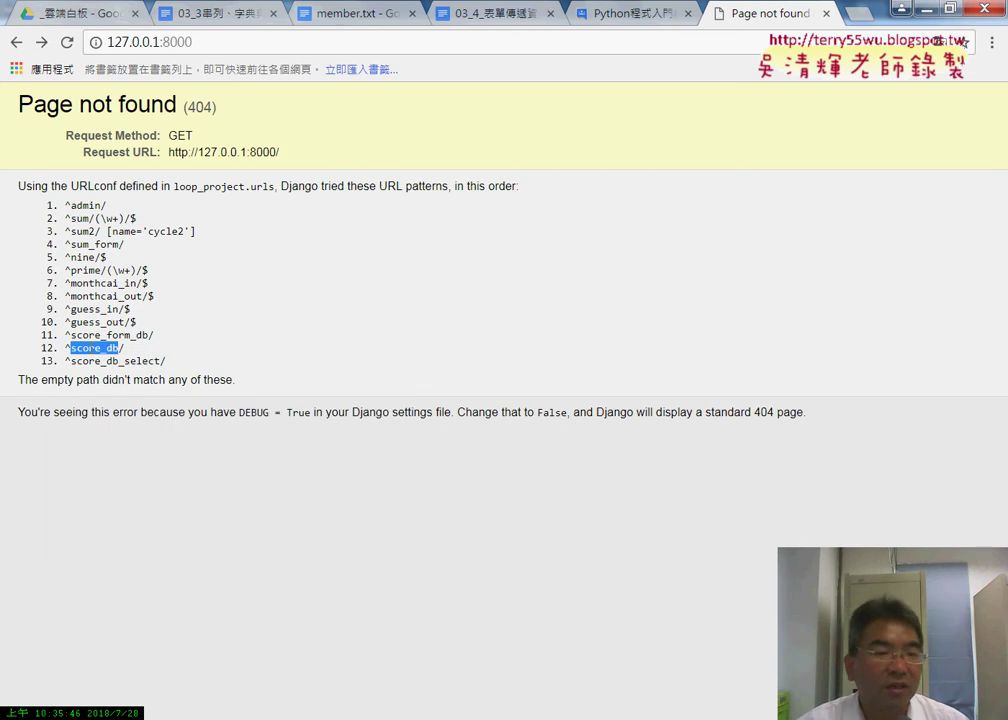
Step: Load 127.0.0.1:8000/score_db directly, then go back and select the score_form_db route
left_click(238, 44)
left_click(239, 45)
type("/")
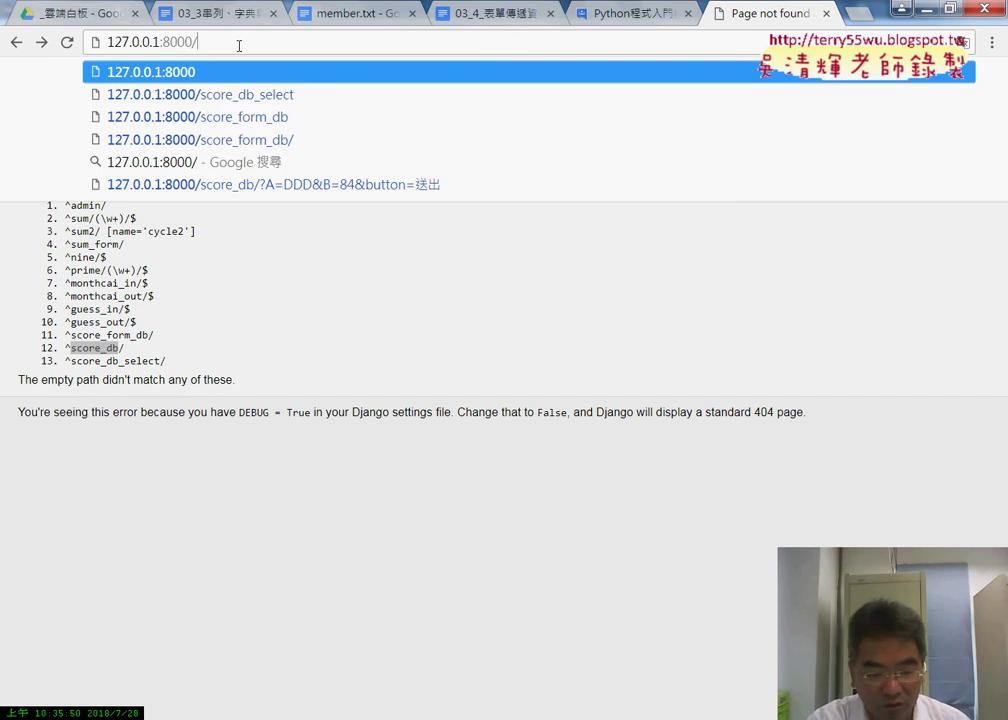
type("score_db")
key("Return")
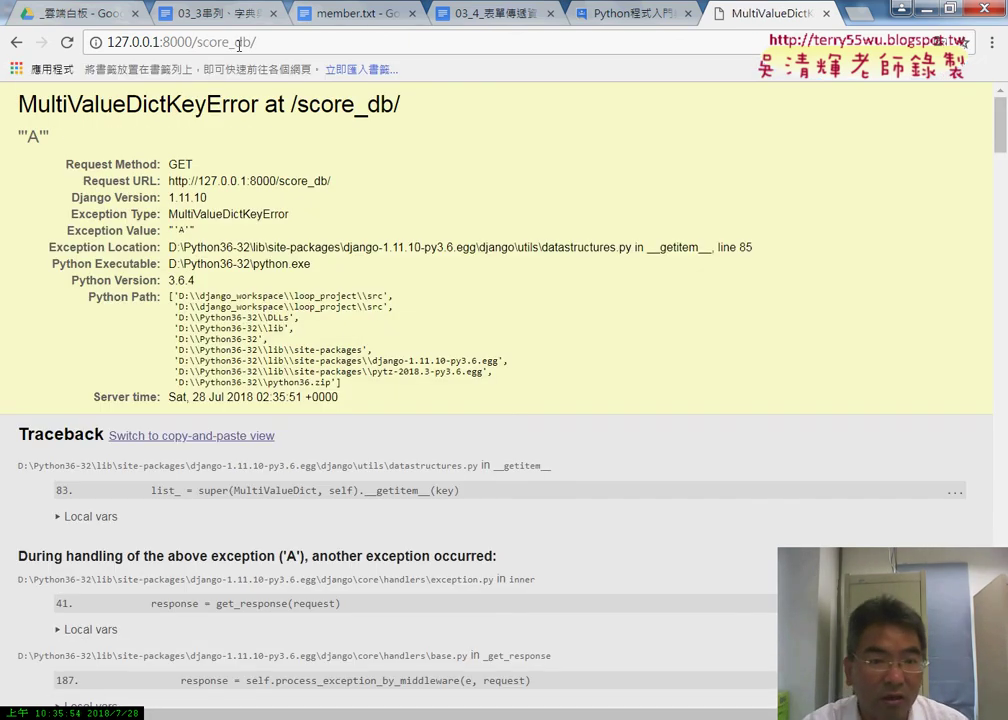
left_click(15, 43)
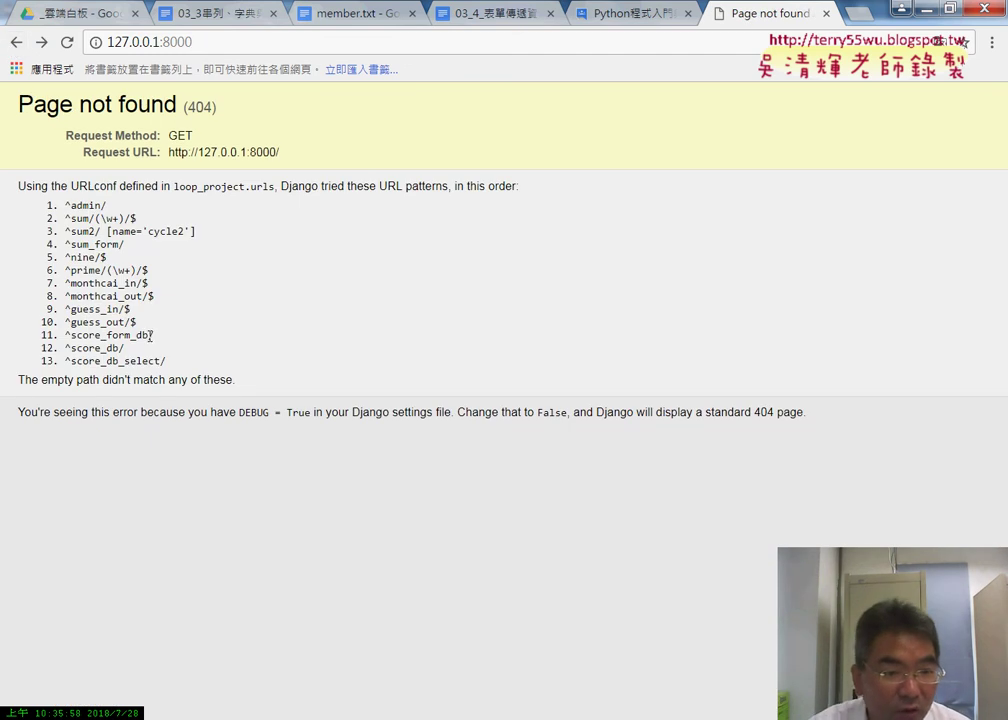
left_click_drag(151, 335, 71, 342)
key("ctrl+c")
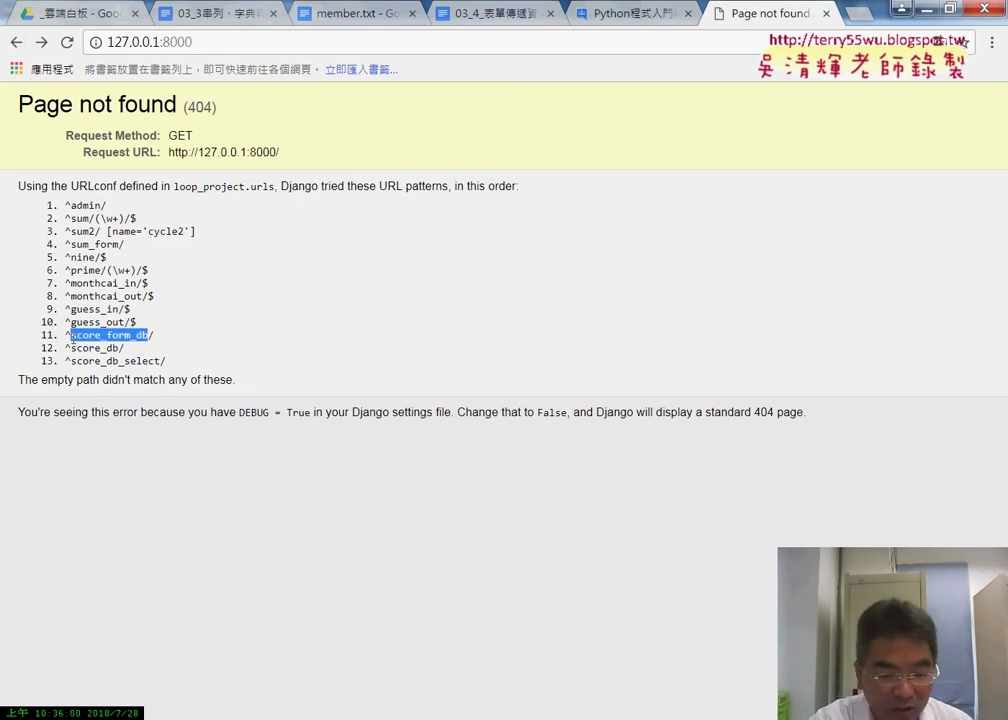
Step: Open 127.0.0.1:8000/score_form_db/ by pasting the route into the address bar
left_click(260, 41)
left_click(292, 47)
type("/")
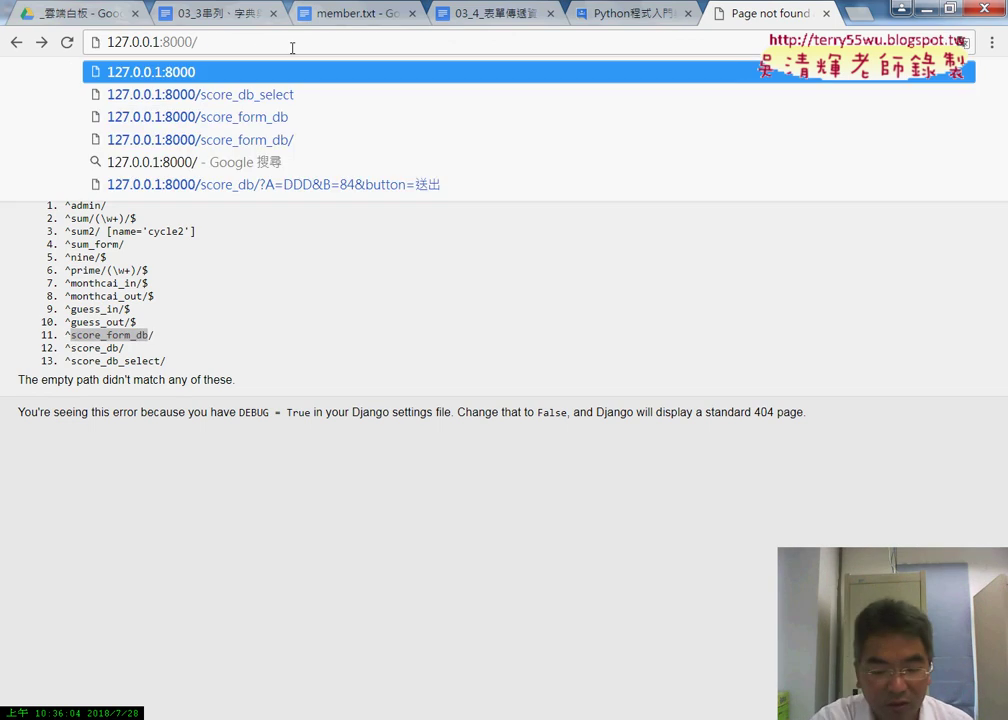
key("ctrl+v")
key("Return")
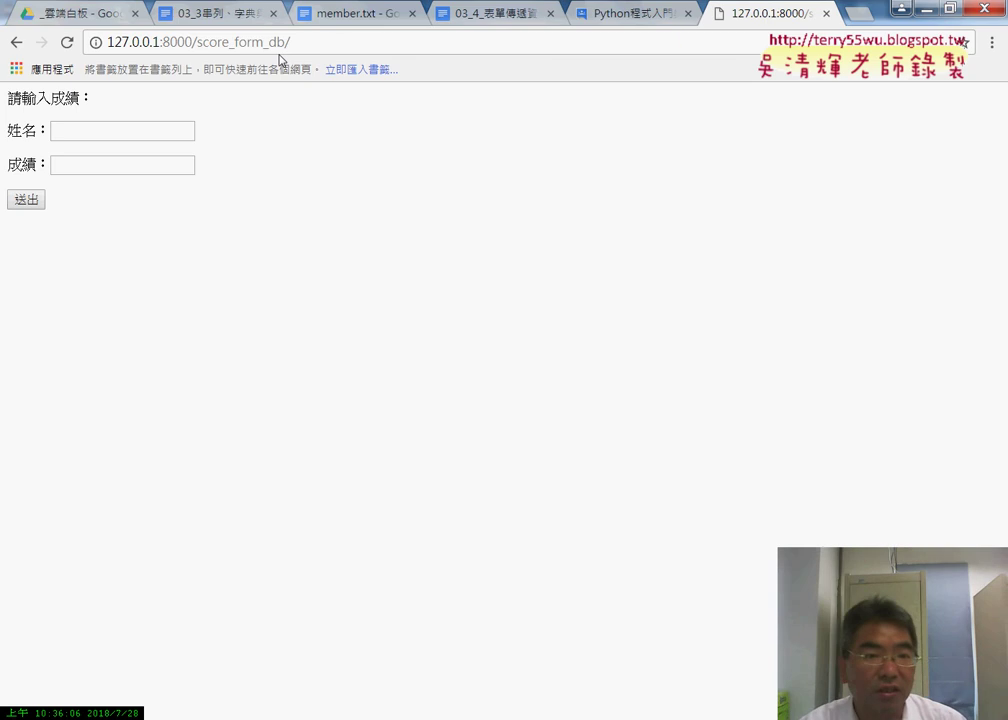
Step: Submit the form with name EEE and score 97
left_click(87, 139)
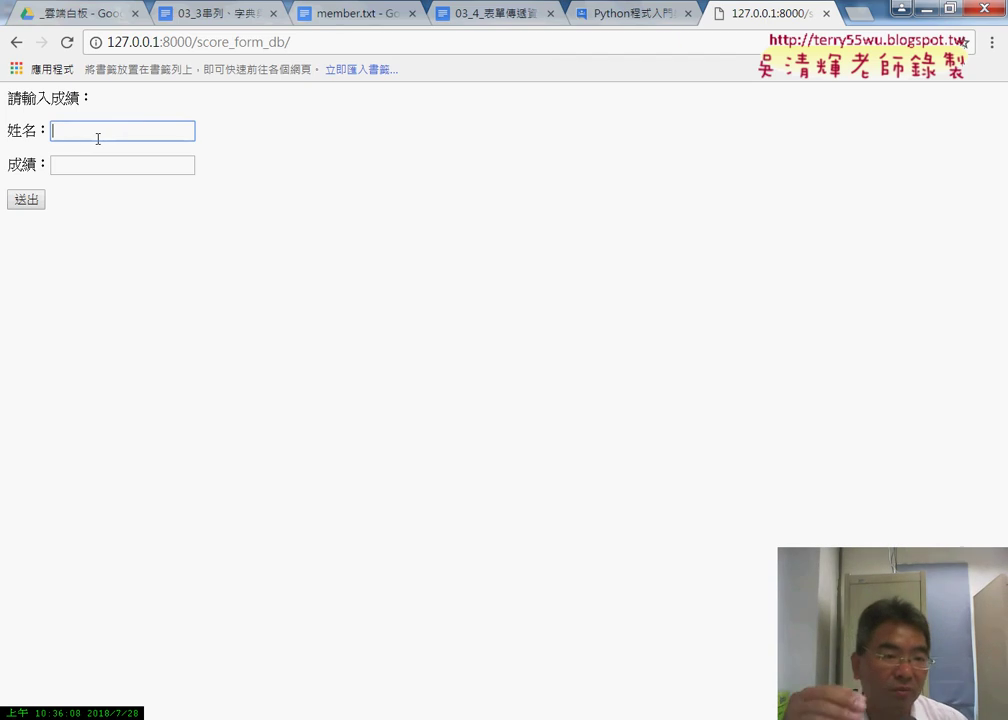
type("EEE")
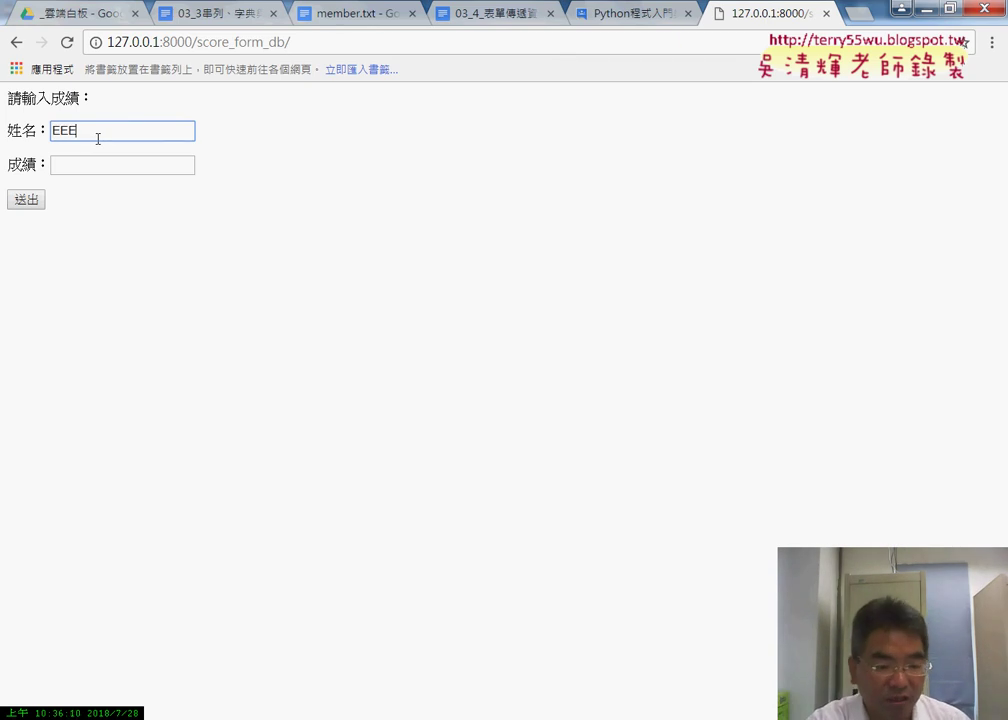
key("Tab")
type("97")
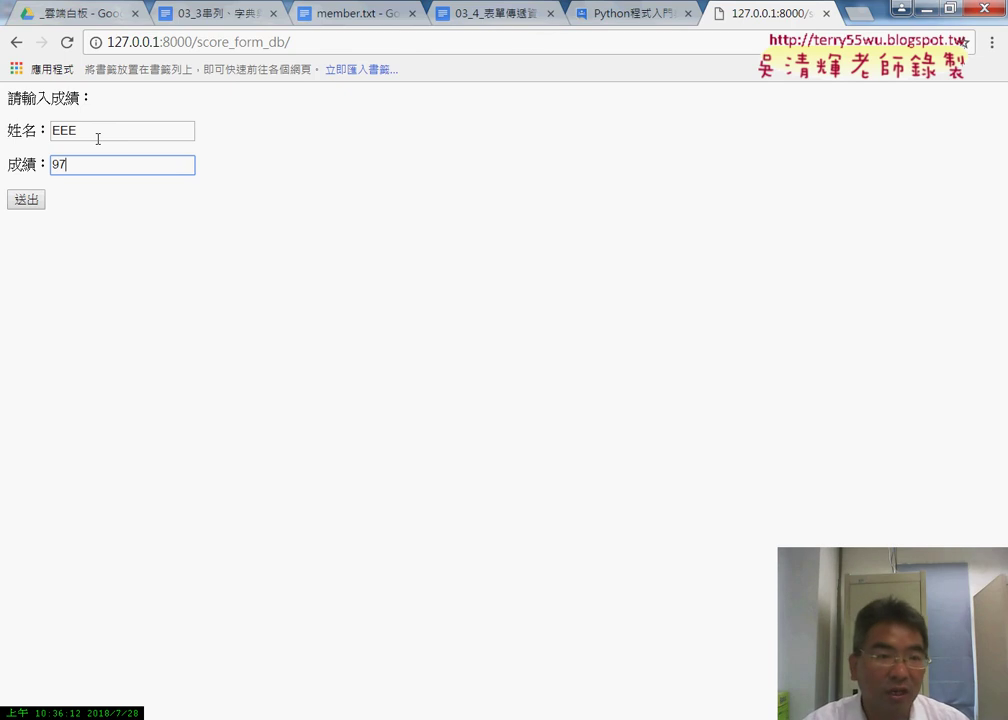
key("Return")
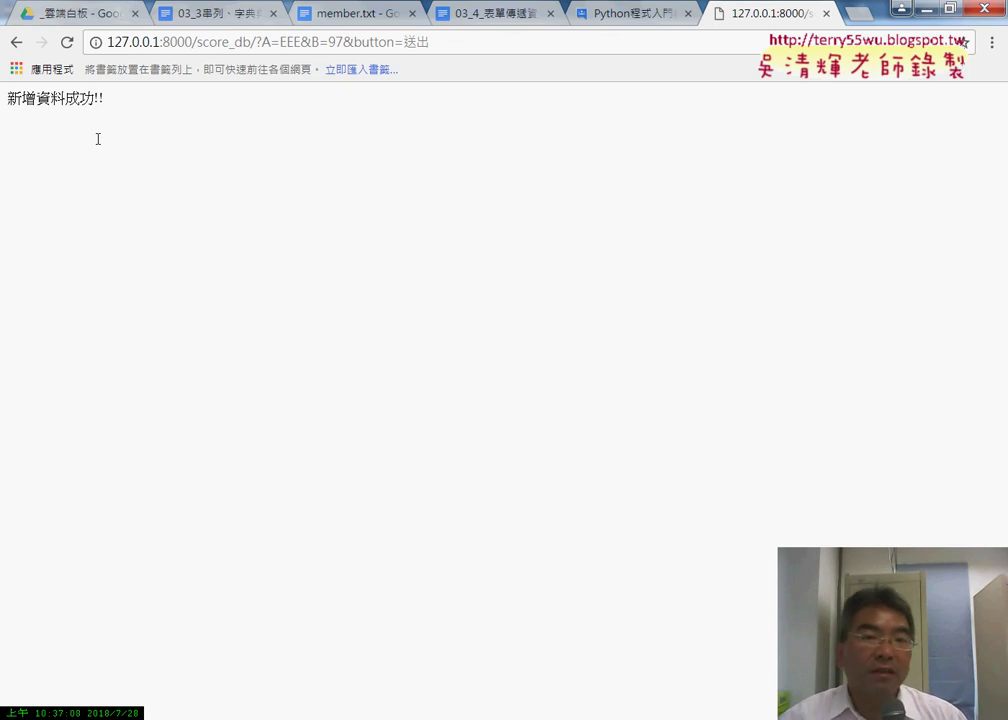
Step: Switch to the Drive course folder and open the 會員資料 spreadsheet
left_click(75, 13)
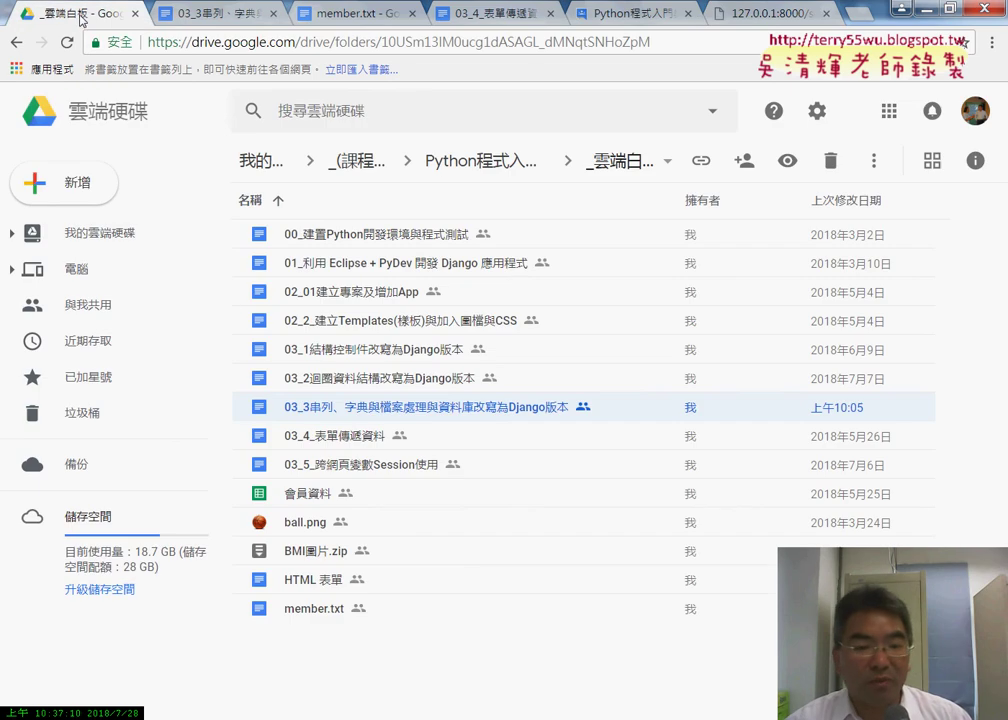
left_click(333, 612)
left_click(315, 495)
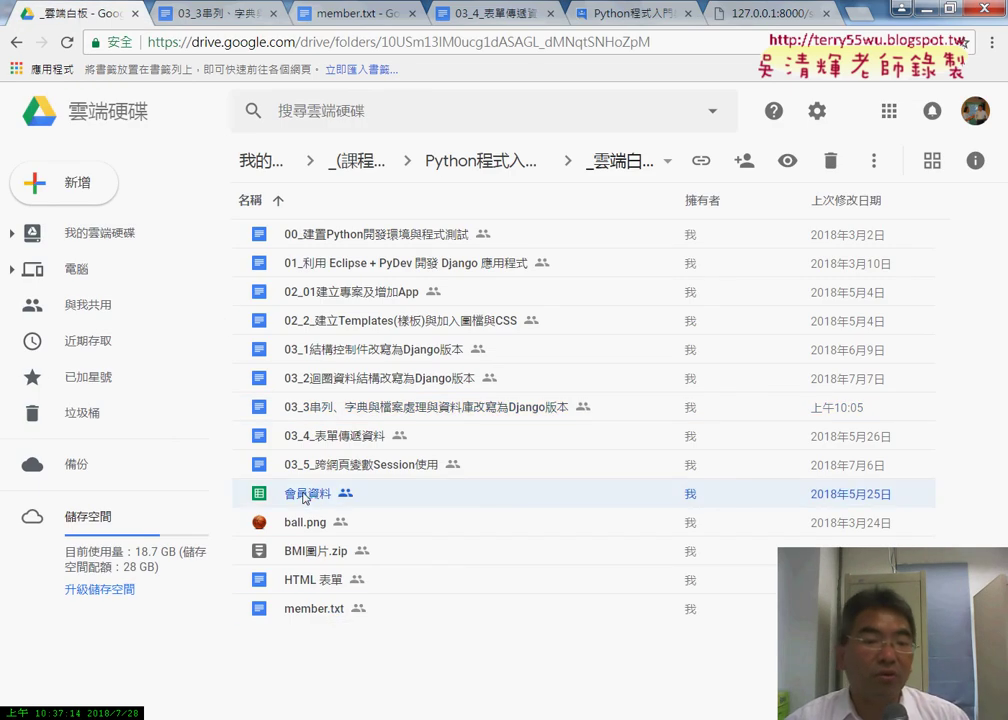
double_click(319, 497)
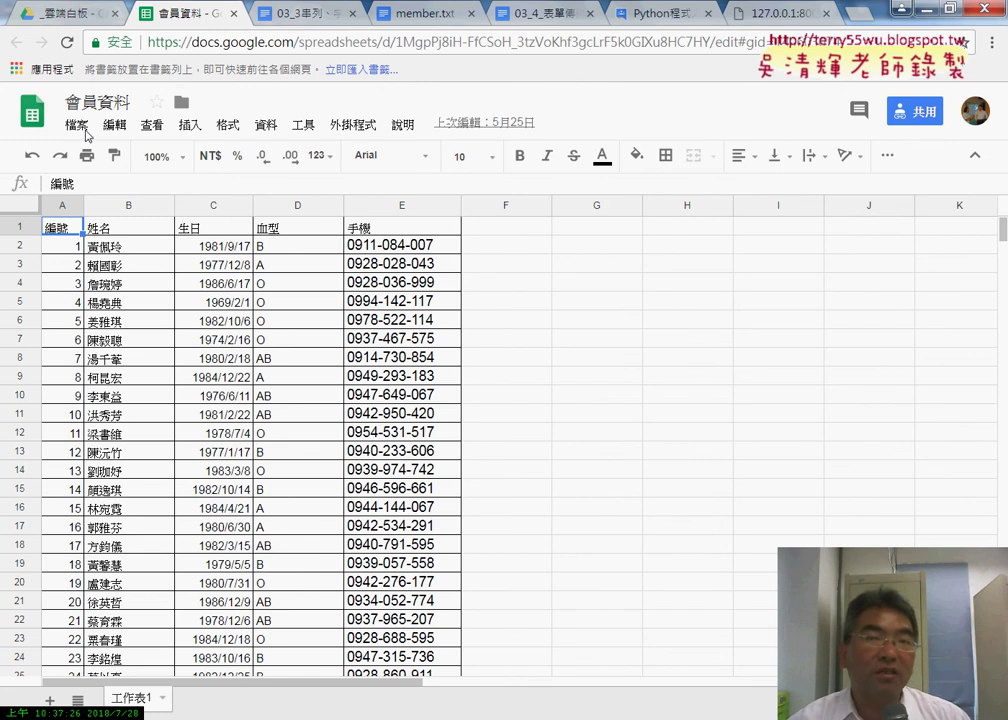
Step: Look over the member sheet, selecting the first member's row A2:E2
left_click(88, 125)
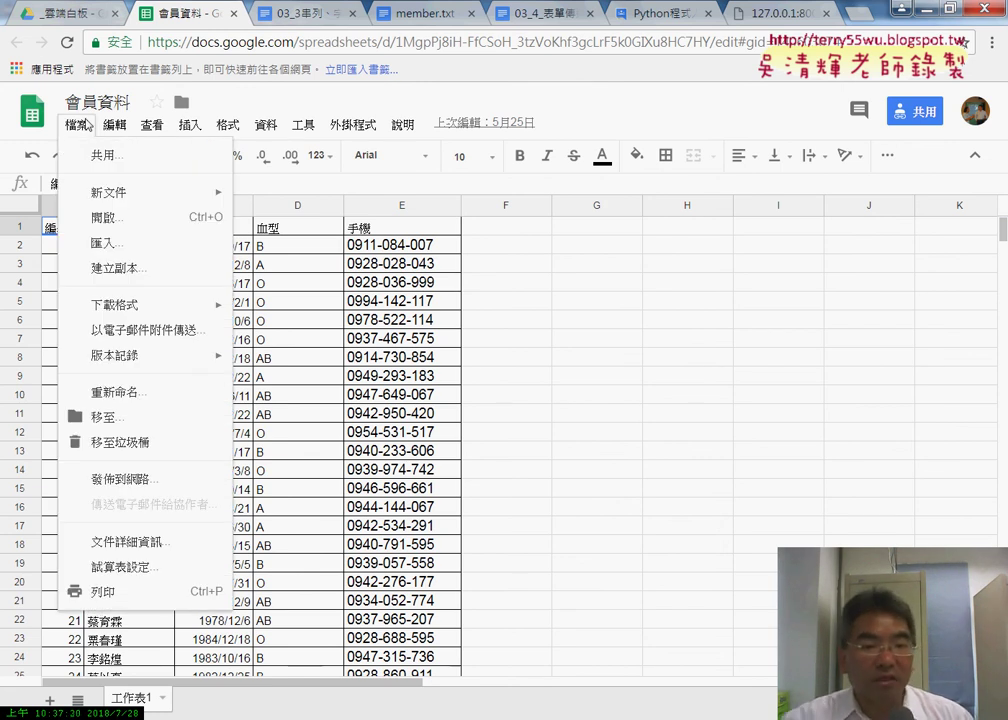
left_click(423, 383)
left_click(62, 245)
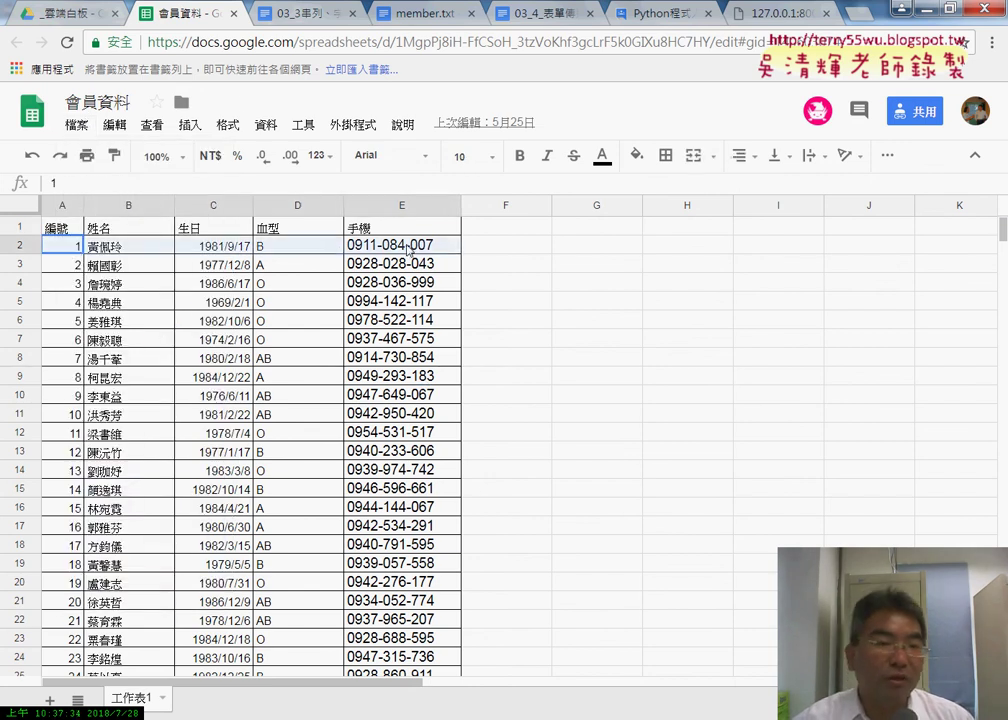
left_click_drag(408, 248, 408, 248)
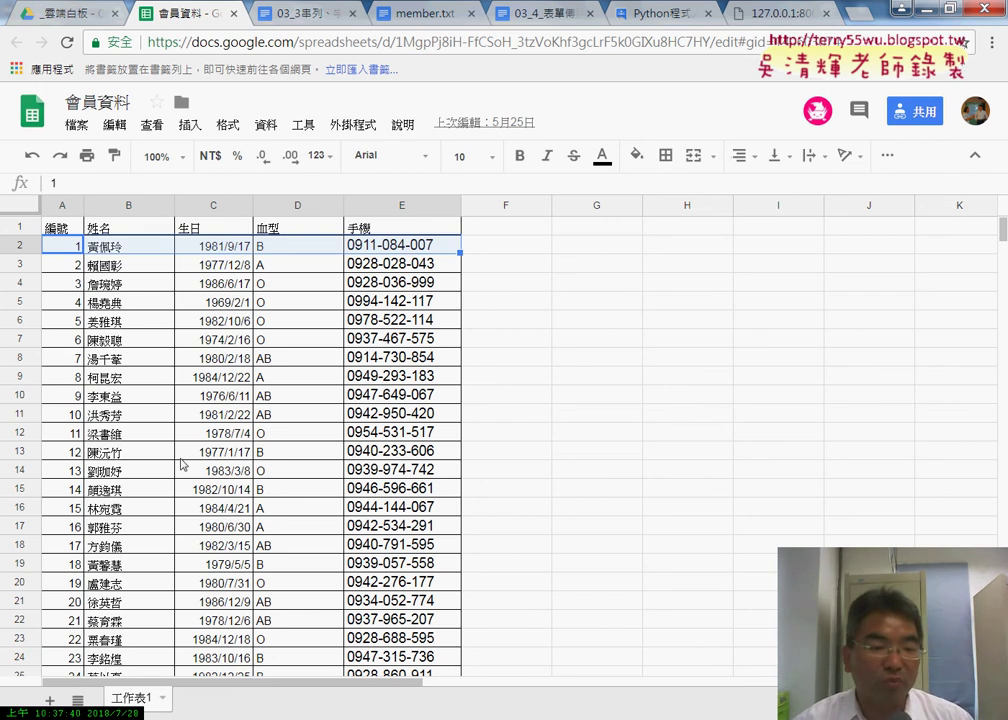
scroll(184, 462, "down", 5)
scroll(184, 465, "down", 5)
scroll(184, 468, "up", 1)
scroll(186, 440, "up", 6)
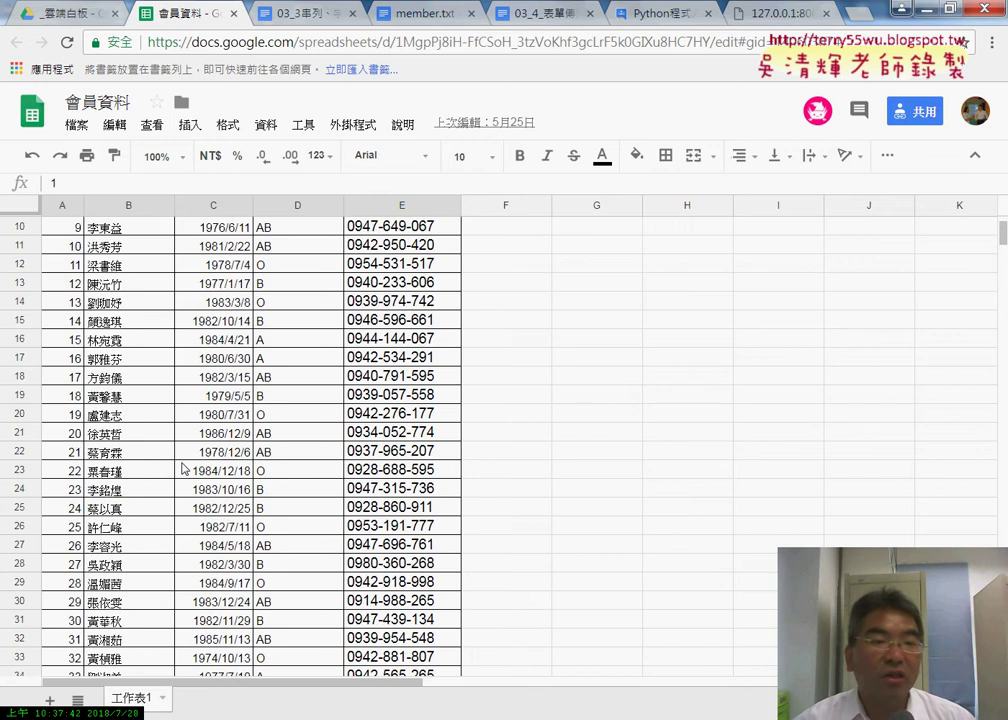
scroll(185, 407, "up", 3)
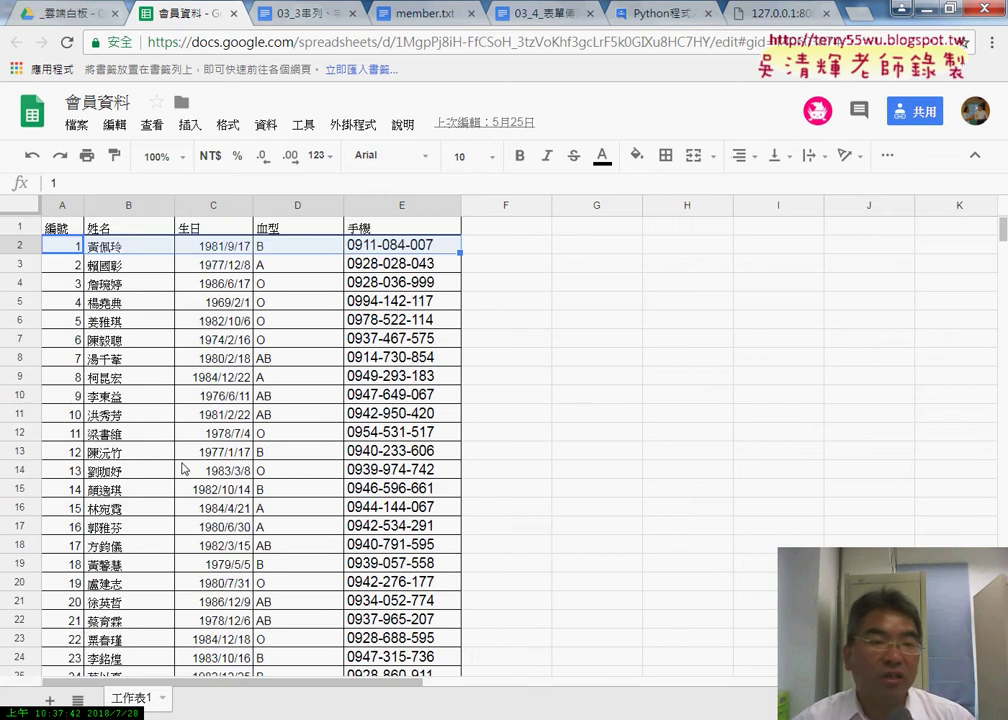
Step: Download the sheet via 檔案 > 下載格式 > 逗號分隔值檔案 (.csv)
left_click(76, 125)
mouse_move(92, 308)
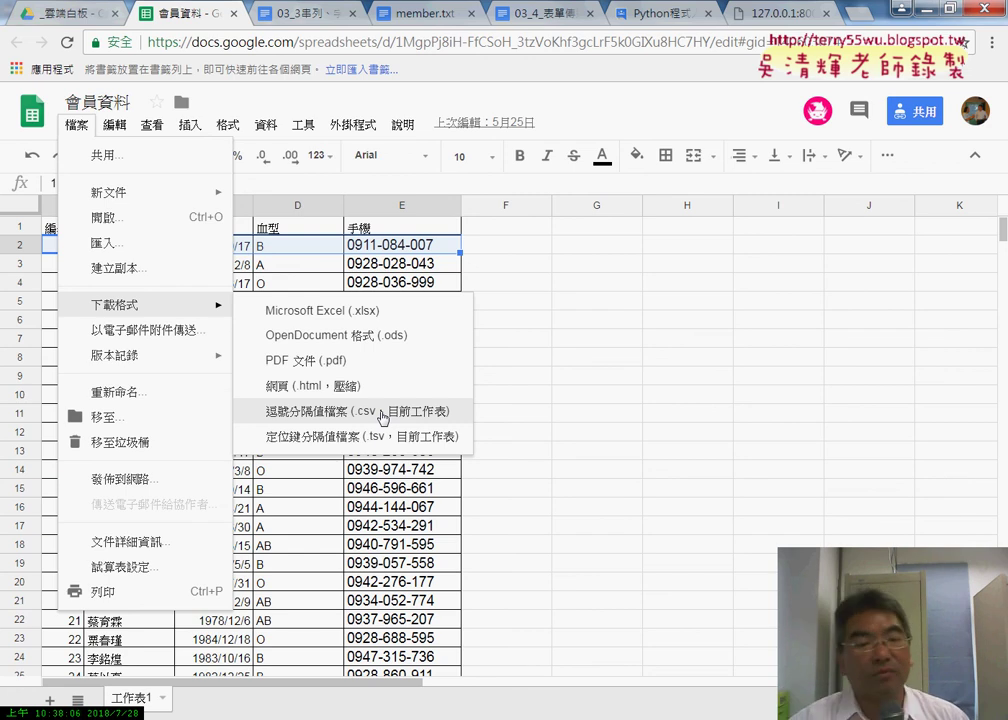
left_click(383, 418)
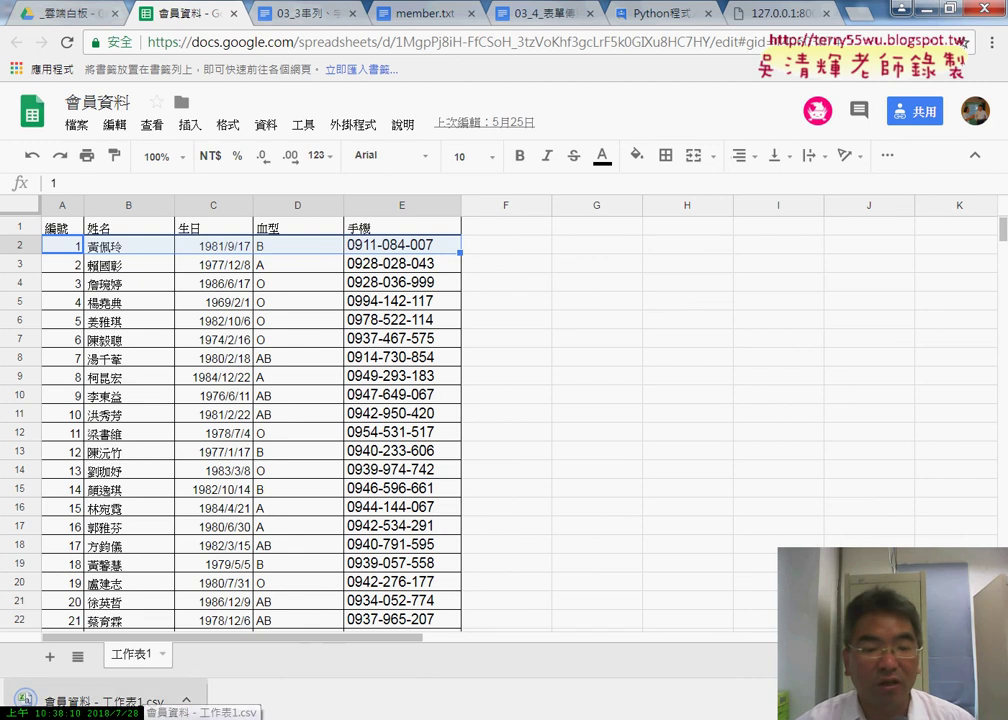
left_click(186, 700)
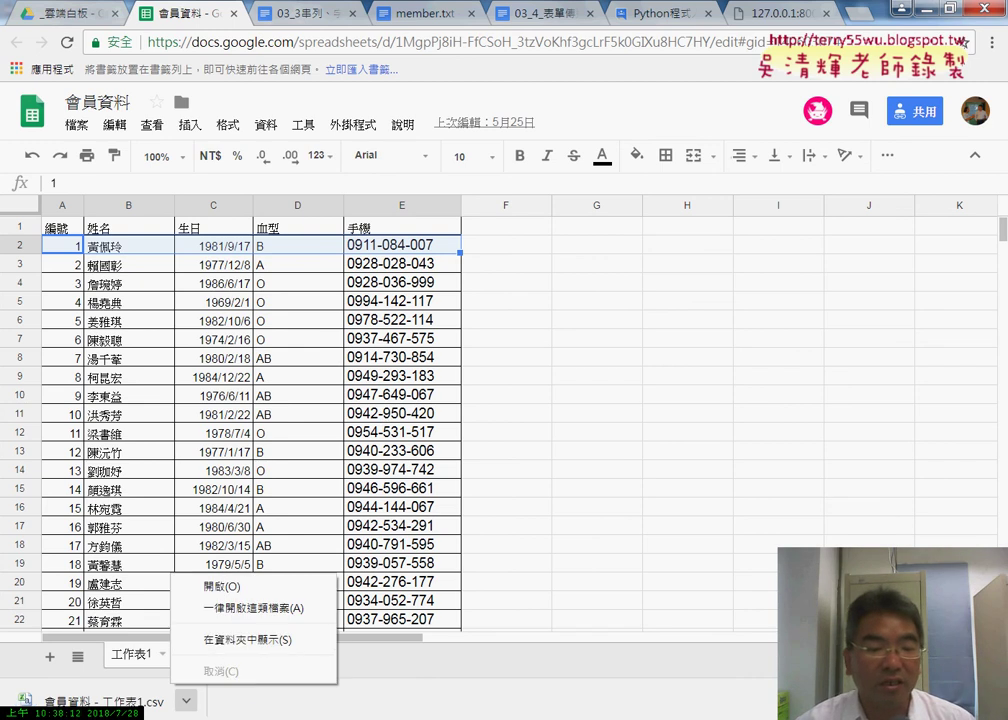
Step: Reveal 會員資料 - 工作表1.csv in Downloads, open it in Excel, then close the garbled workbook
left_click(243, 642)
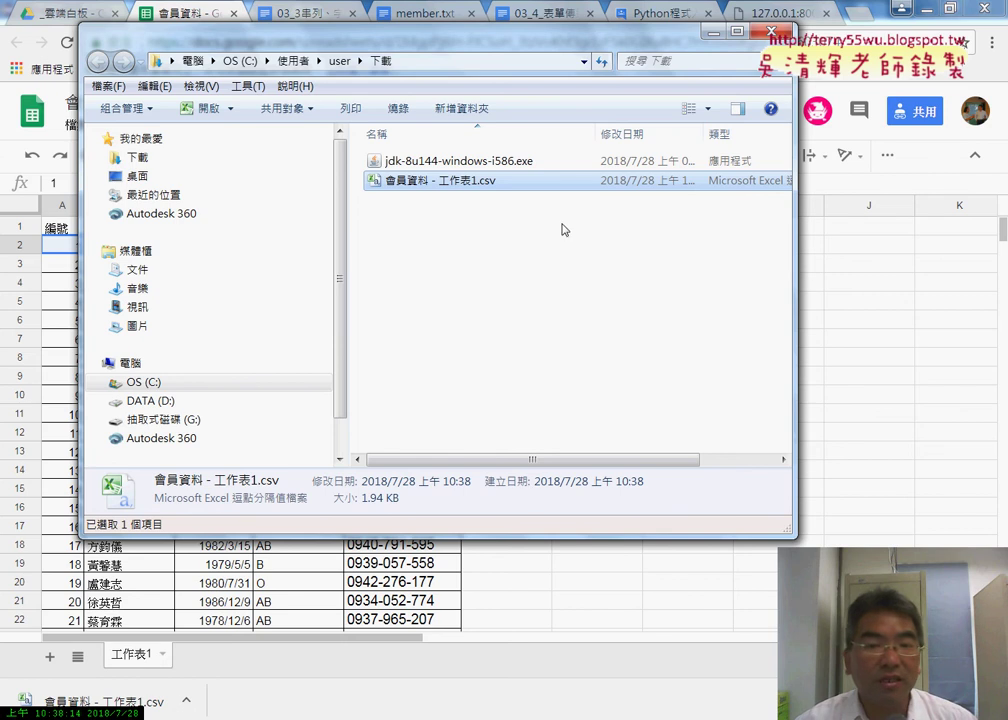
double_click(442, 182)
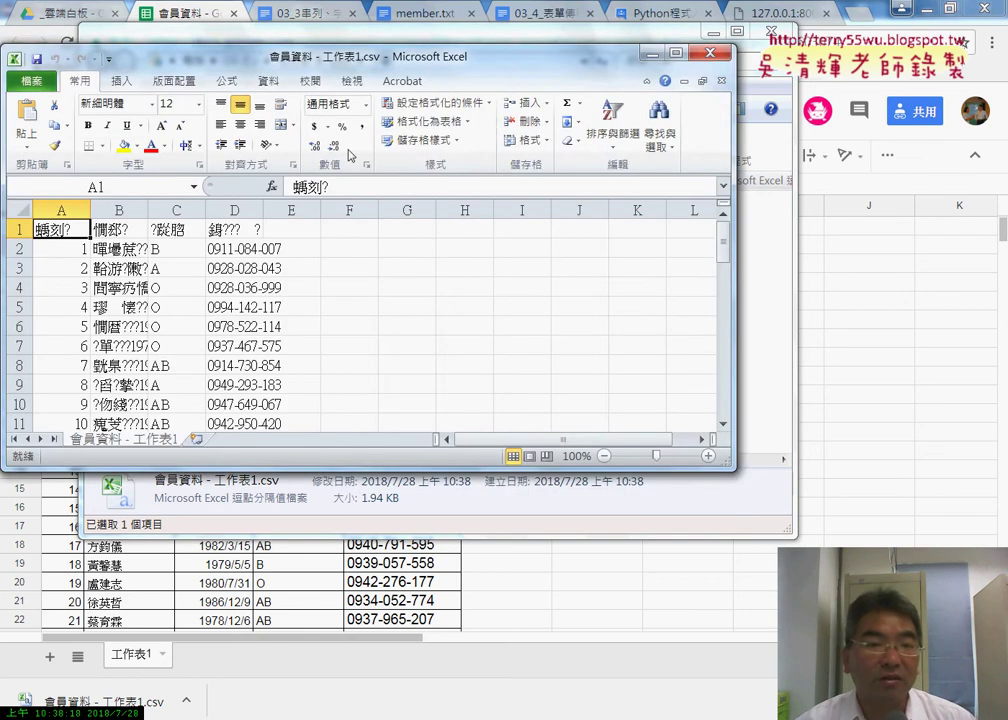
double_click(276, 54)
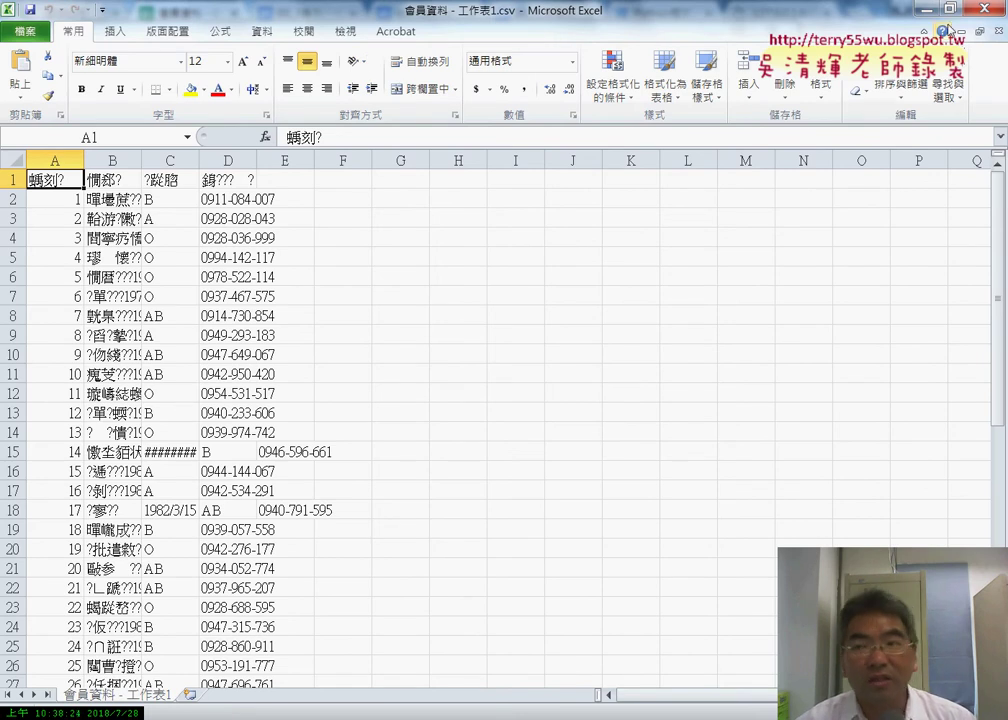
left_click(984, 8)
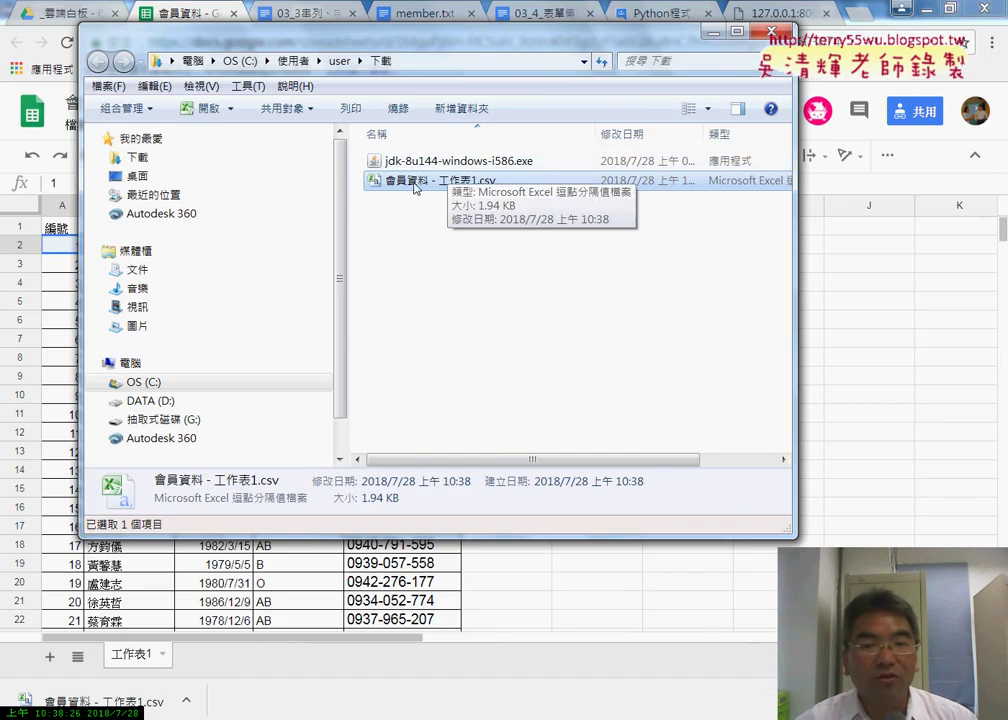
Step: Open 會員資料 - 工作表1.csv with 記事本 (Notepad) from its context menu
right_click(415, 188)
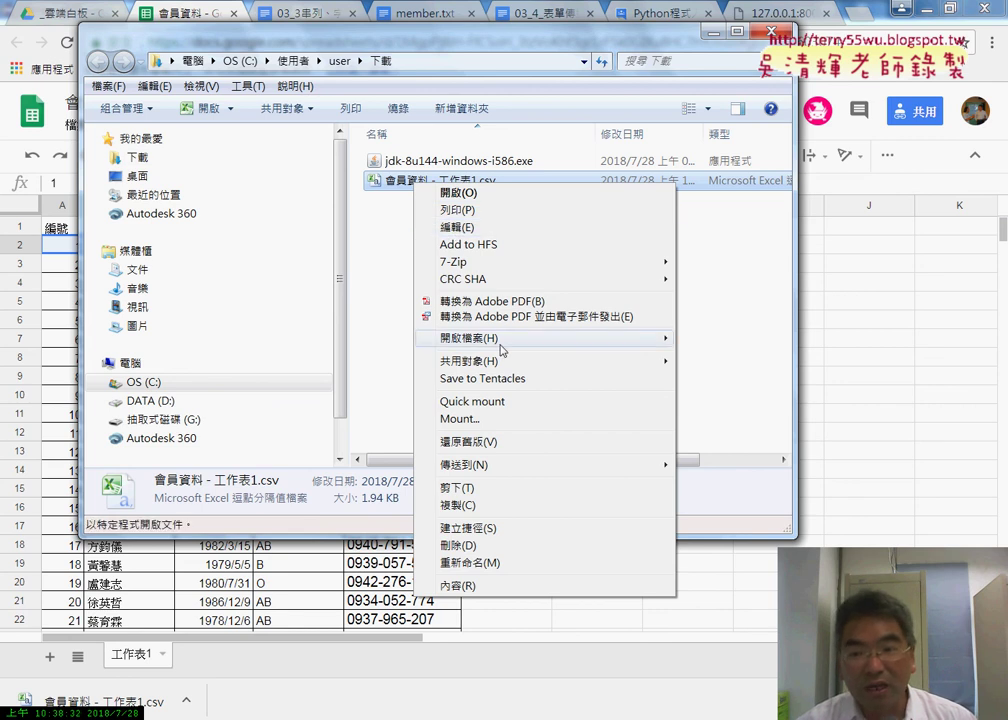
mouse_move(650, 338)
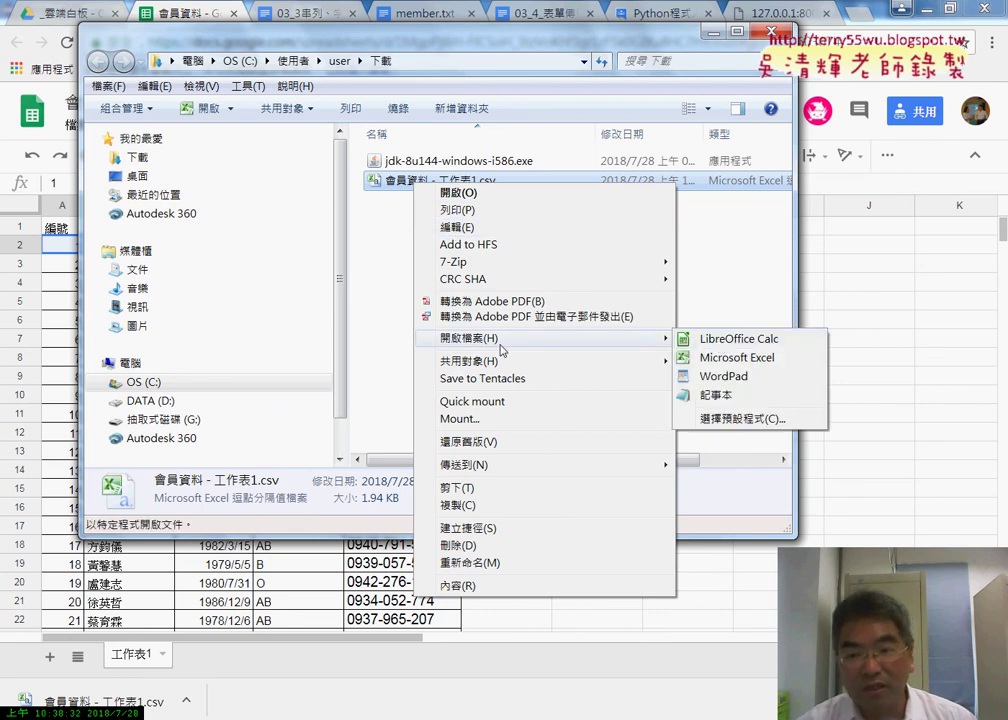
left_click(745, 397)
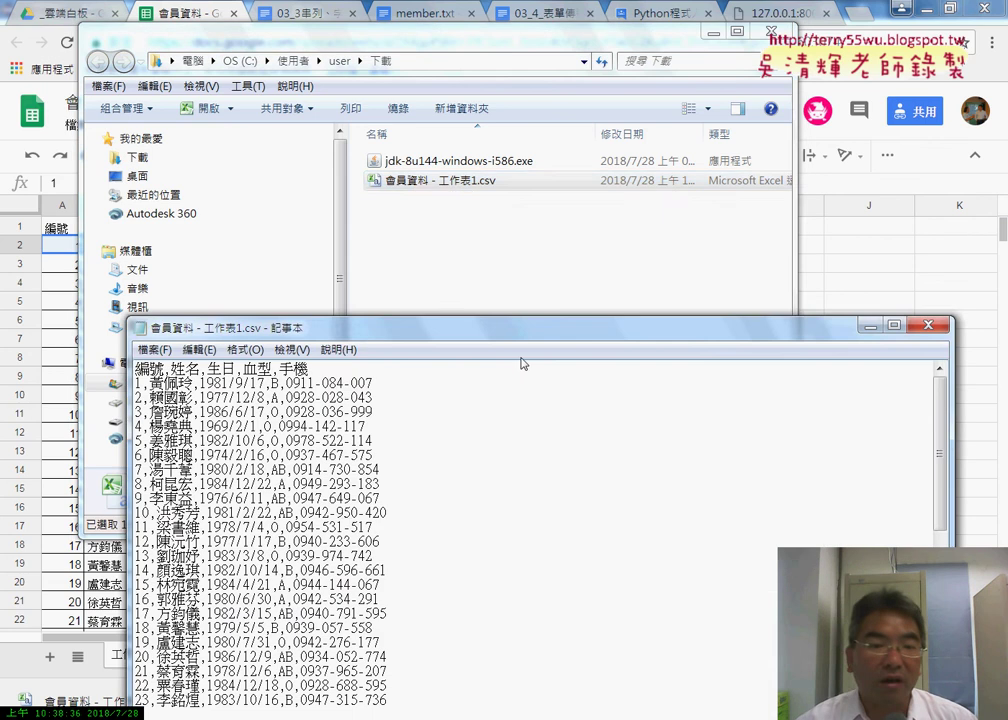
Step: Reposition the member CSV Notepad window and bring up its 檔案 (File) menu
left_click_drag(501, 325, 499, 118)
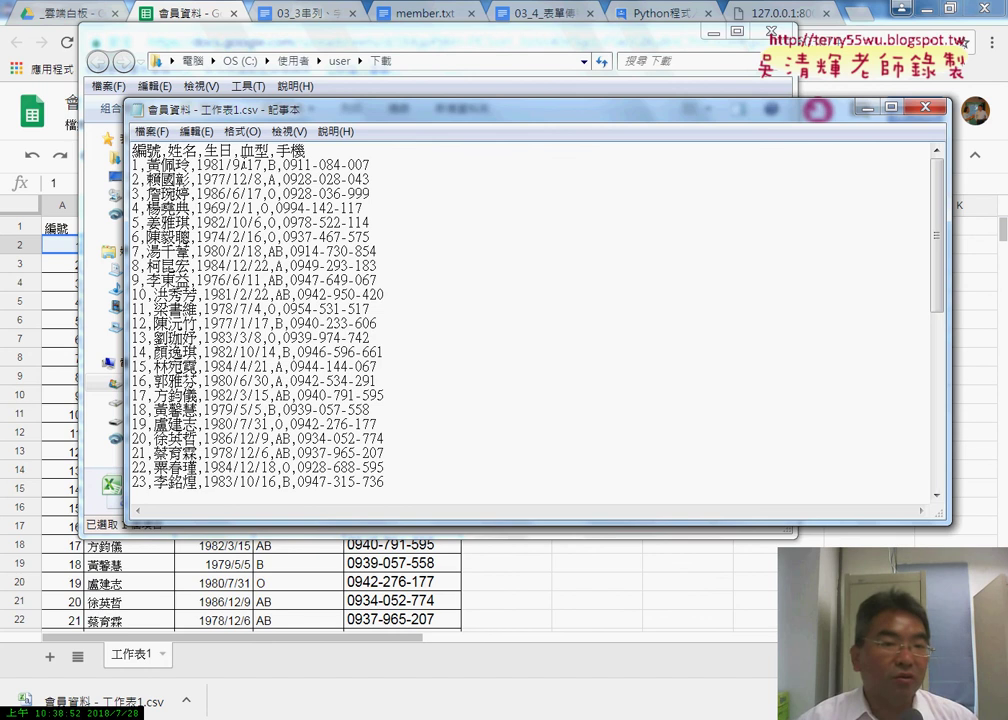
left_click_drag(220, 120, 316, 153)
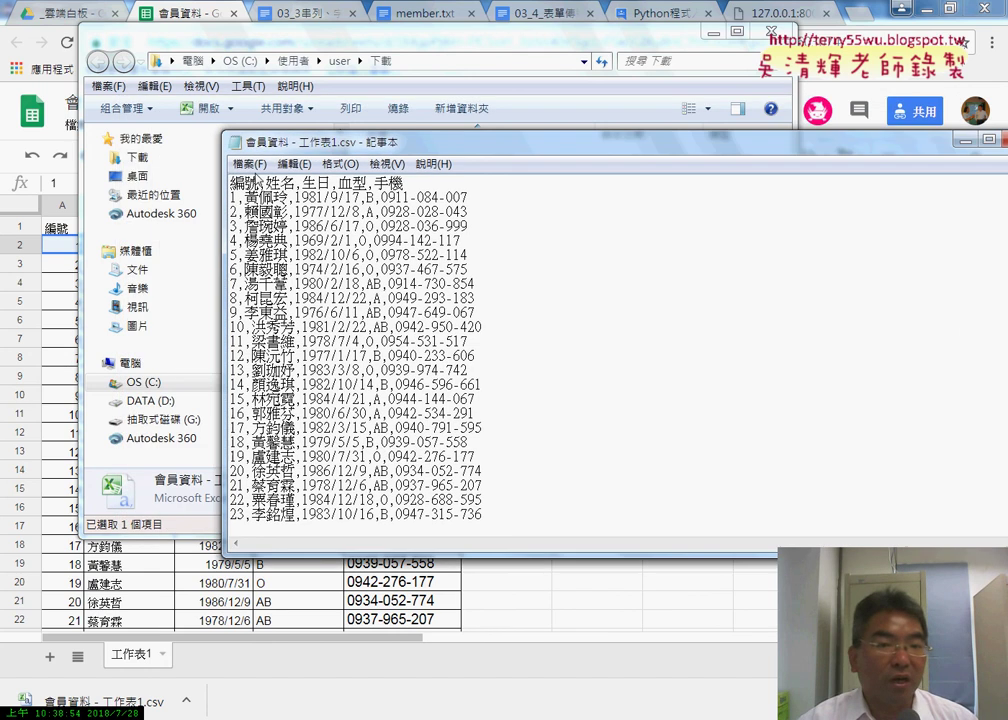
left_click(250, 164)
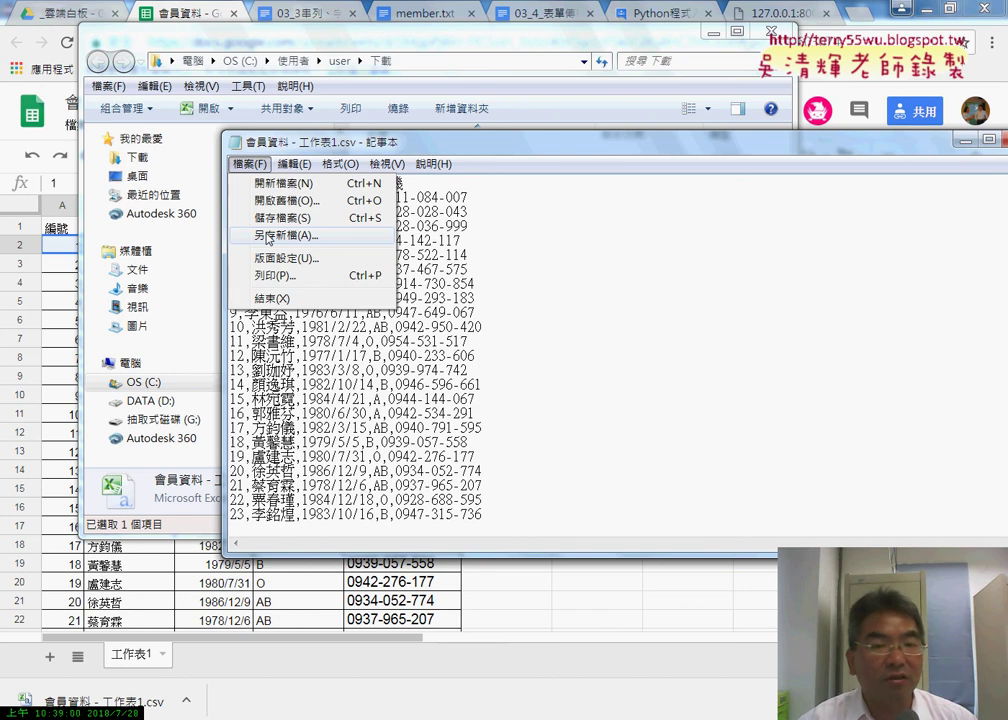
Step: Open Save As for 會員資料 - 工作表1.csv, move the dialog aside, and check the 編碼 list, leaving UTF-8
left_click(268, 236)
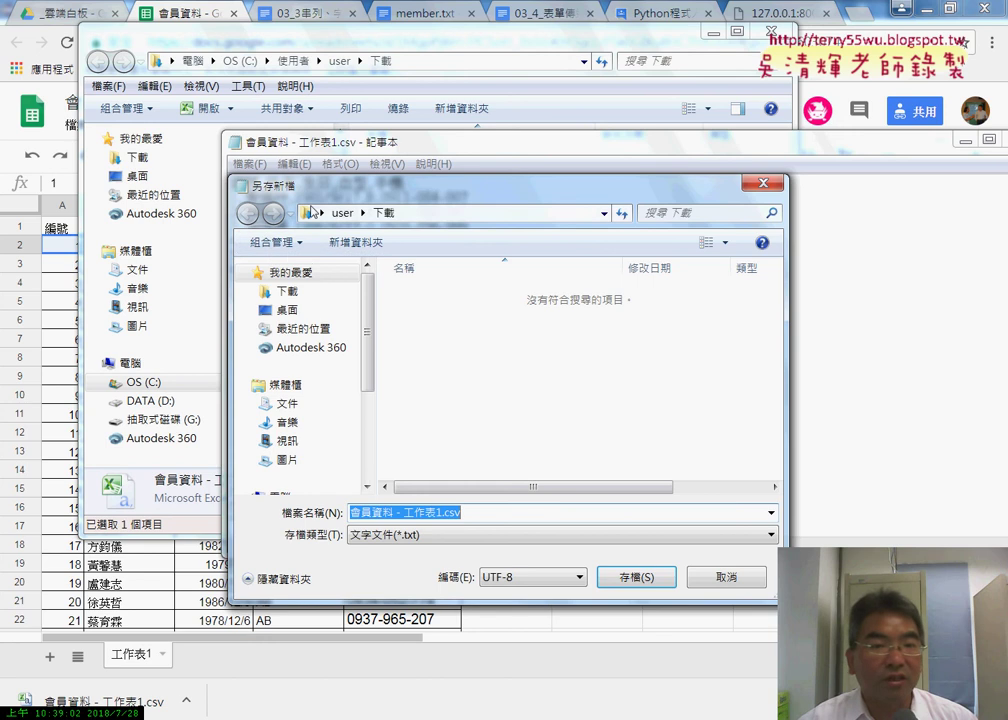
left_click_drag(310, 186, 247, 41)
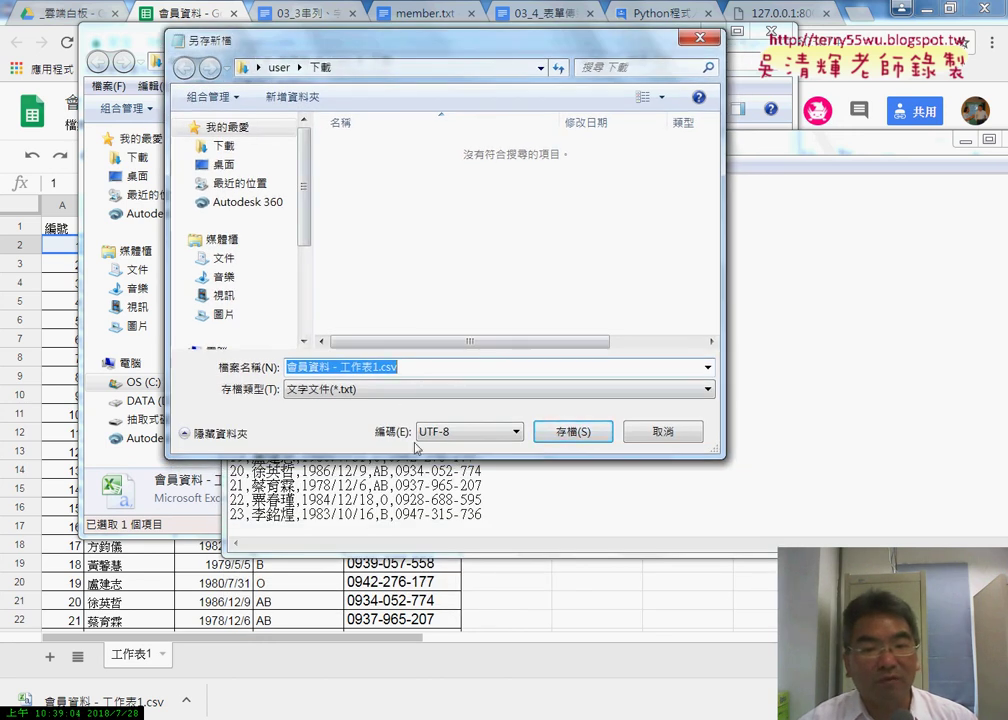
left_click(464, 432)
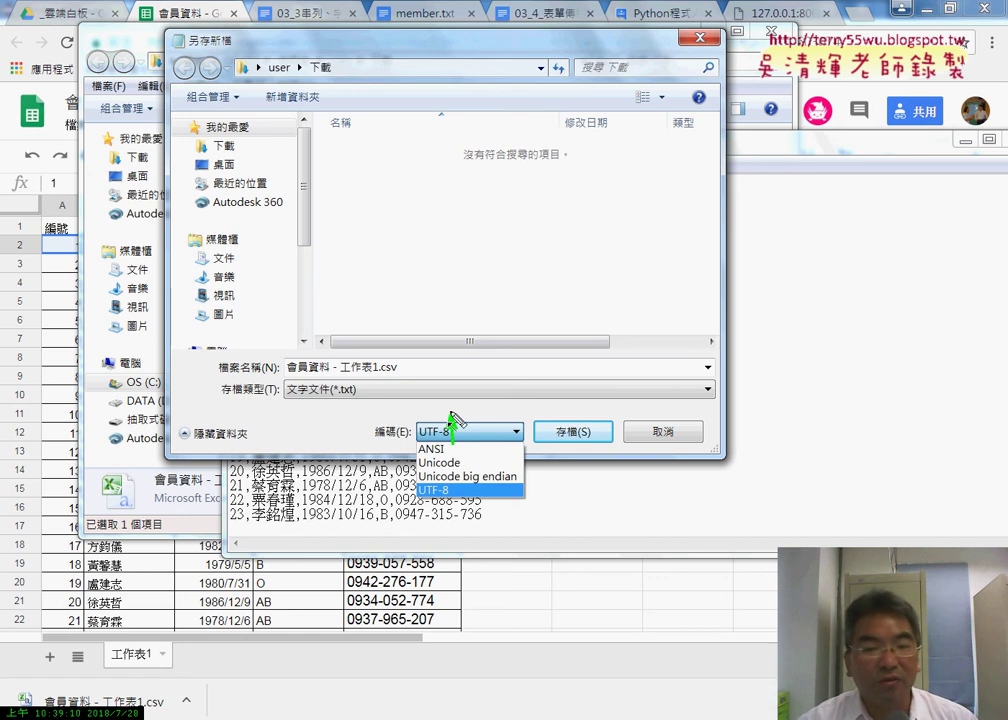
left_click(617, 459)
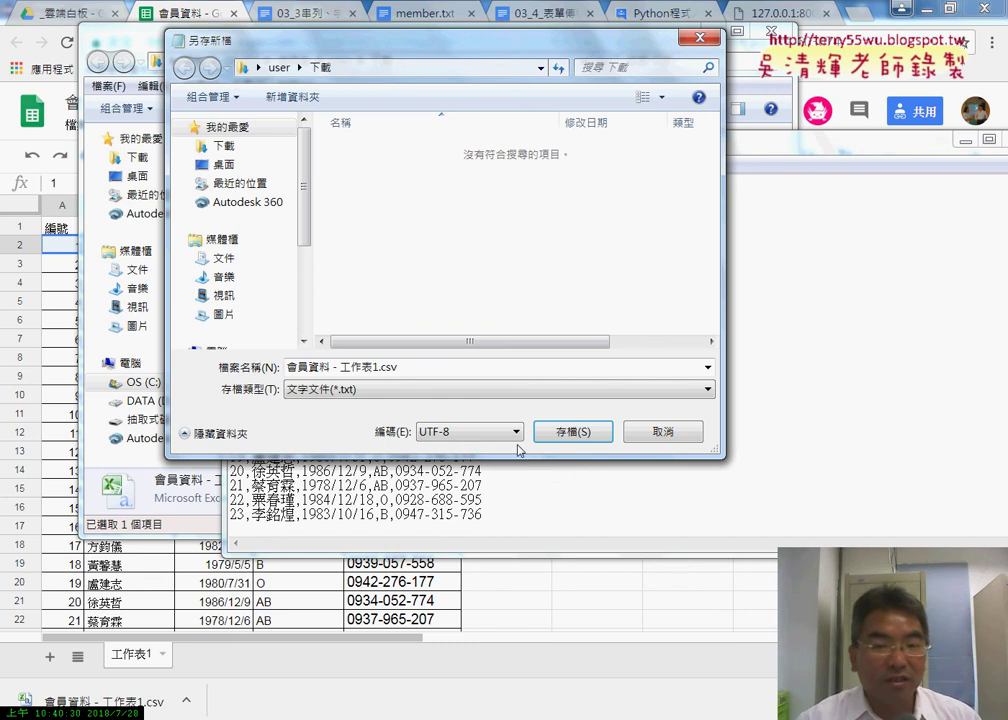
Step: Re-save 會員資料 - 工作表1.csv with ANSI encoding, replacing the existing file
left_click(514, 433)
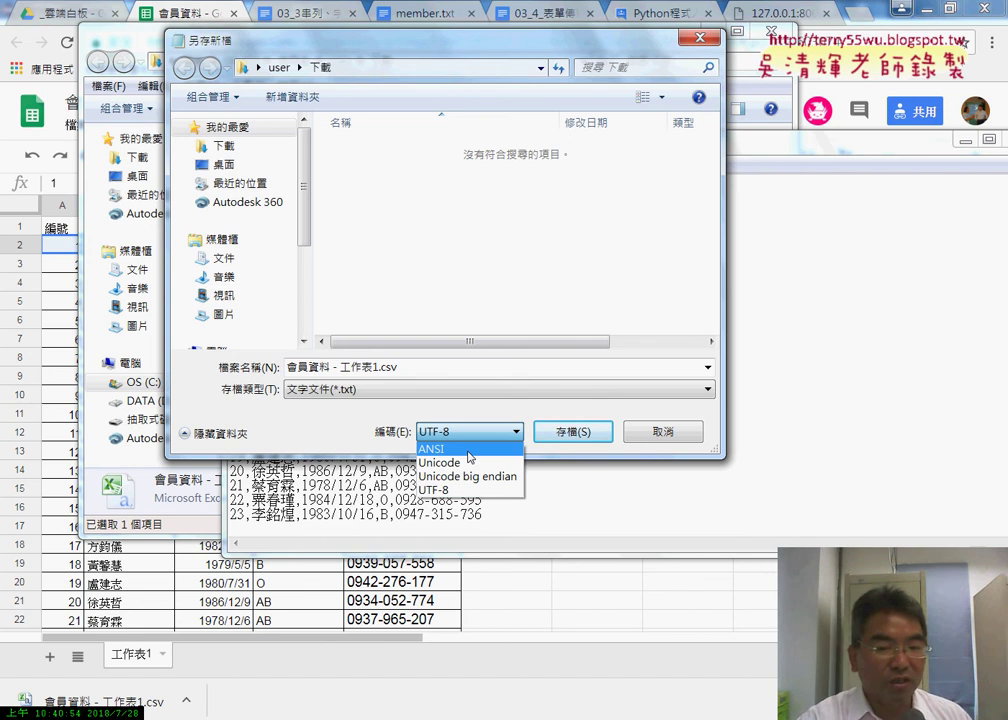
left_click(469, 449)
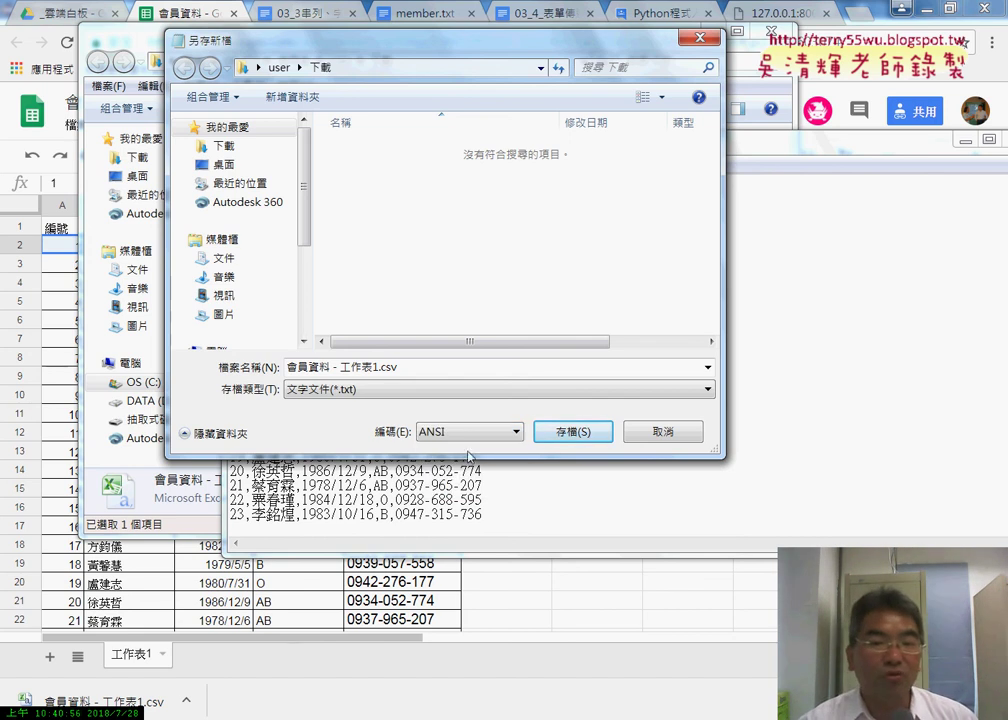
left_click(579, 432)
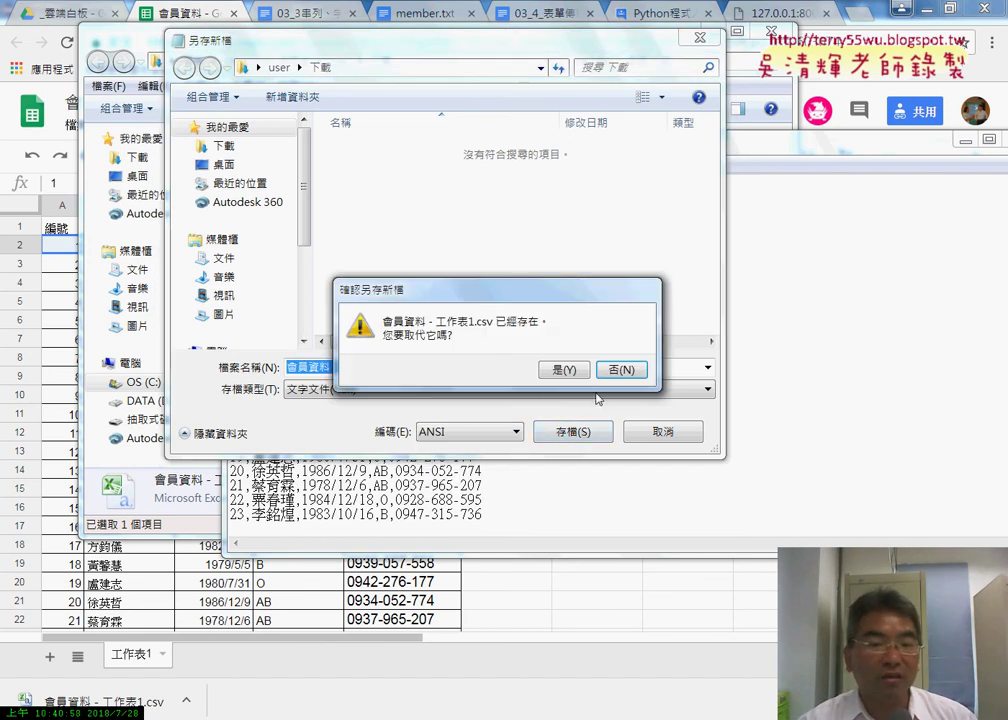
left_click(564, 369)
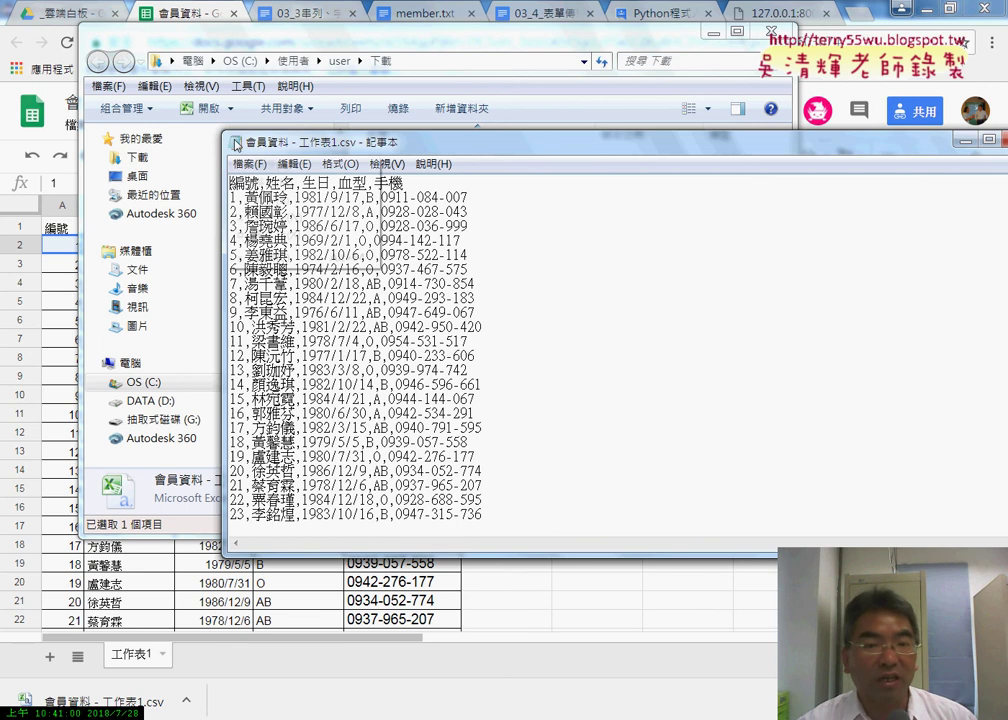
Step: Close Notepad, open the ANSI CSV in Excel to check the columns, then close Excel
key("alt+F4")
double_click(439, 181)
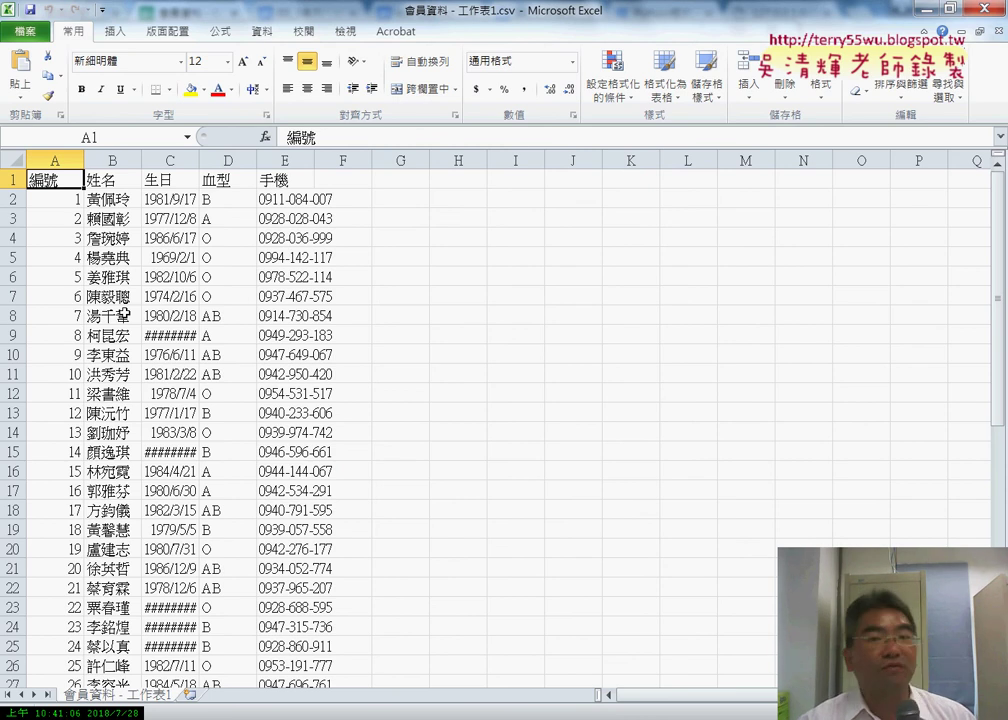
left_click(985, 10)
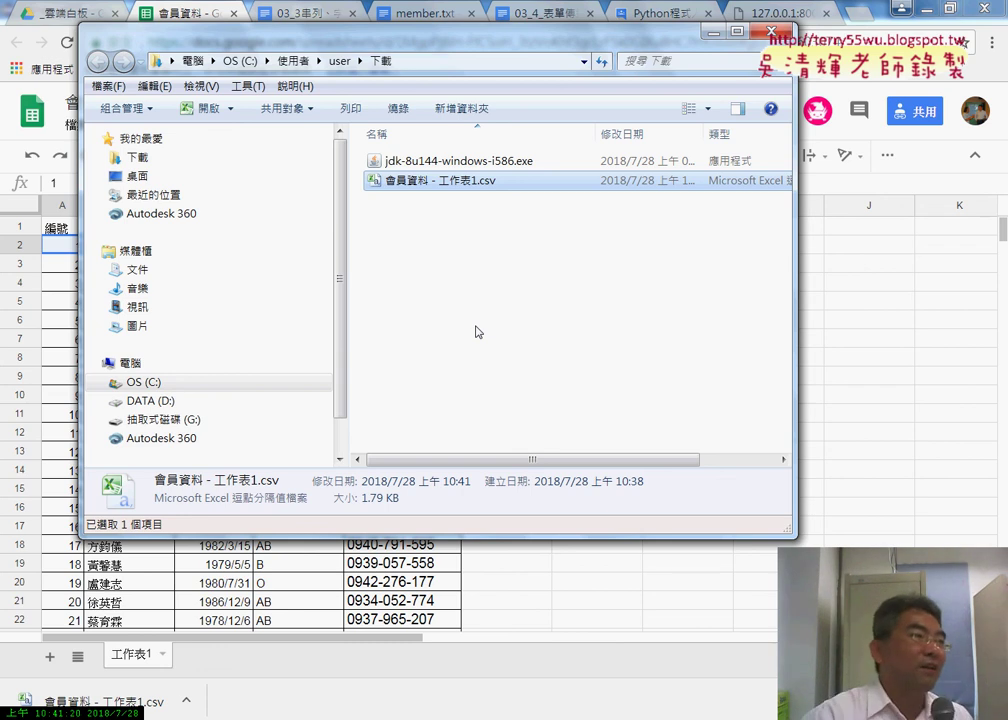
Step: Reopen 會員資料 - 工作表1.csv in Notepad from the file's context menu
right_click(447, 184)
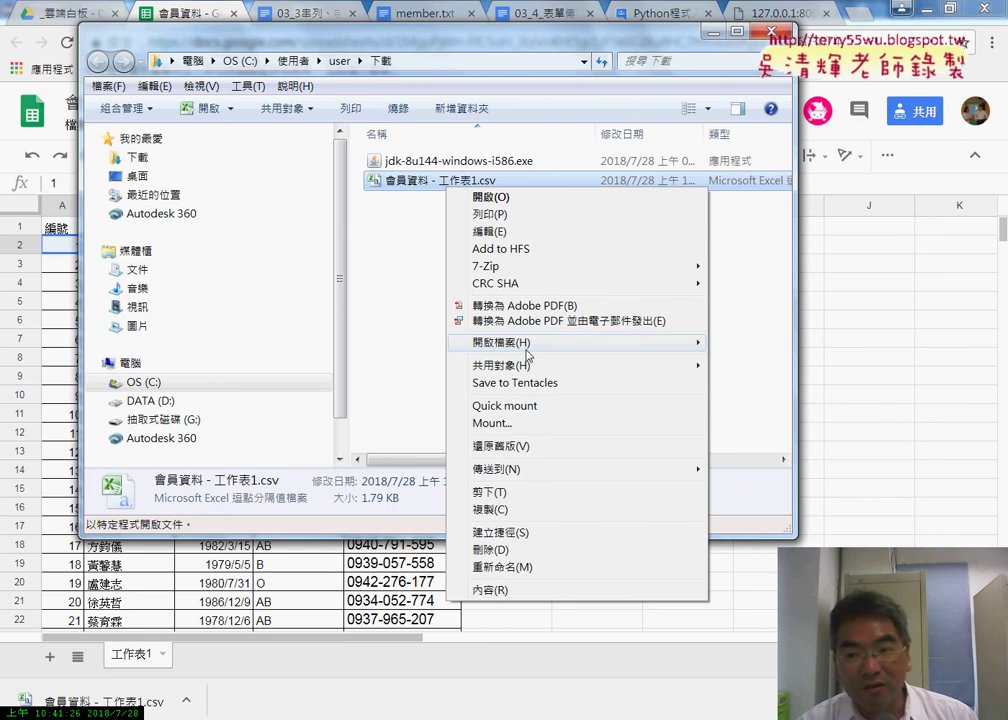
mouse_move(521, 345)
left_click(763, 397)
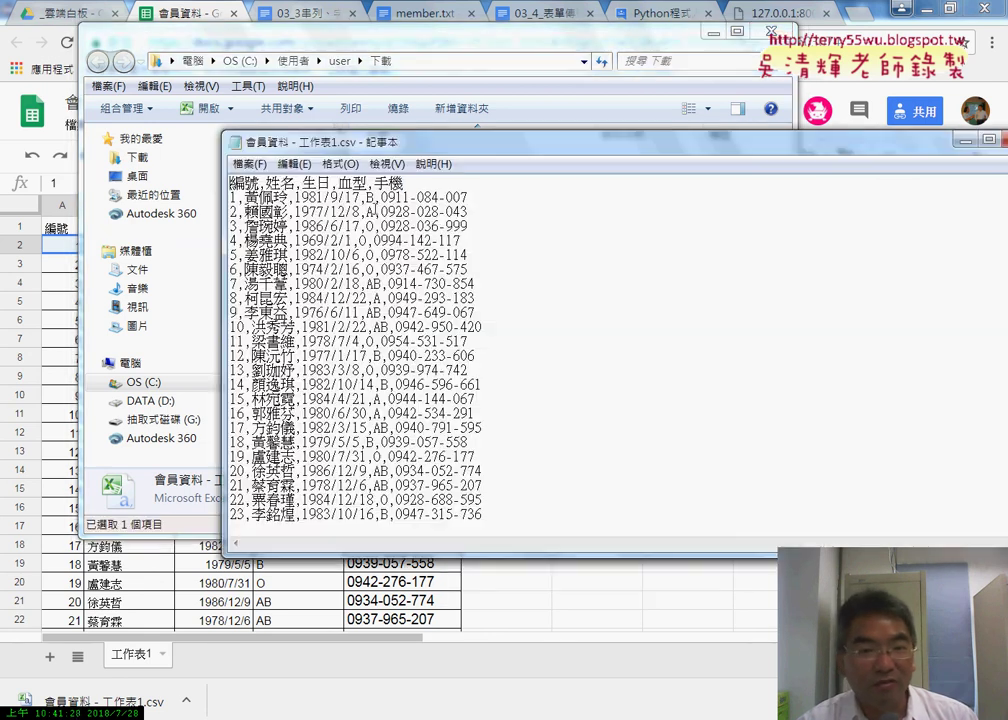
Step: Save the CSV as UTF-8 through 另存新檔, replacing the ANSI version
left_click(249, 163)
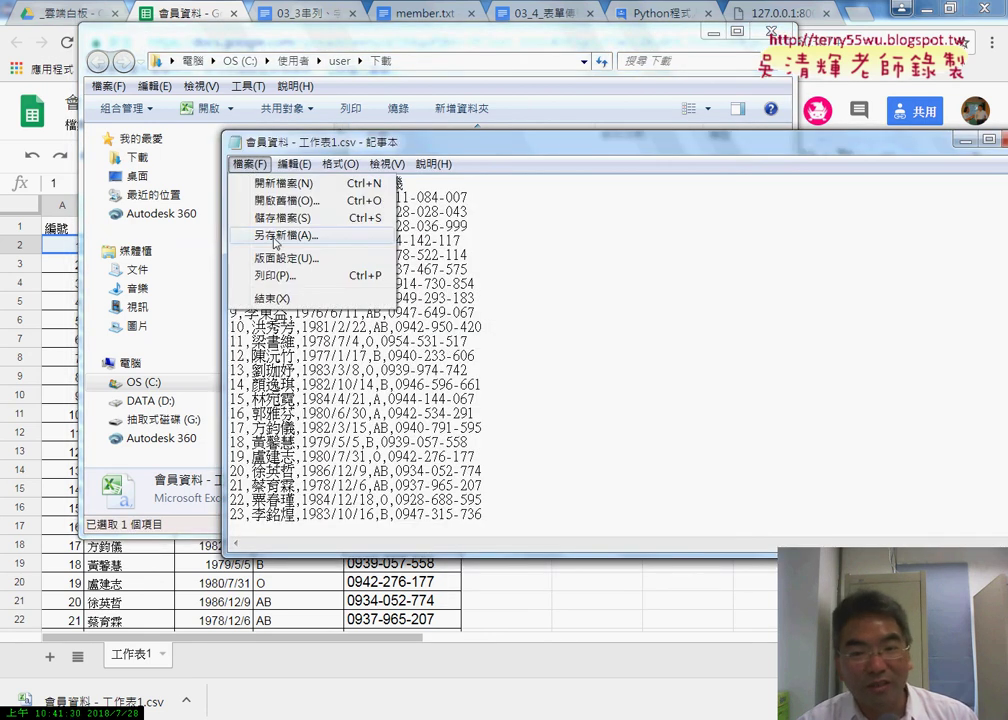
left_click(280, 171)
left_click(560, 577)
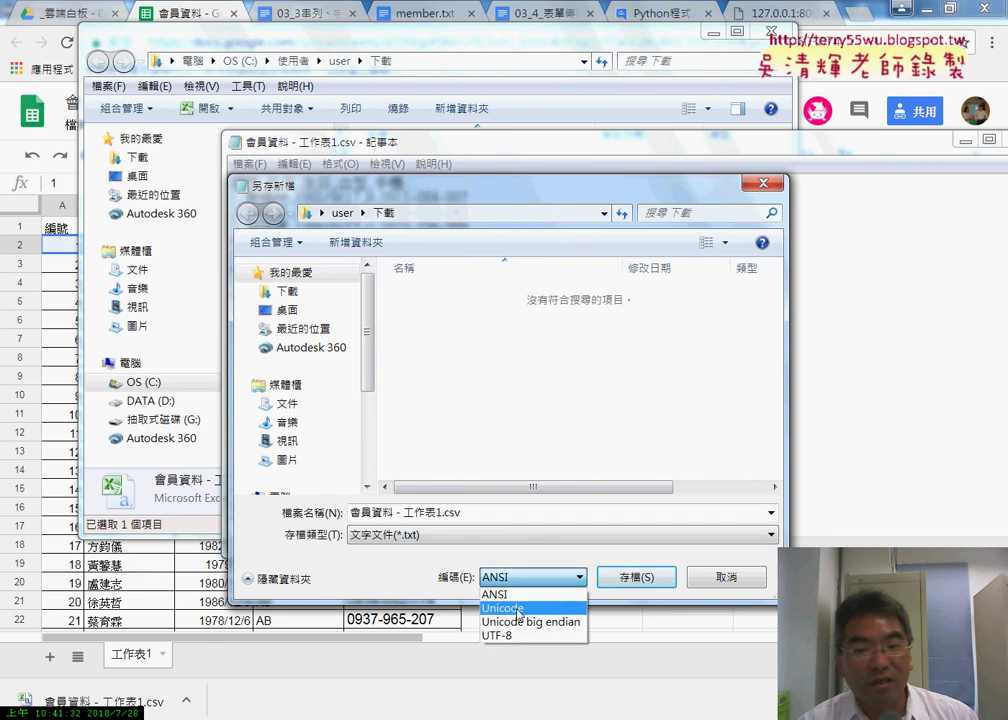
left_click(521, 636)
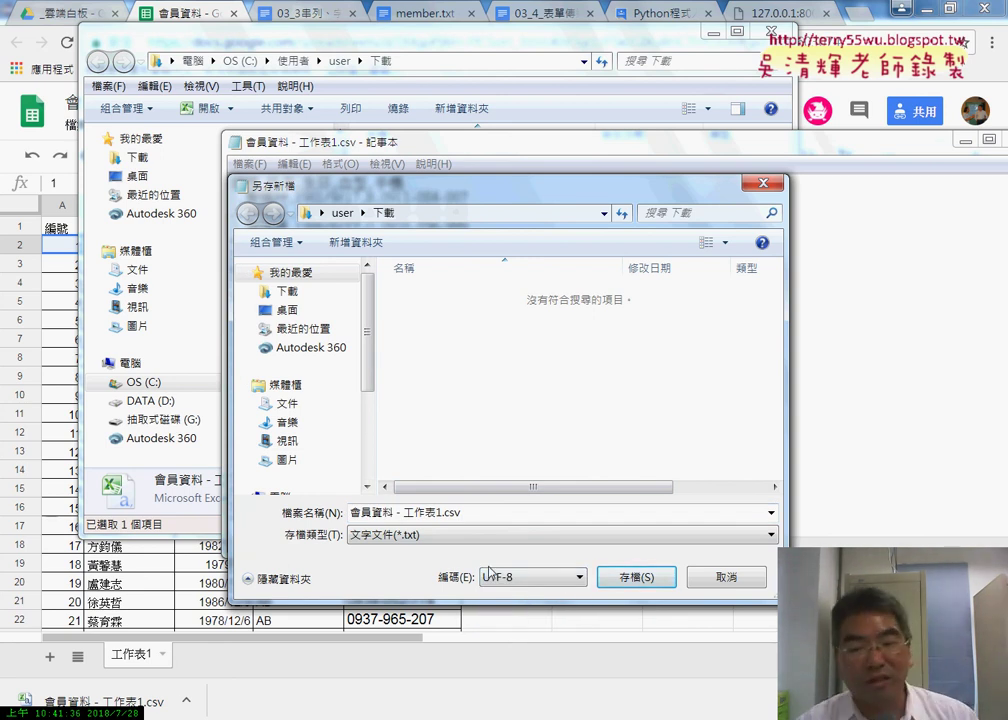
left_click(626, 579)
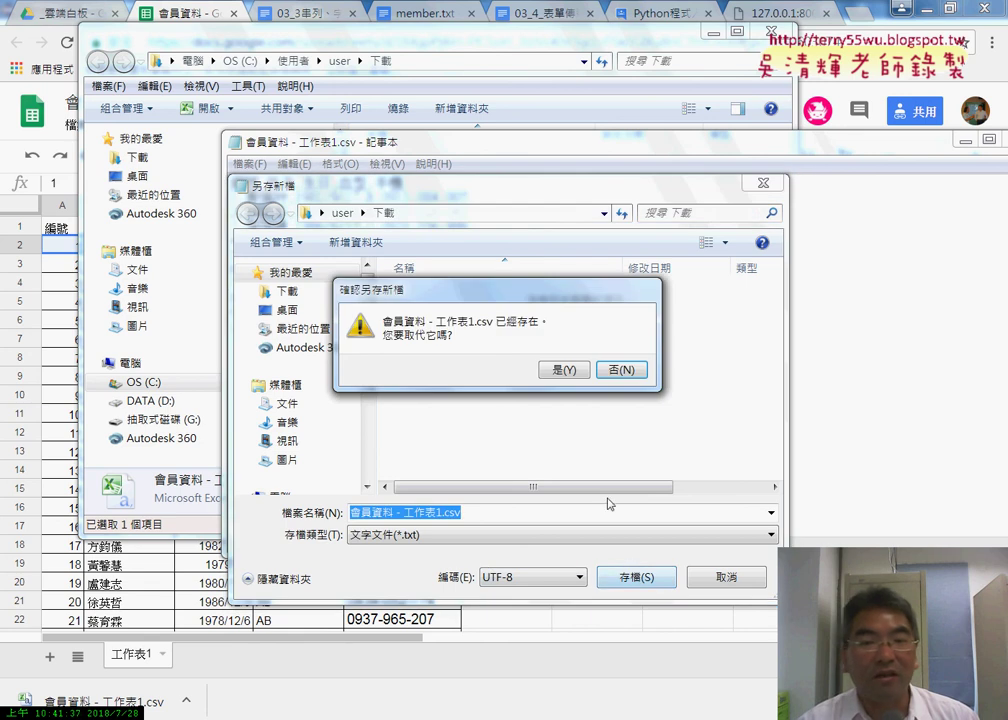
left_click(564, 369)
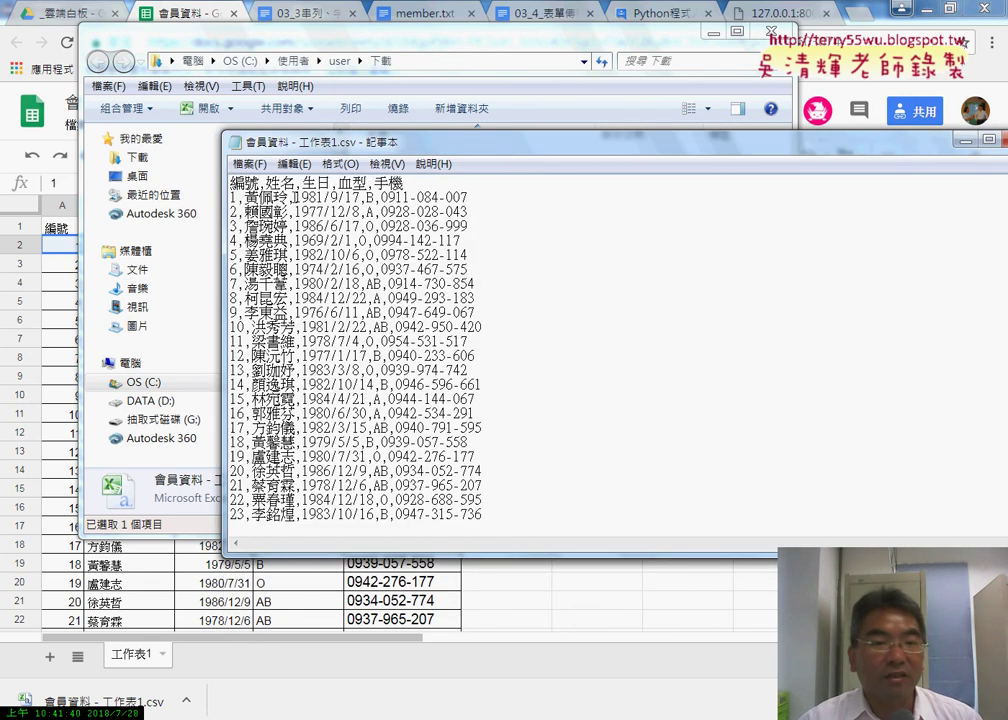
left_click(236, 142)
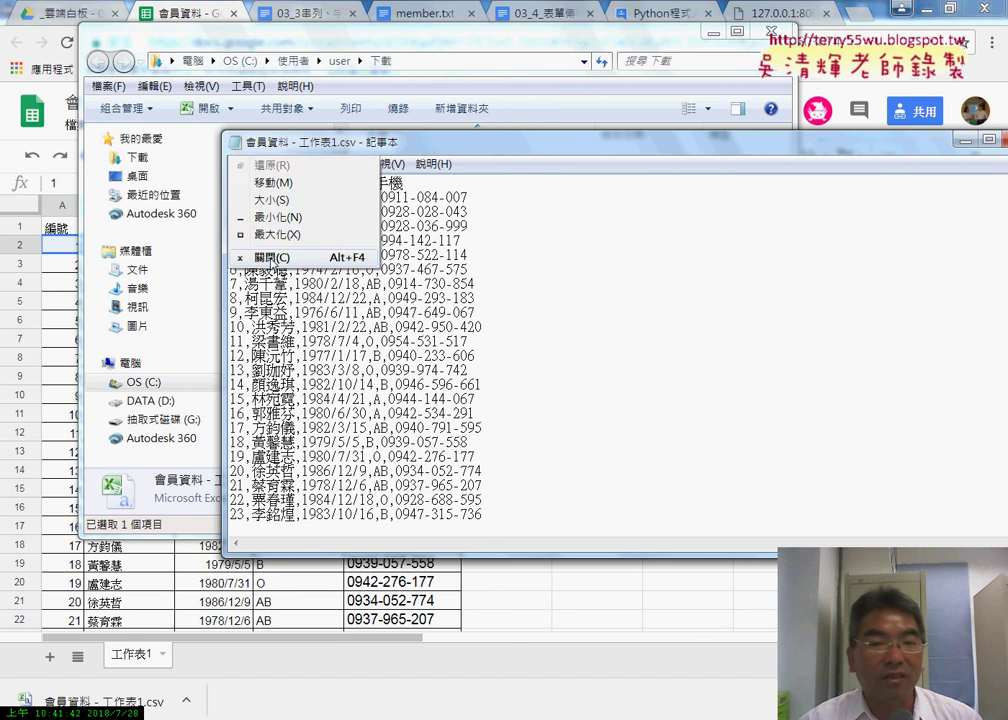
Step: Close Notepad and reopen 會員資料 - 工作表1.csv in Notepad
left_click(271, 258)
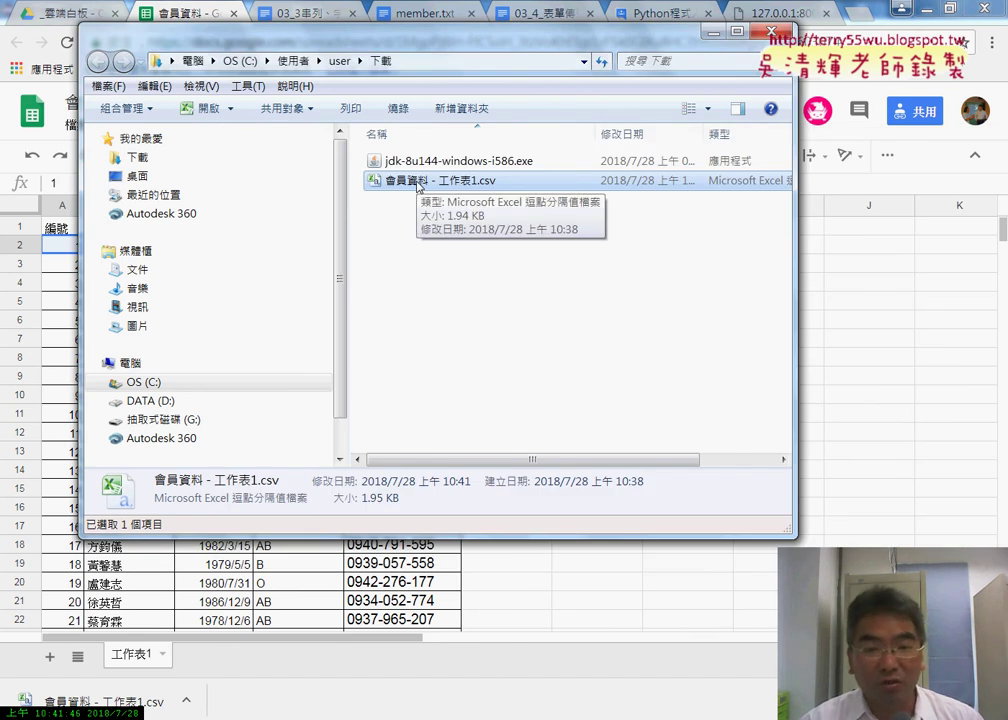
right_click(418, 187)
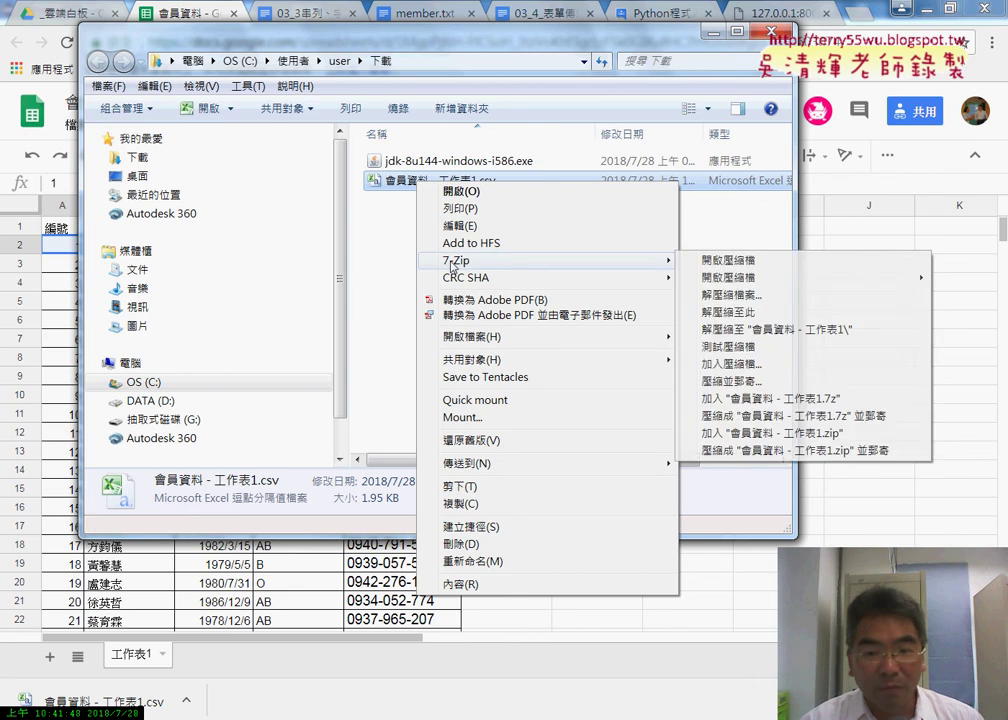
mouse_move(473, 345)
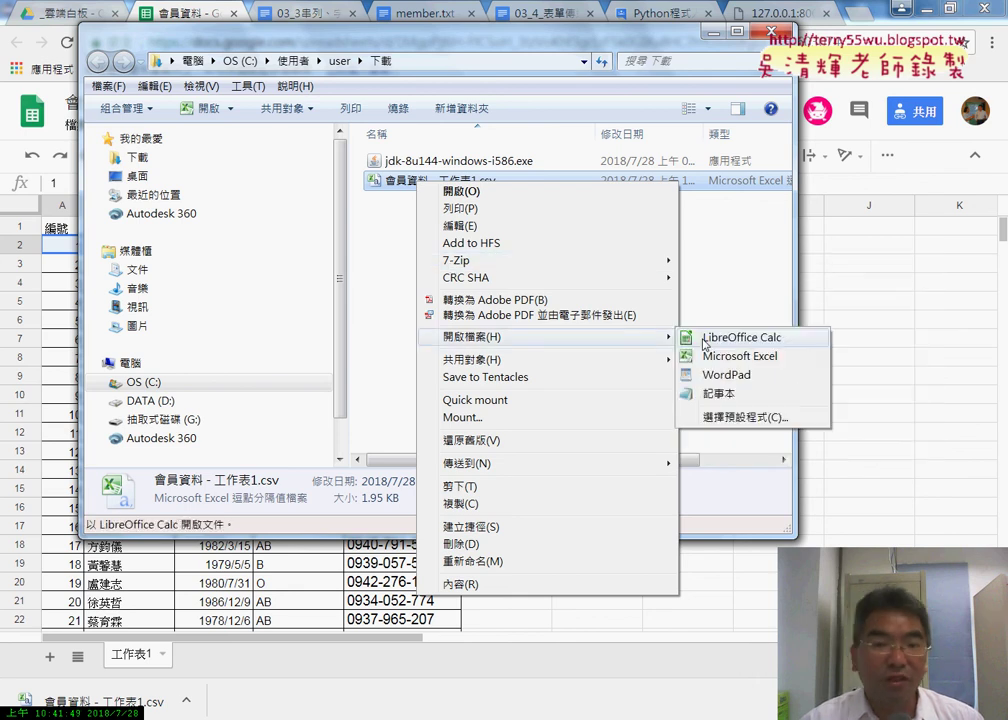
left_click(722, 390)
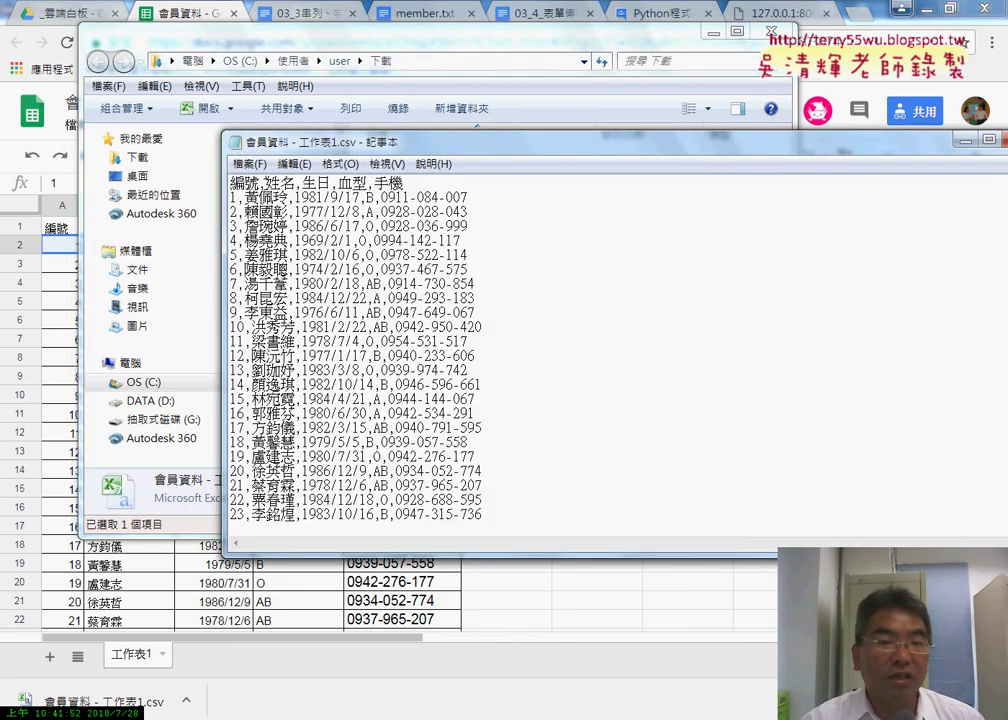
Step: Highlight the 編號,姓名,生日,血型,手機 header and the first member record, then close Notepad
left_click_drag(293, 183, 373, 183)
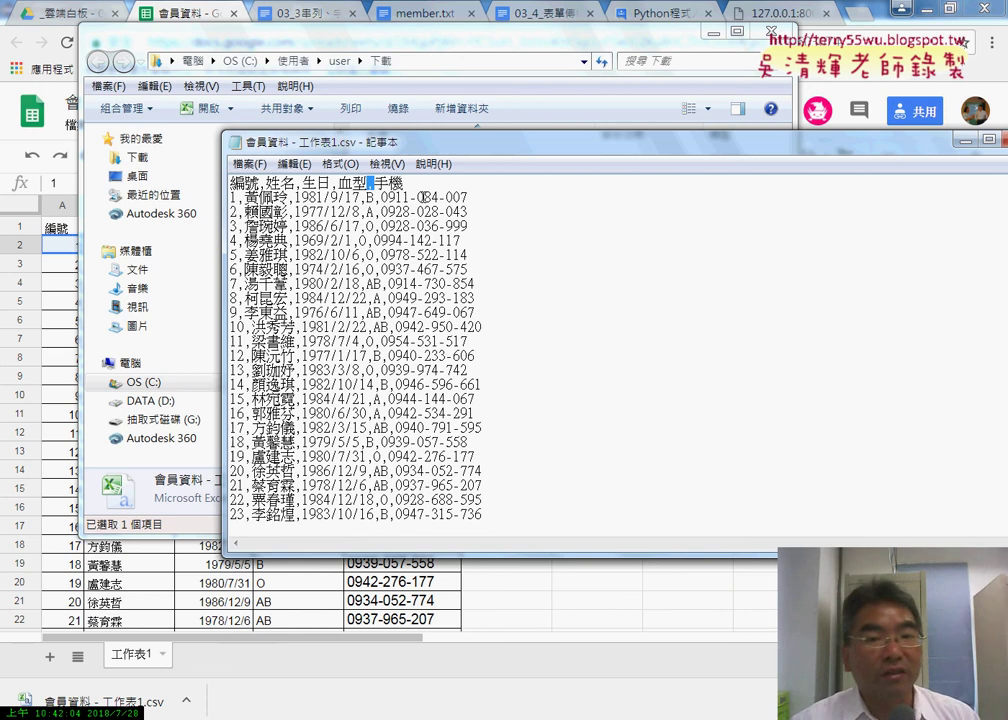
left_click_drag(407, 188, 225, 177)
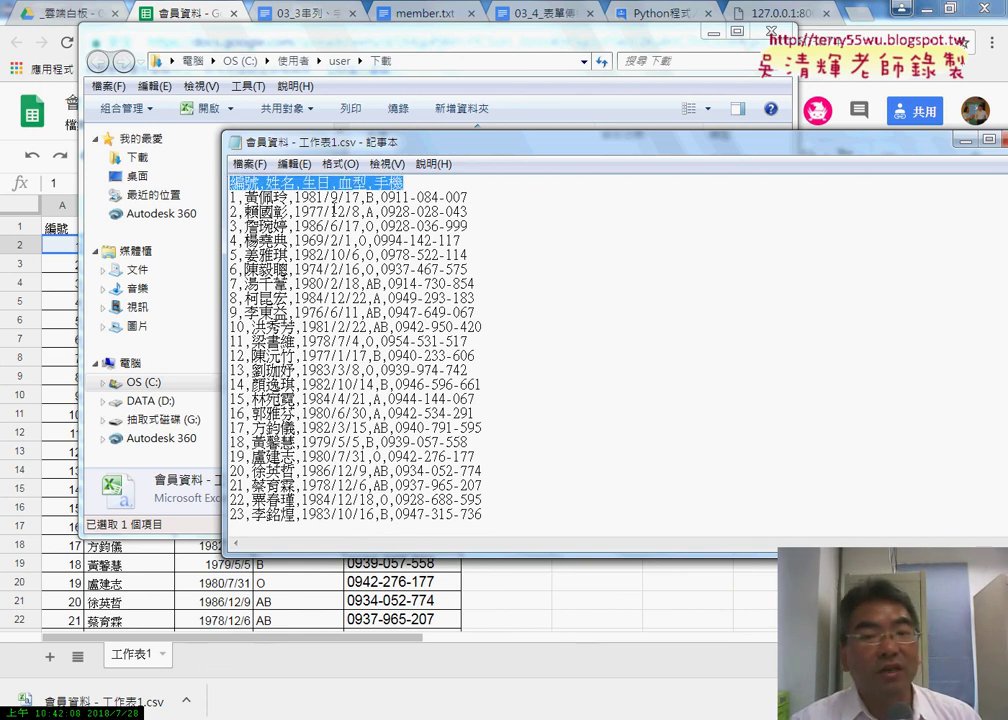
left_click_drag(230, 212, 331, 212)
left_click_drag(468, 198, 230, 198)
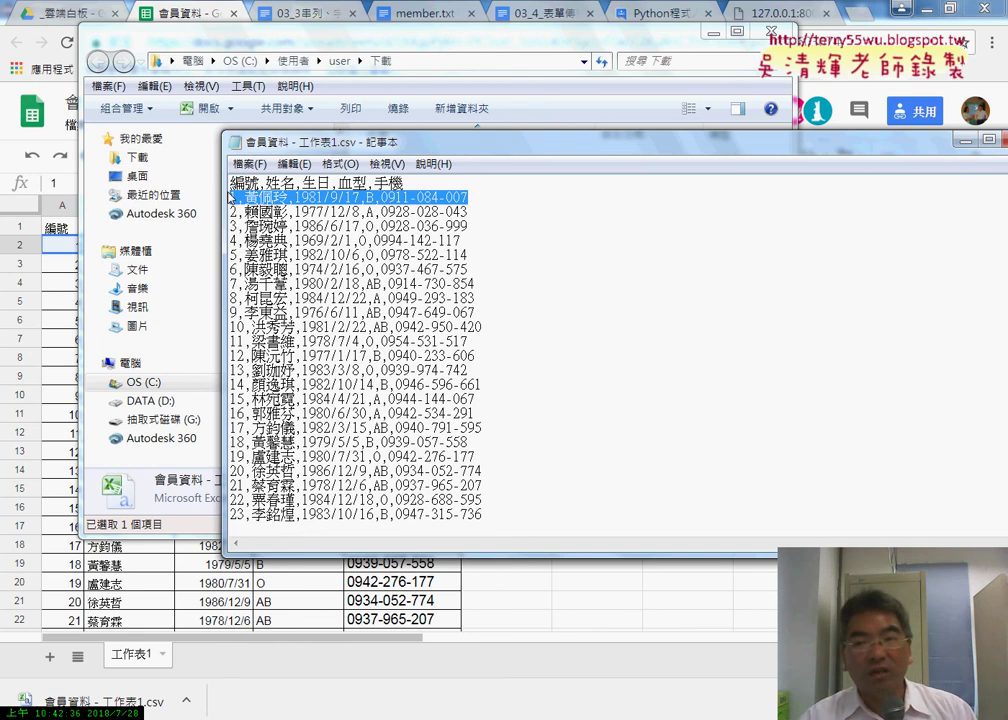
left_click(770, 134)
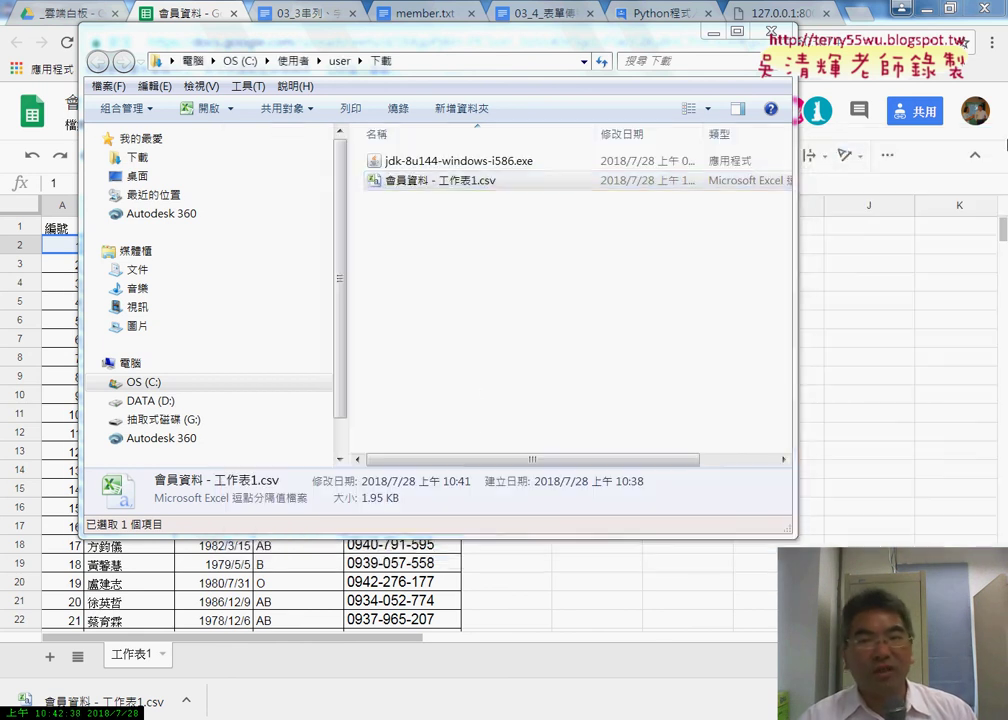
left_click(711, 33)
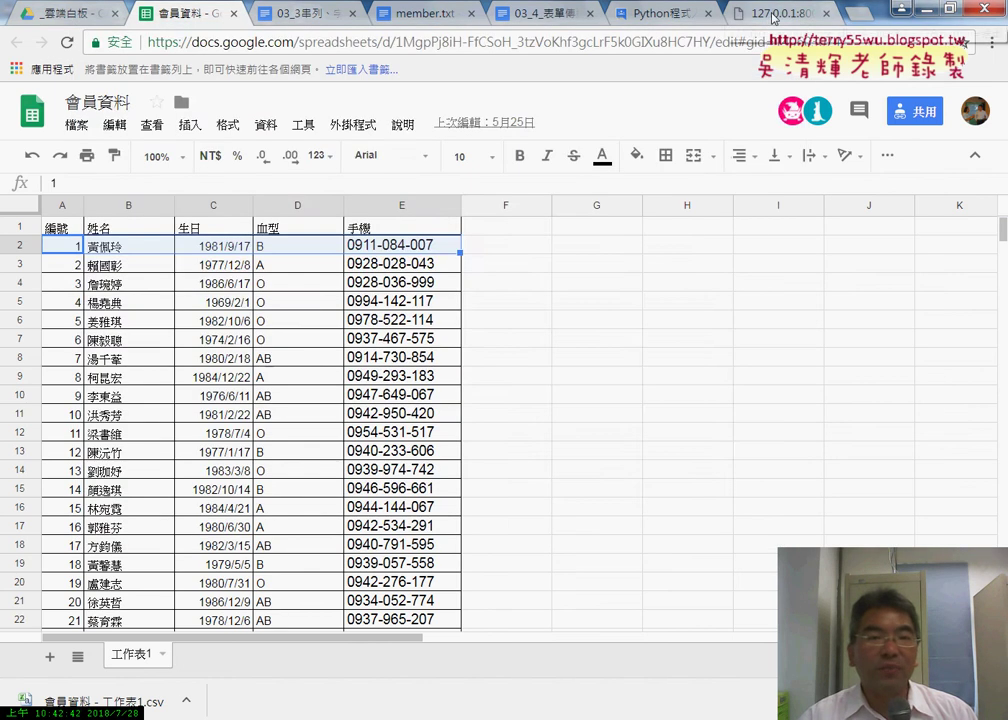
left_click(773, 15)
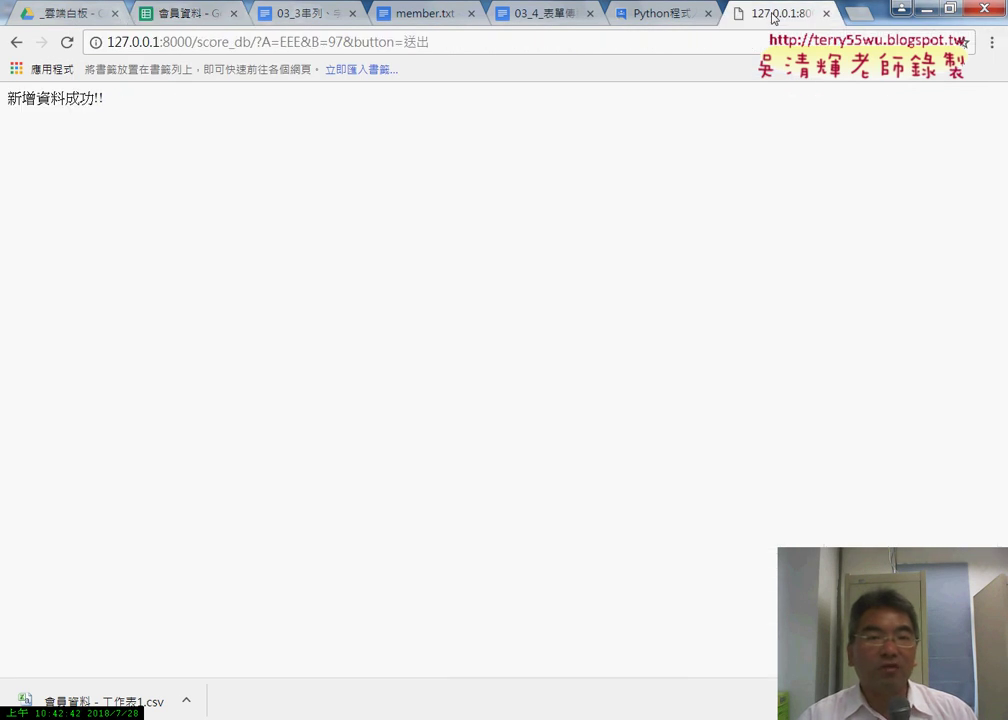
left_click(17, 42)
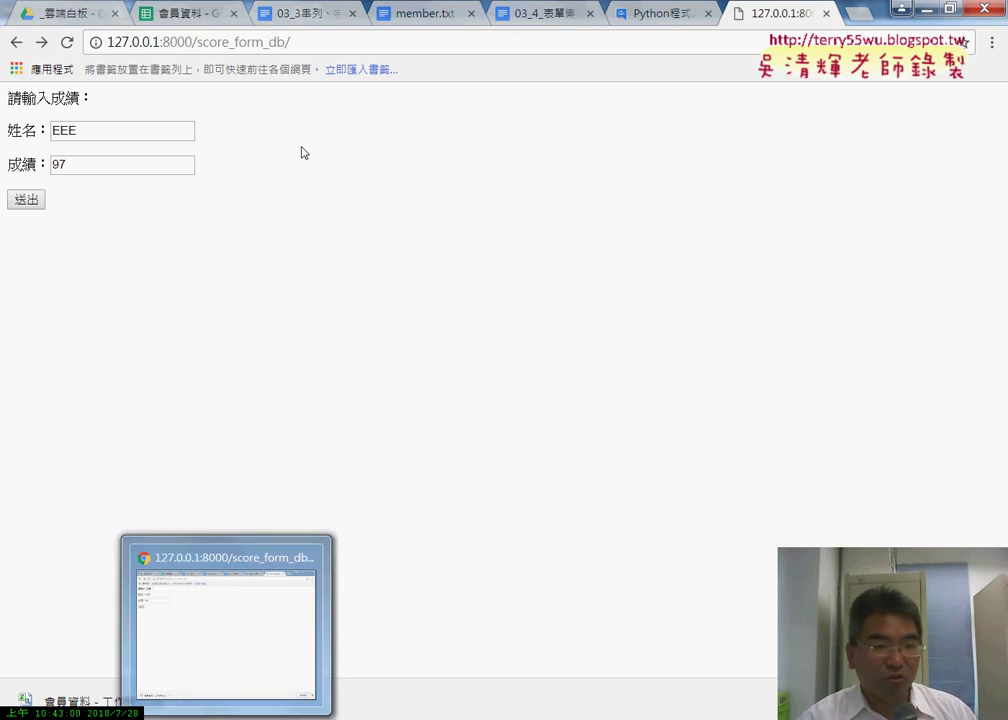
left_click(16, 43)
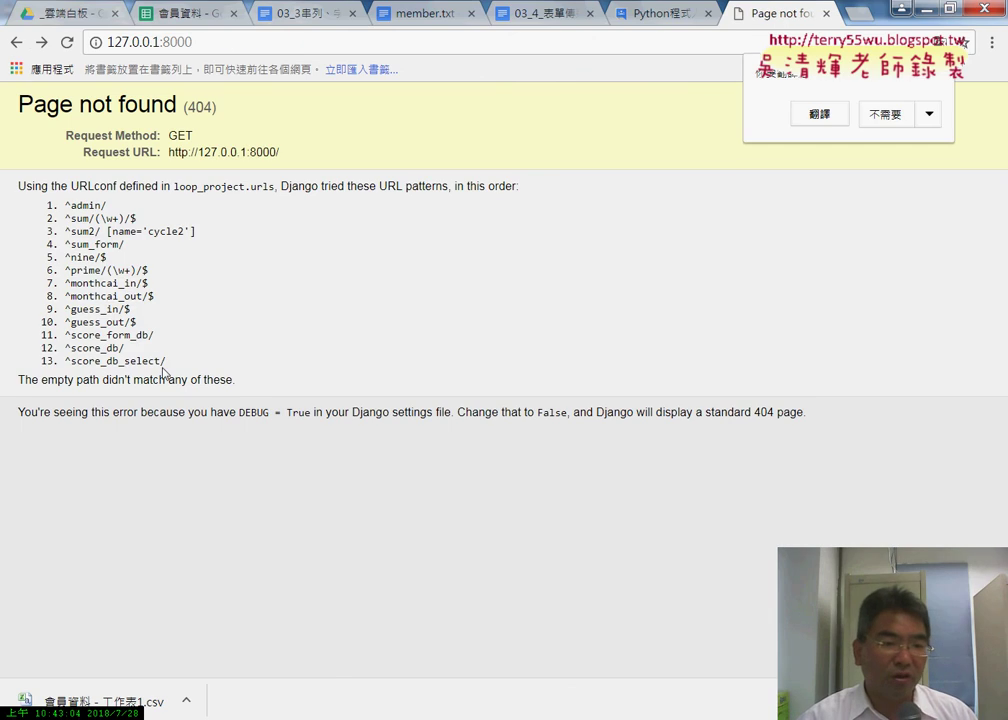
Step: Copy score_db_select from the 404 list and load 127.0.0.1:8000/score_db_select
left_click_drag(163, 361, 70, 361)
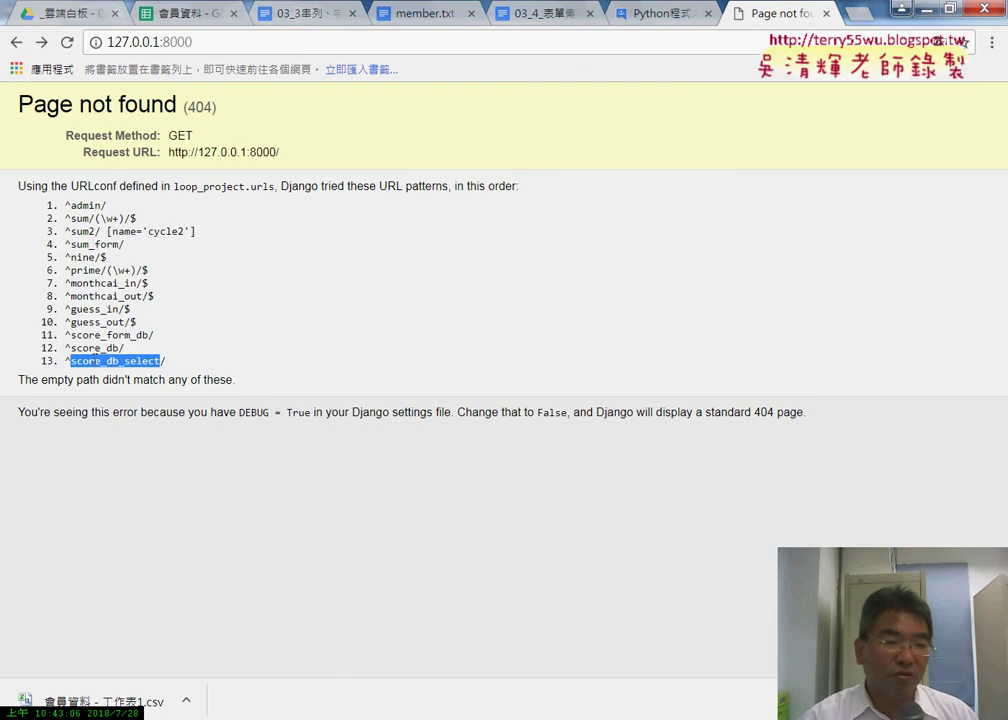
right_click(96, 361)
left_click(134, 373)
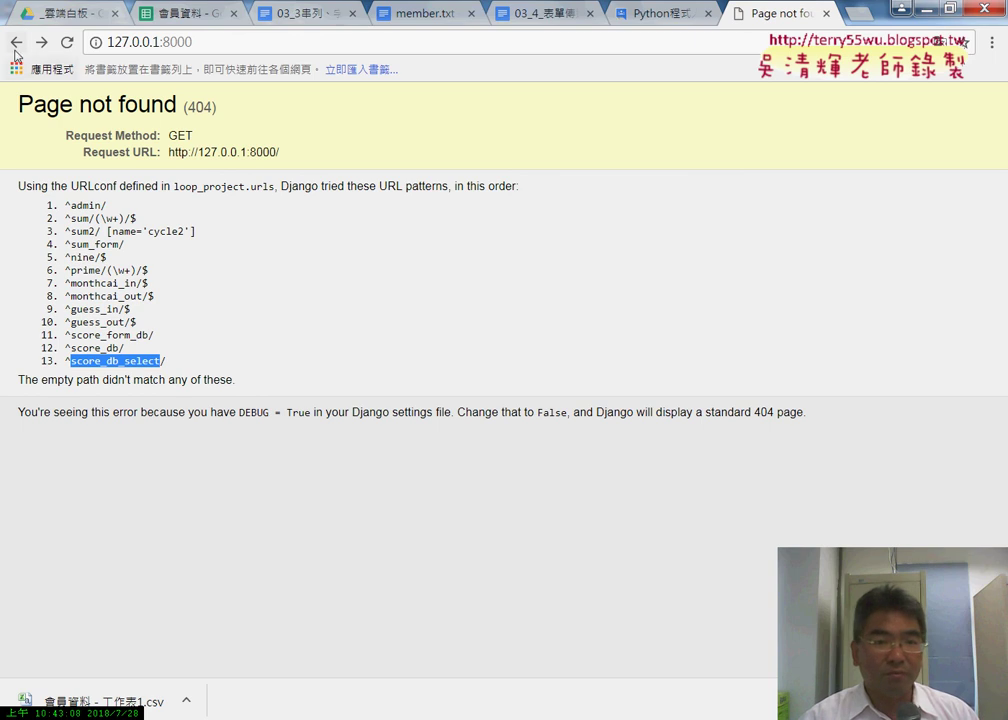
left_click(304, 45)
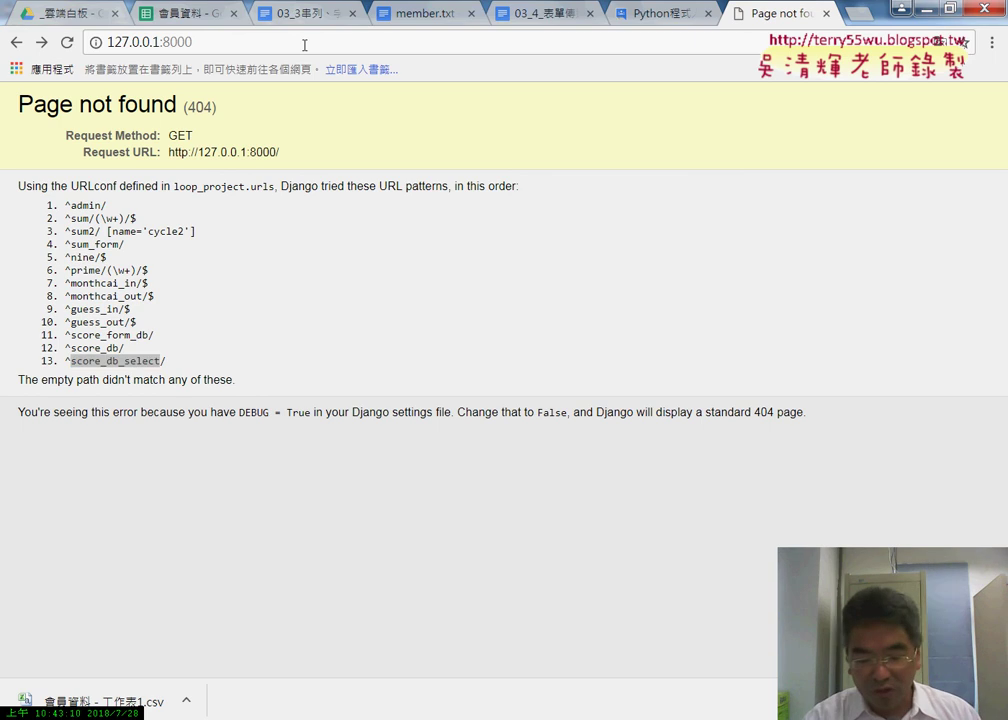
type("/")
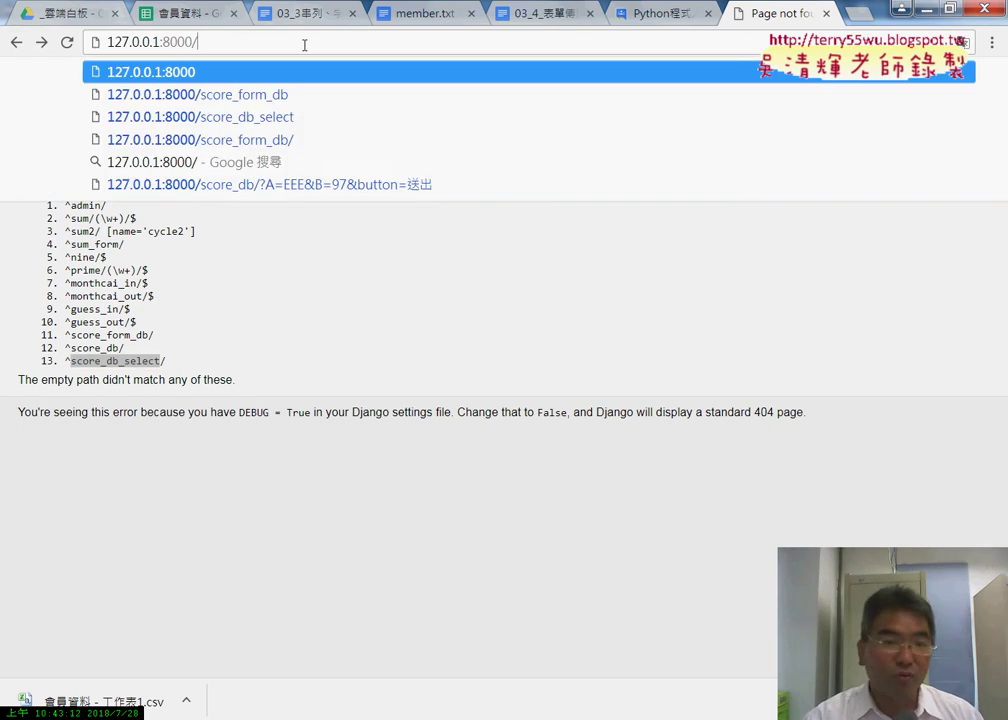
key("ctrl+v")
left_click_drag(304, 42, 197, 42)
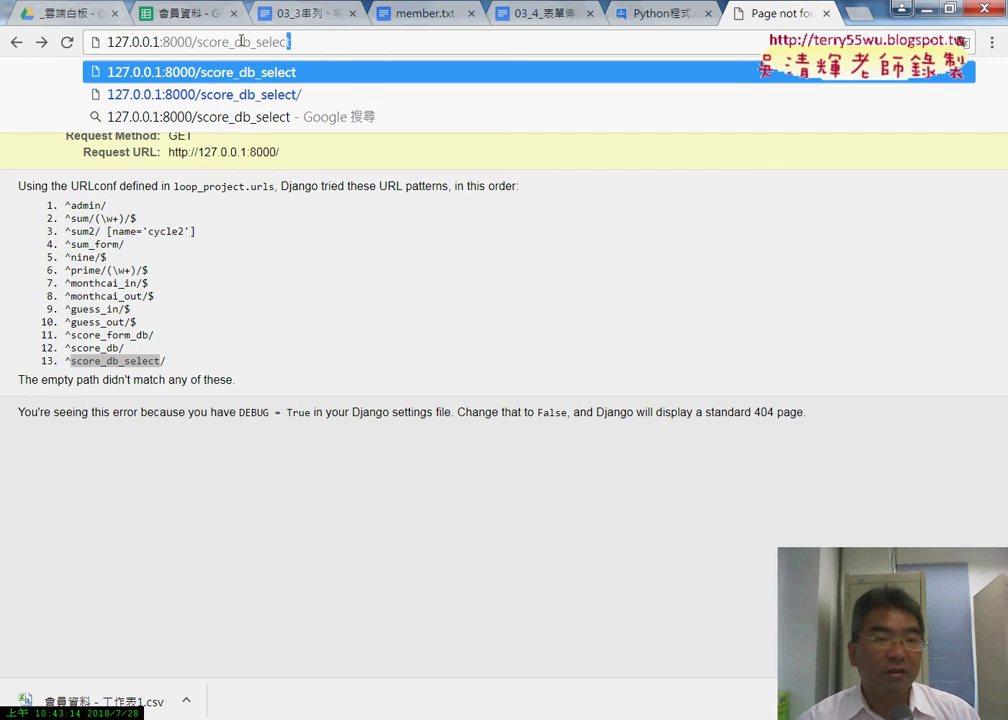
key("Return")
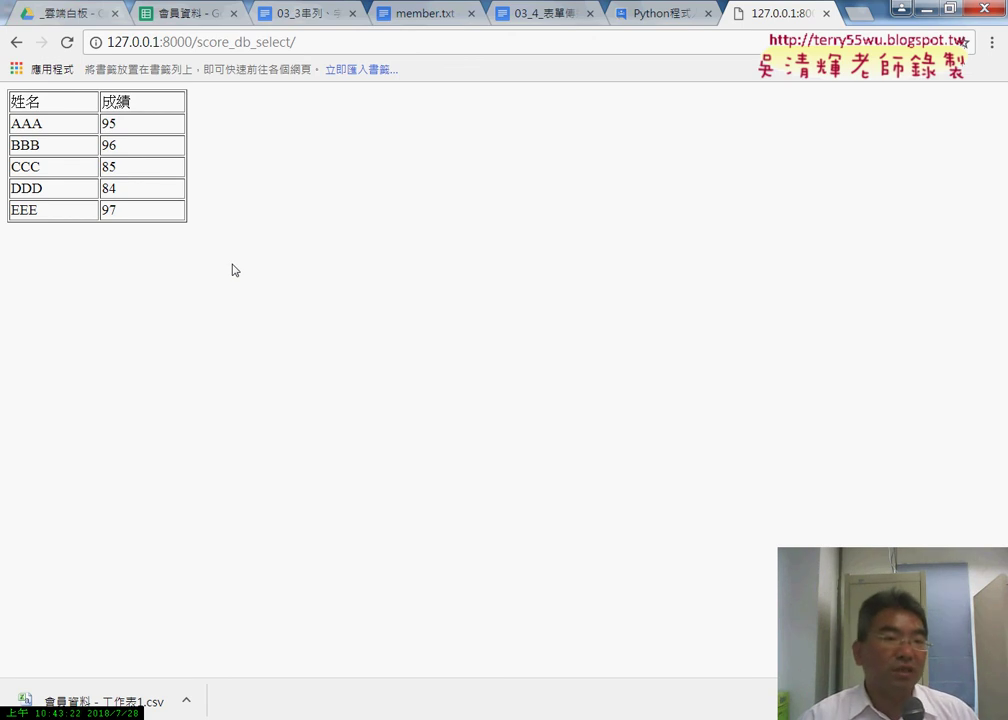
Step: Check the listed names and scores against the Eclipse server log, then return to the 03_3 Docs tab
double_click(16, 104)
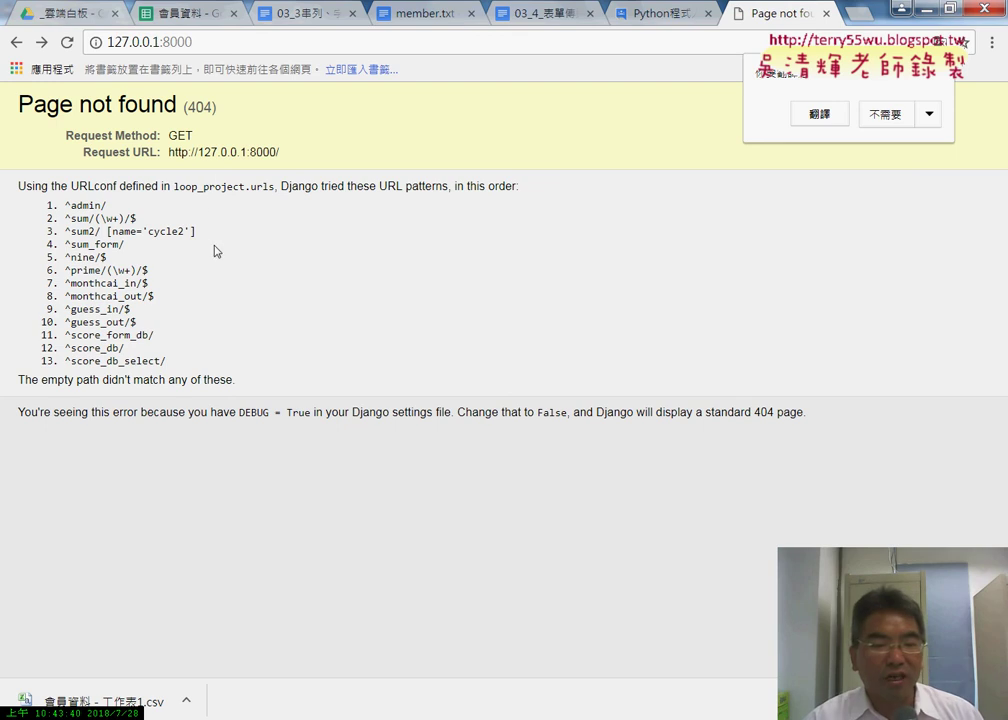
left_click(316, 712)
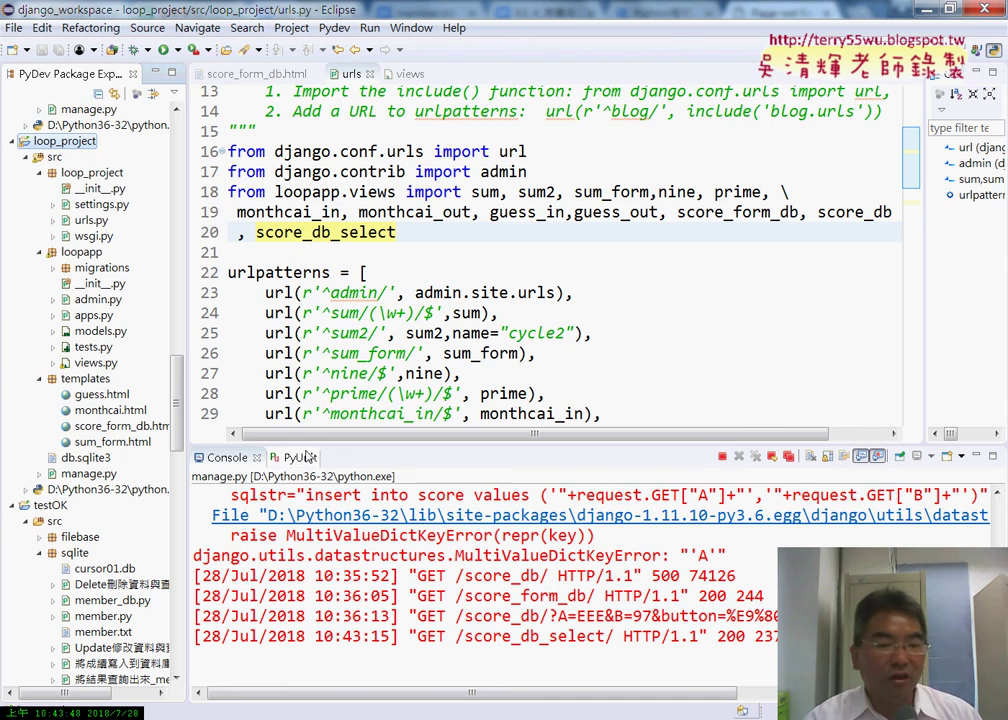
left_click(254, 716)
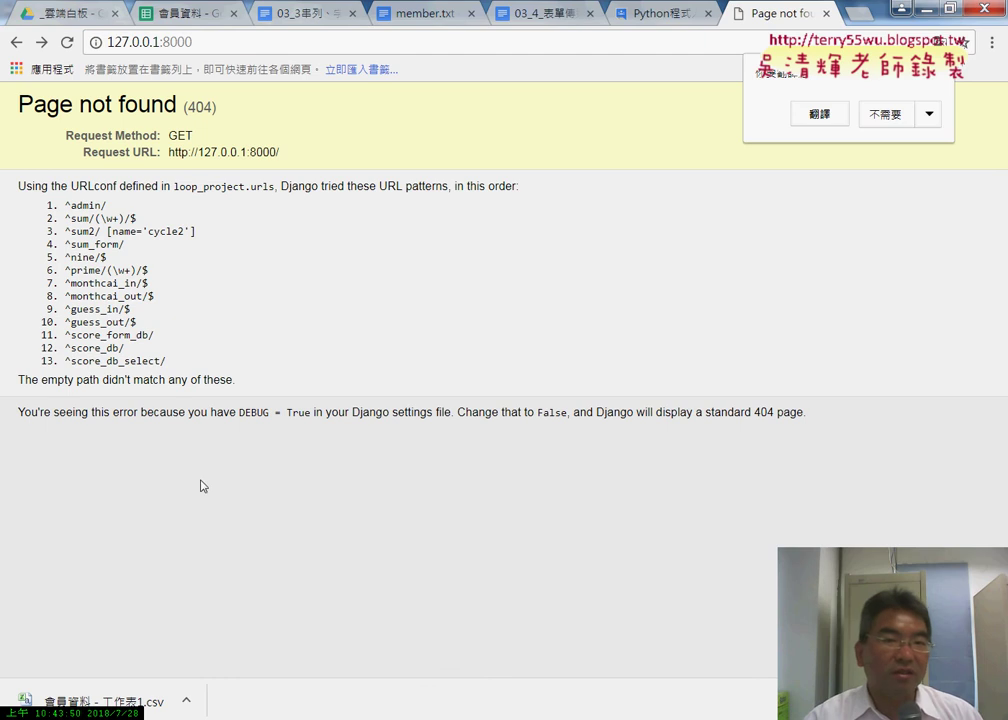
left_click(302, 14)
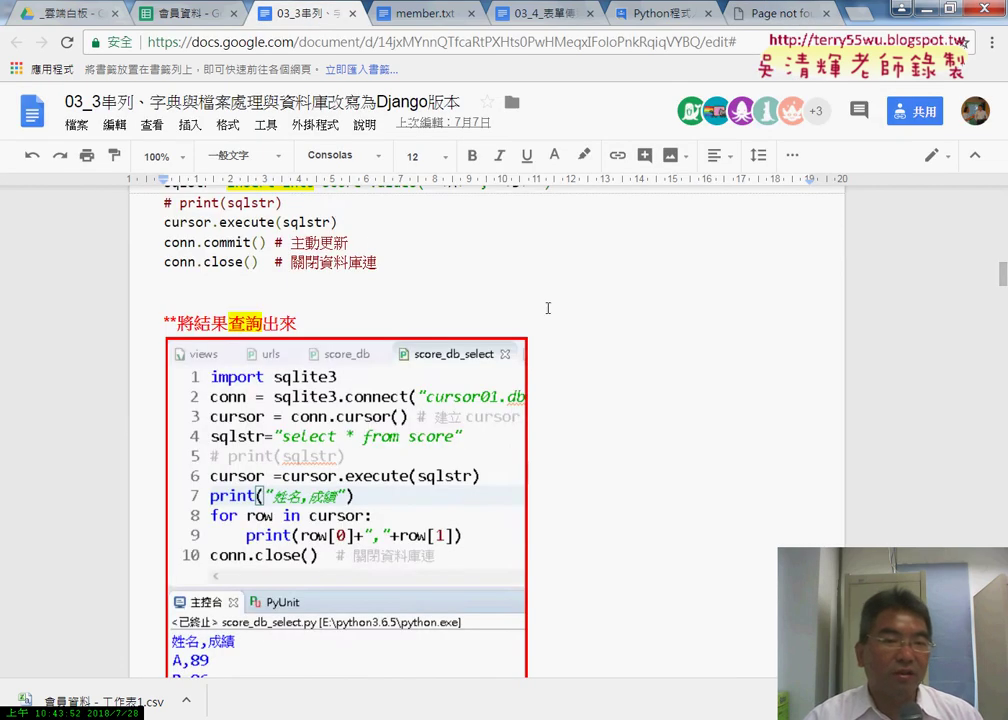
Step: Scroll the tutorial to the urls section and highlight the url(r'^score_file/') line
scroll(550, 310, "up", 1)
scroll(570, 325, "up", 2)
scroll(576, 333, "up", 3)
scroll(610, 332, "up", 3)
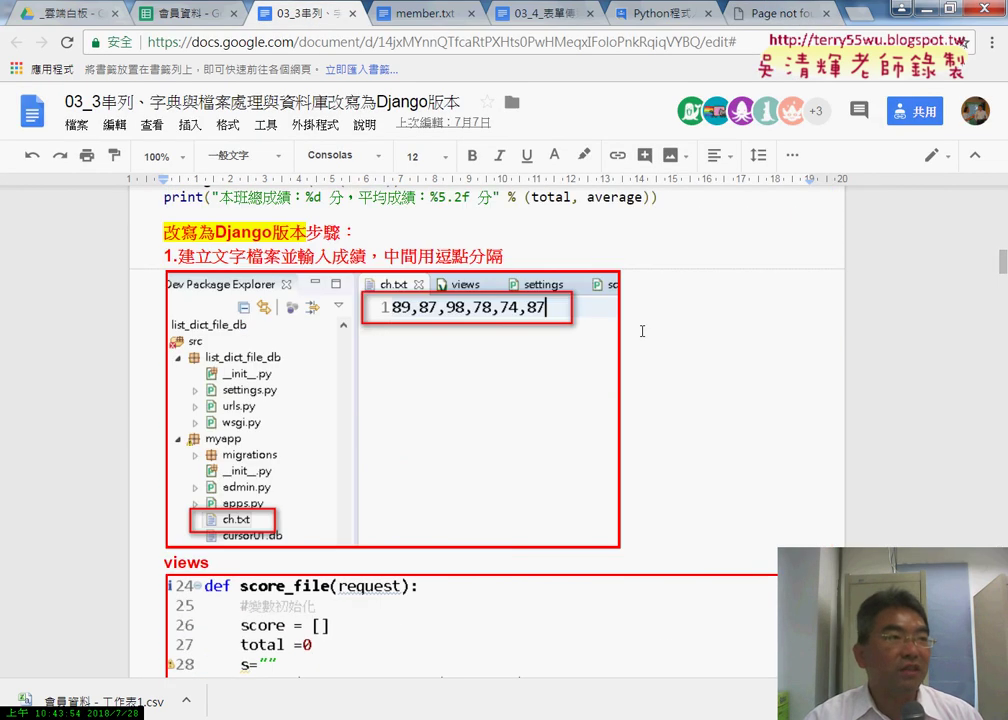
scroll(642, 331, "up", 3)
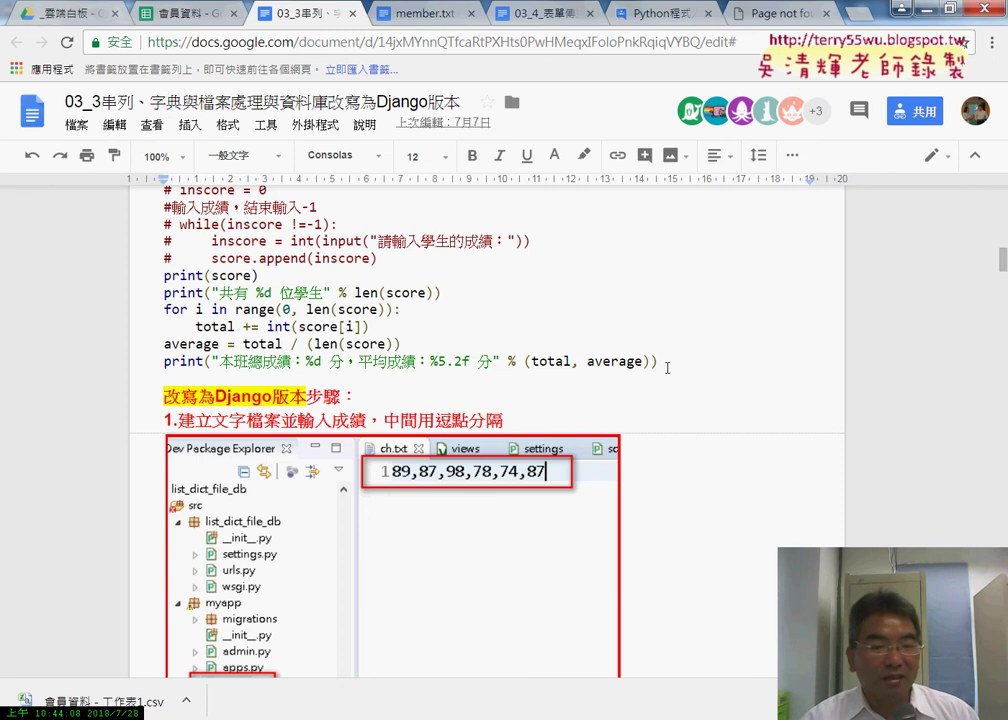
scroll(668, 367, "down", 5)
scroll(668, 367, "down", 5)
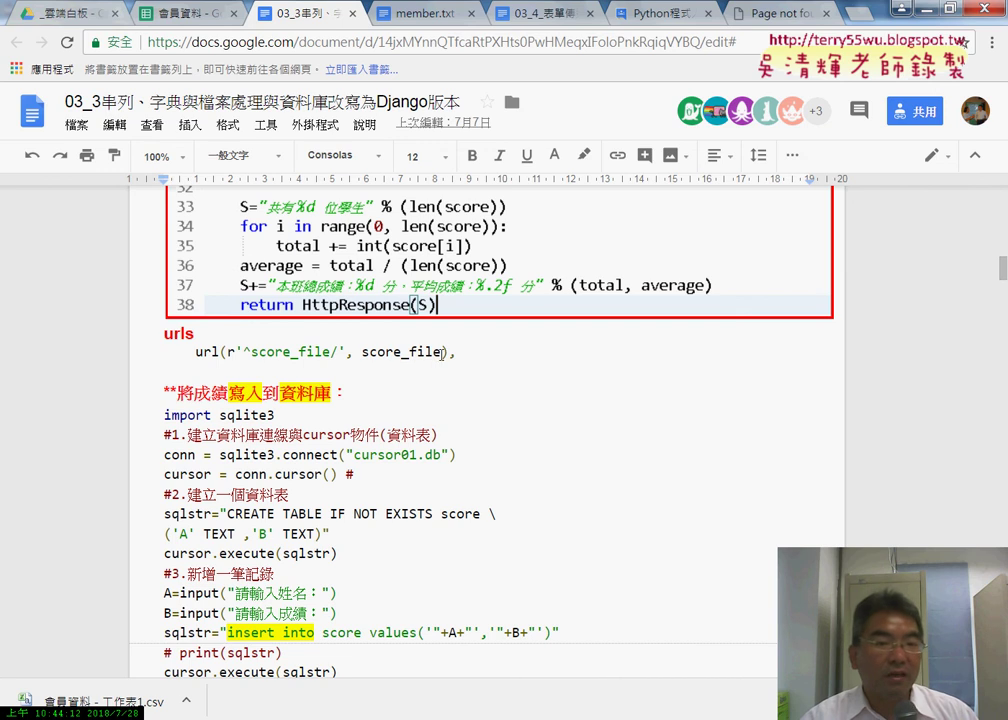
left_click_drag(456, 352, 198, 351)
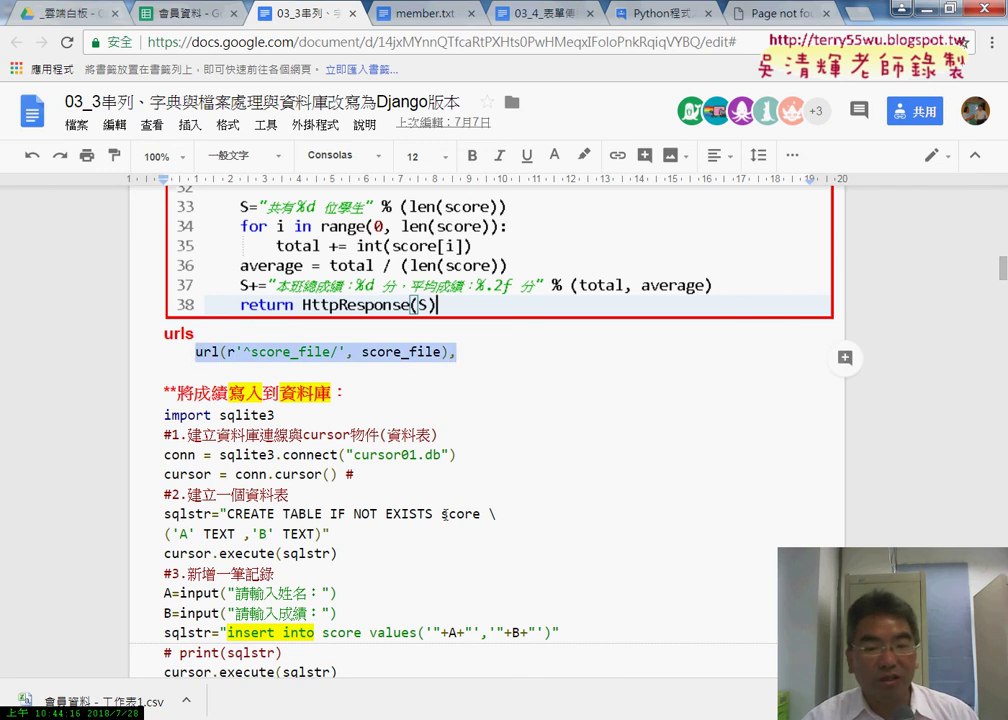
scroll(446, 514, "down", 3)
Step: Switch to Eclipse and highlight the score_form_db pattern, then point out score_db_select in urls.py
key("alt+Tab")
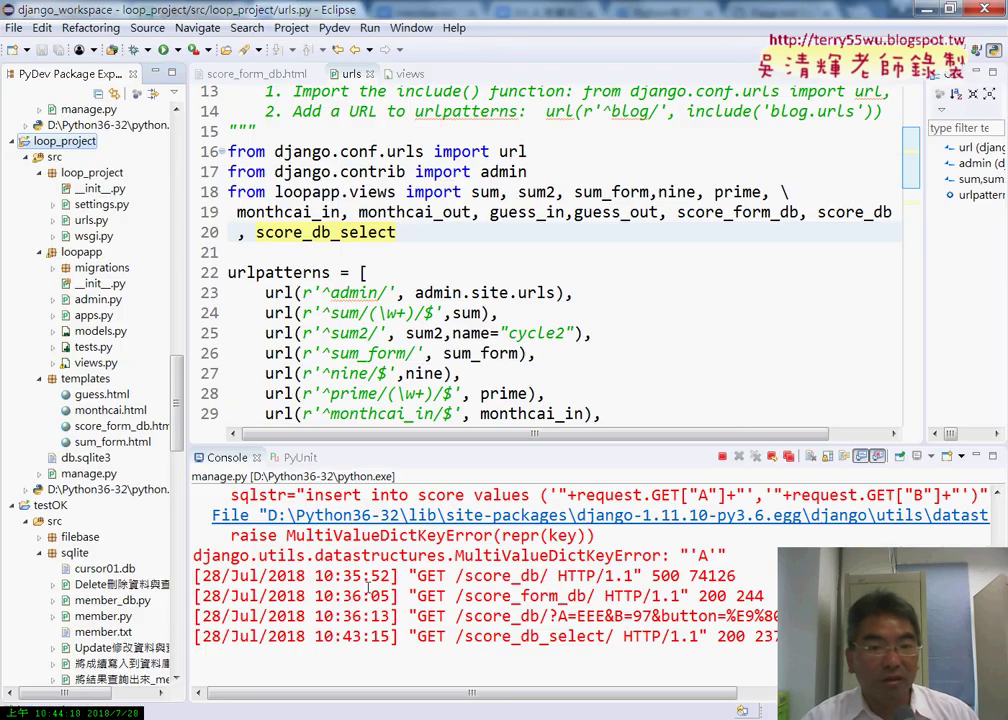
scroll(379, 247, "down", 2)
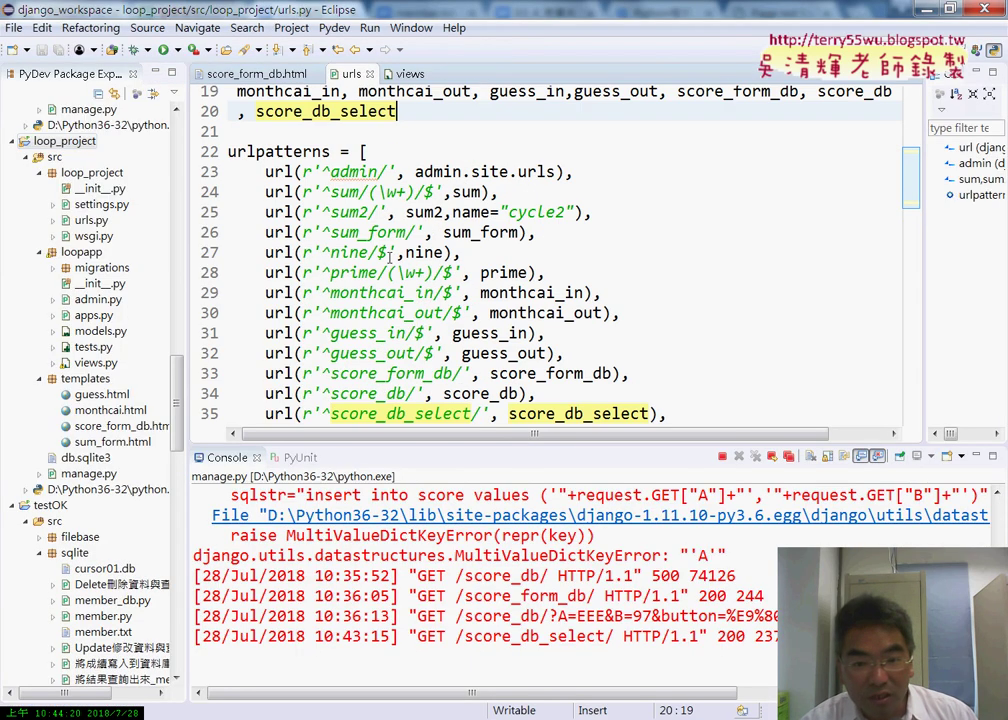
left_click_drag(632, 373, 203, 375)
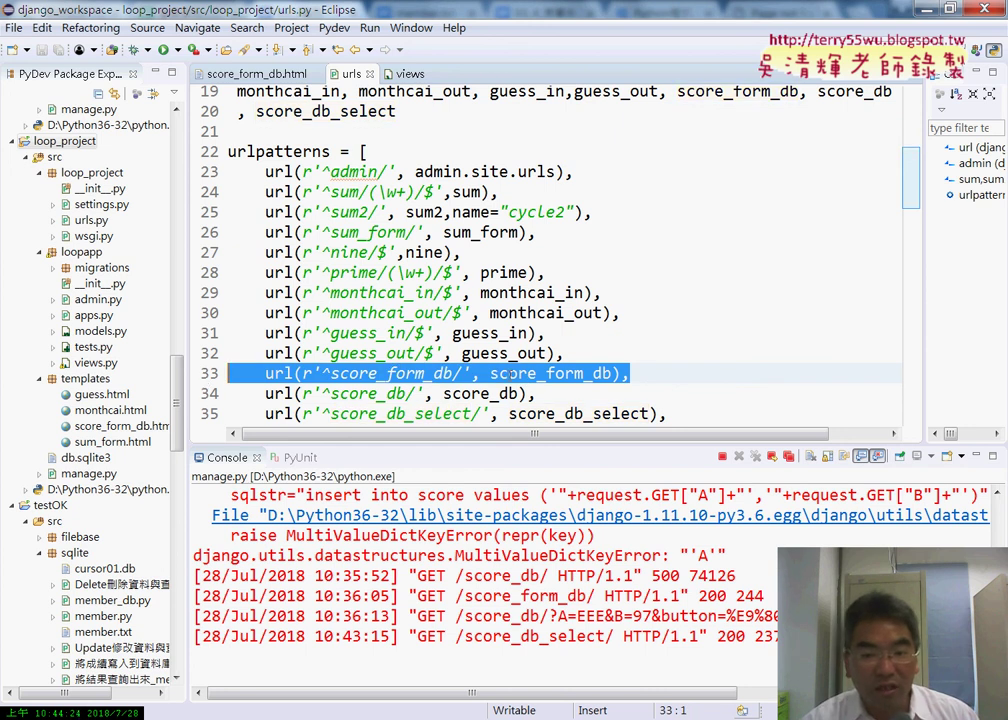
left_click(497, 393)
left_click(511, 413)
Step: Highlight the guess_out view reference in urlpatterns, then bring up views.py in the editor
scroll(511, 413, "down", 1)
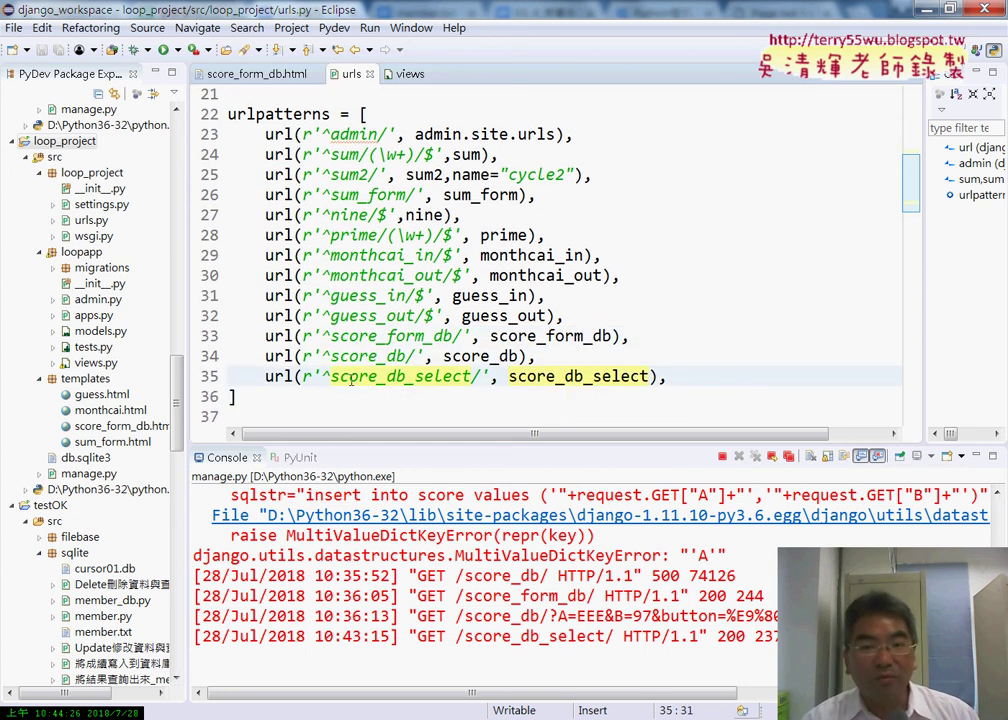
scroll(389, 376, "up", 2)
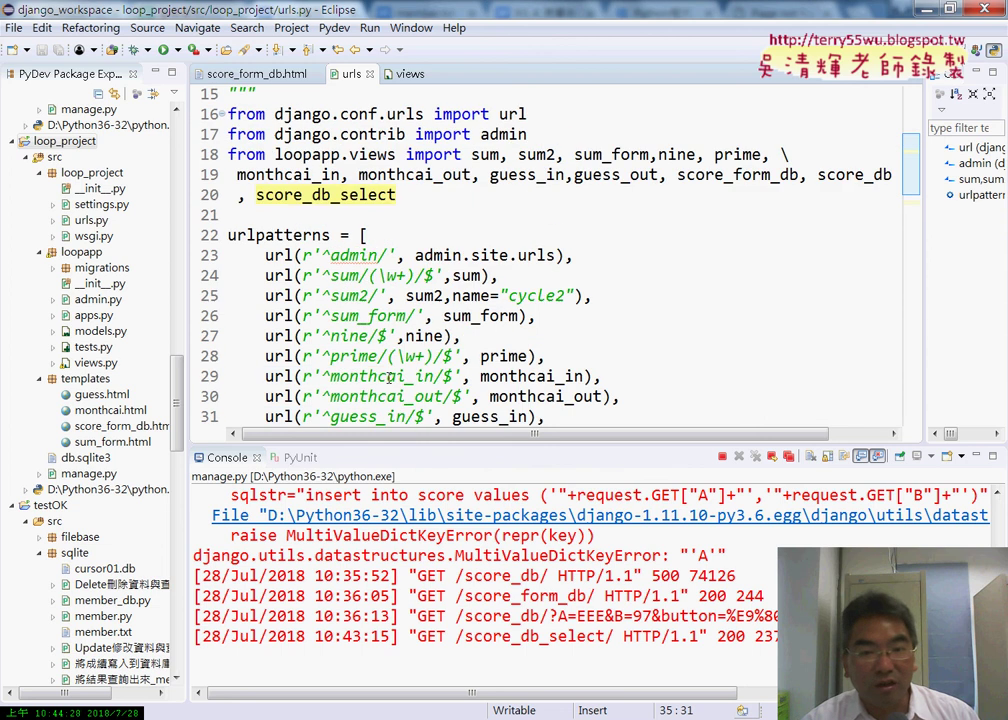
scroll(488, 378, "down", 1)
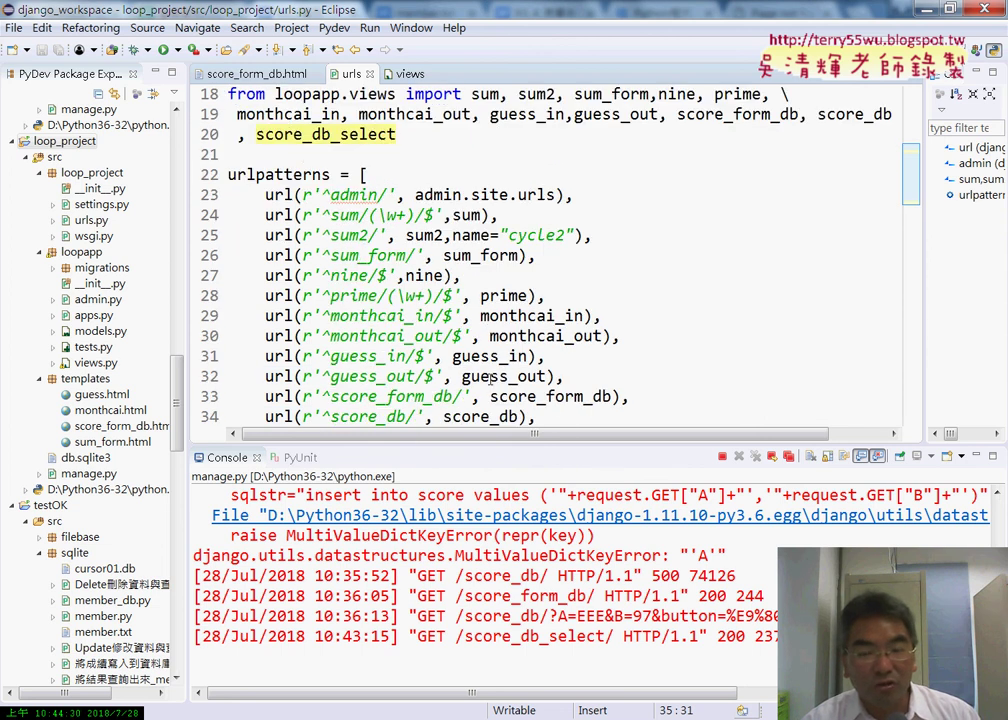
left_click_drag(547, 377, 444, 376)
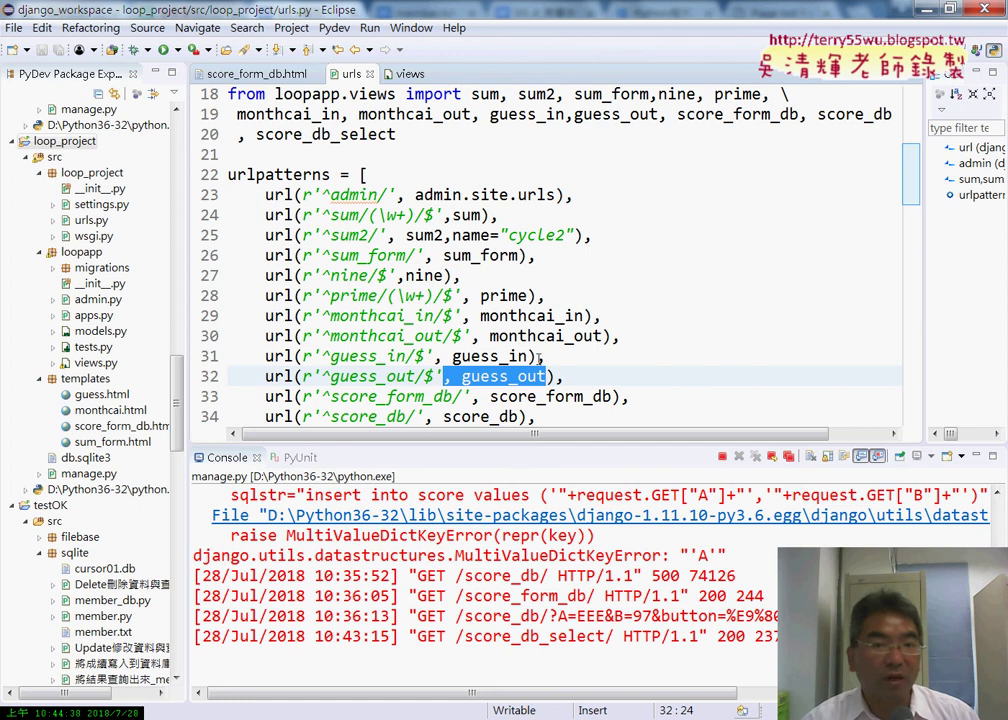
left_click(405, 74)
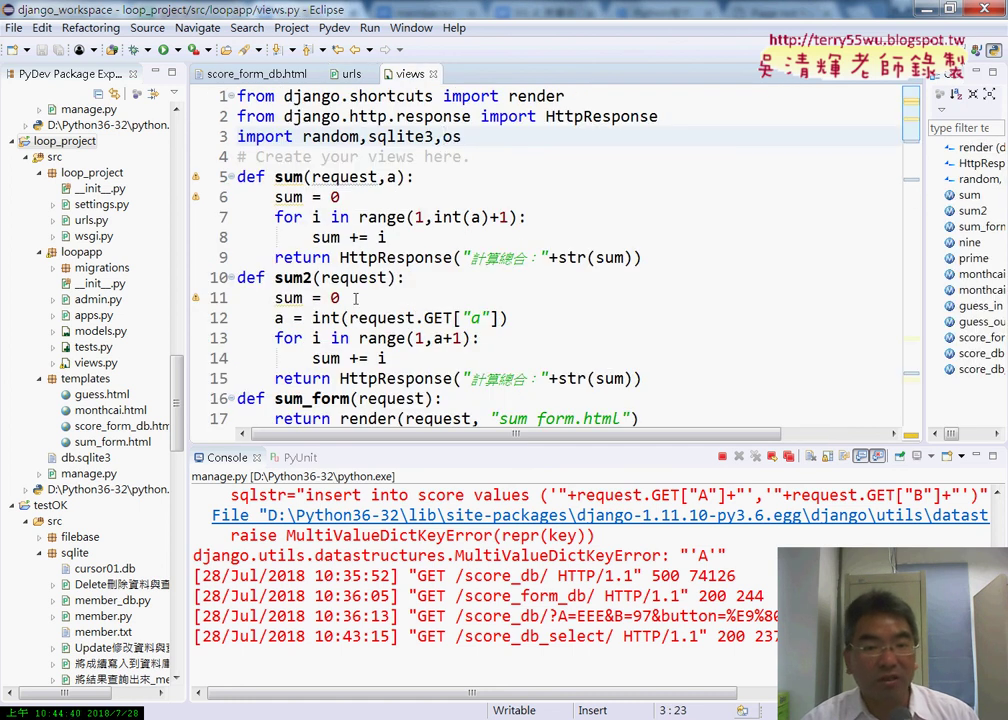
Step: Review the score_db_select view in views.py, highlighting its sqlite3 connect call
scroll(355, 298, "down", 4)
scroll(356, 305, "down", 3)
scroll(358, 320, "down", 8)
scroll(361, 340, "down", 7)
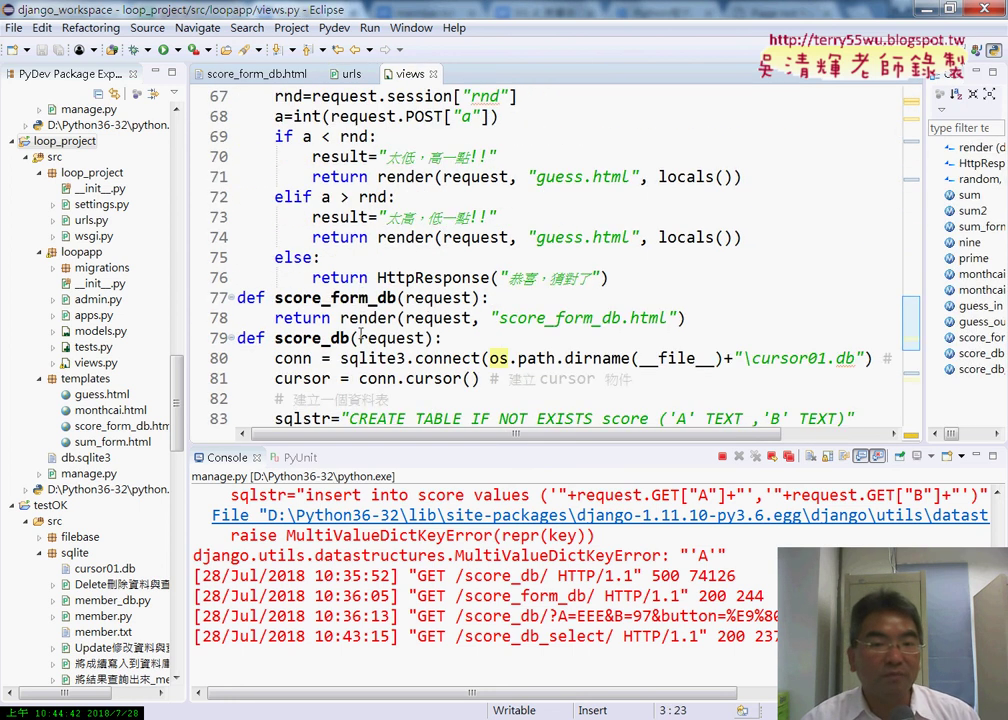
scroll(361, 340, "down", 7)
scroll(362, 336, "down", 1)
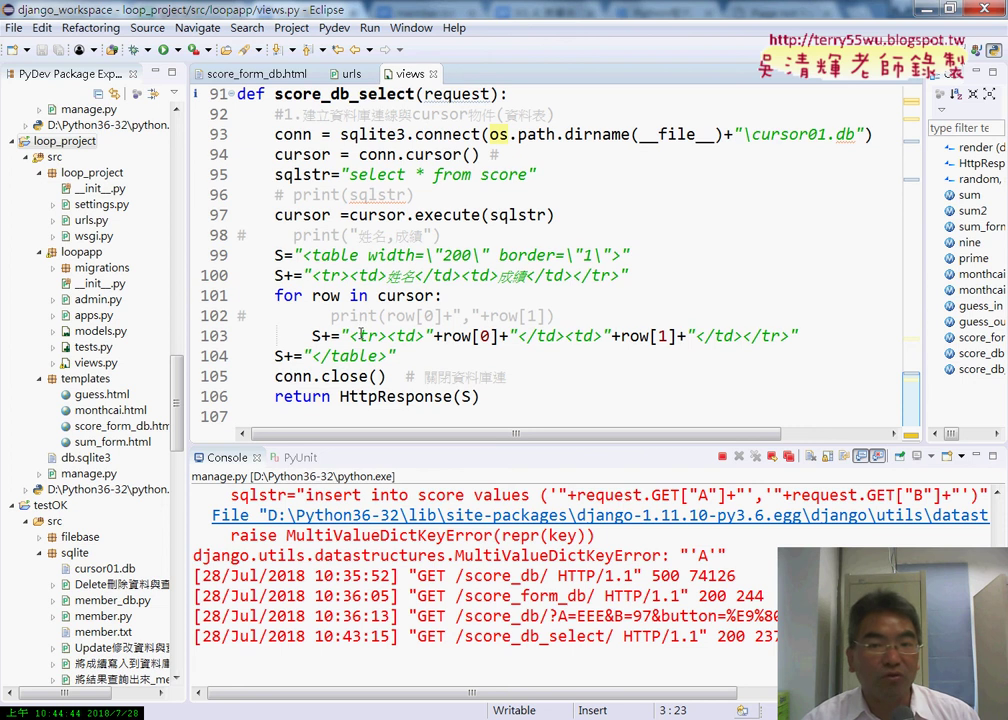
scroll(361, 336, "up", 2)
scroll(361, 336, "up", 2)
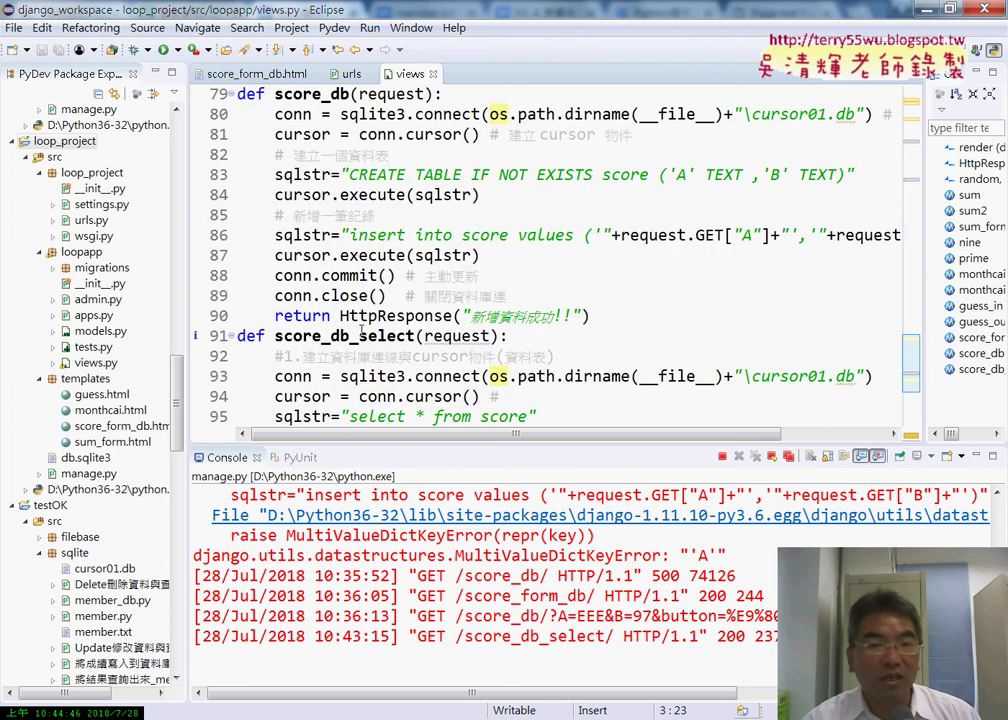
scroll(361, 336, "up", 1)
scroll(411, 278, "up", 2)
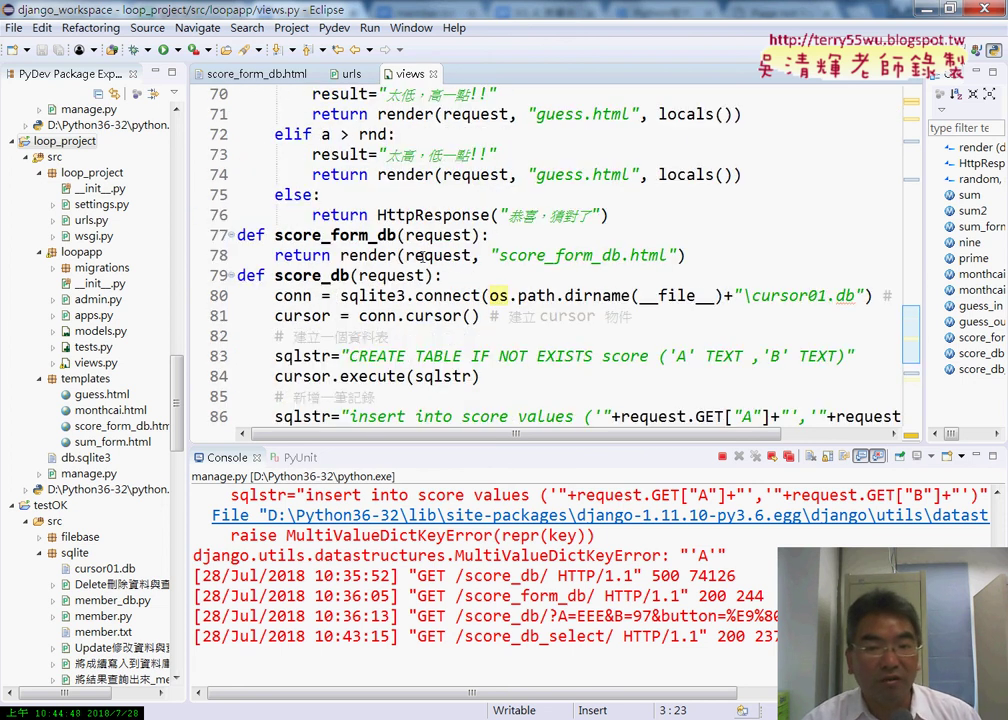
left_click_drag(340, 296, 414, 296)
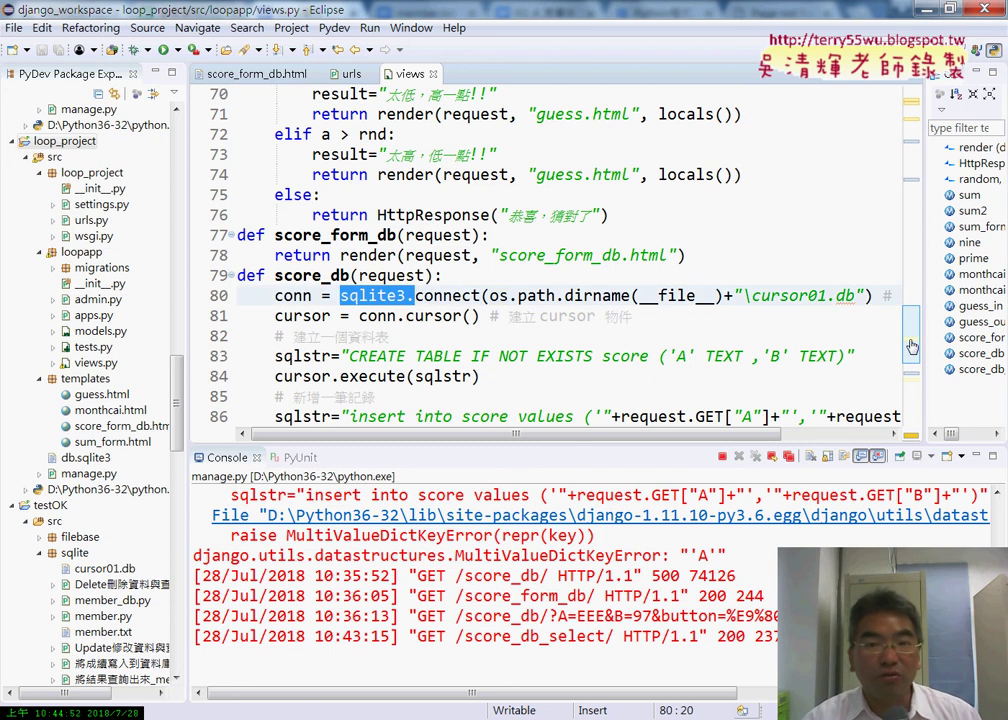
left_click_drag(912, 338, 909, 94)
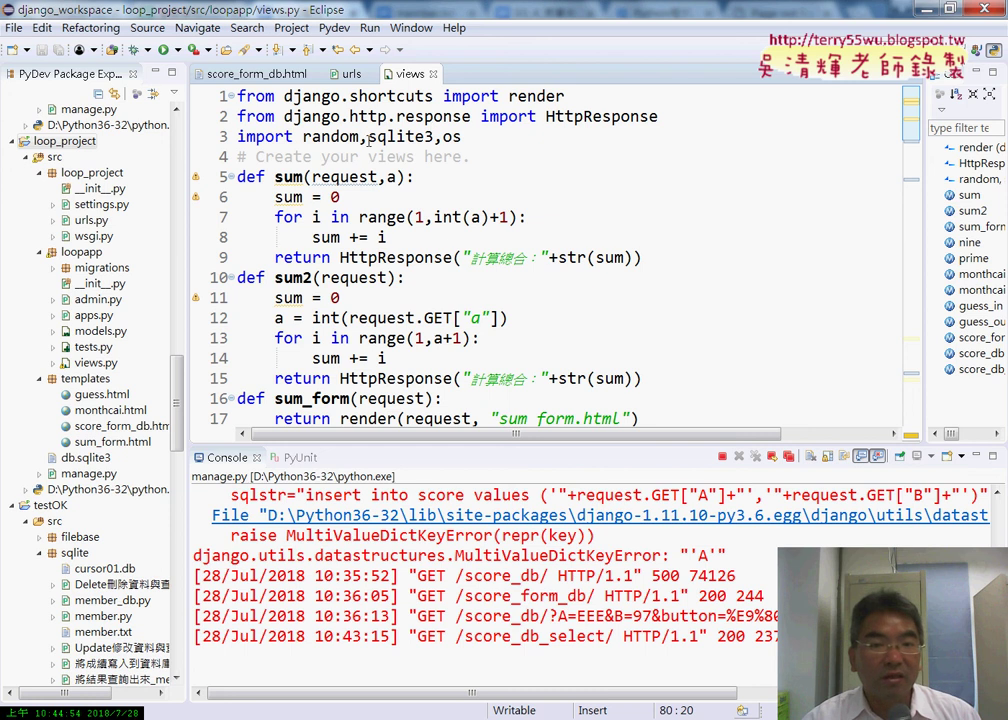
Step: Select the sqlite3 and os imports on line 3, then bring the Google Docs tutorial back to the front
left_click_drag(360, 137, 435, 137)
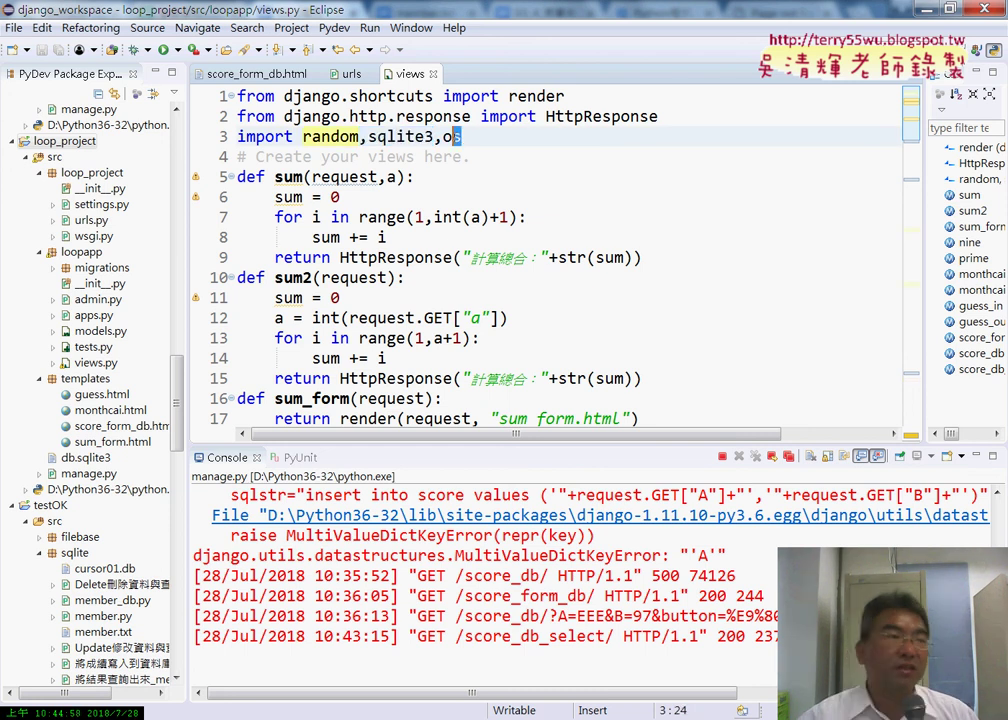
left_click_drag(465, 137, 434, 137)
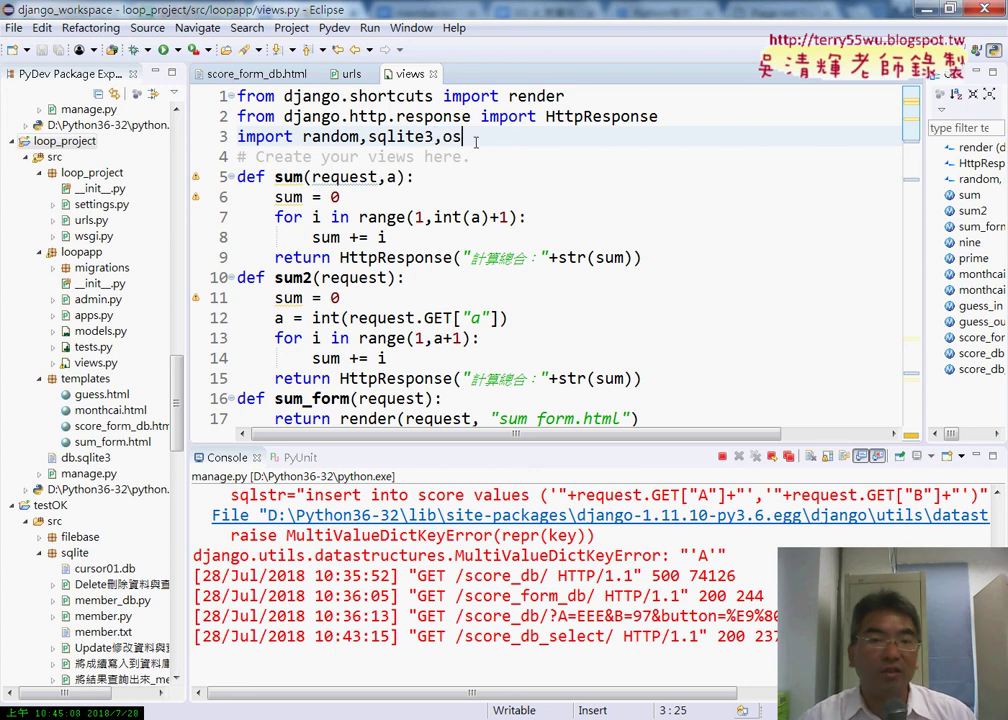
key("shift+Left")
key("shift+Left")
key("shift+Left")
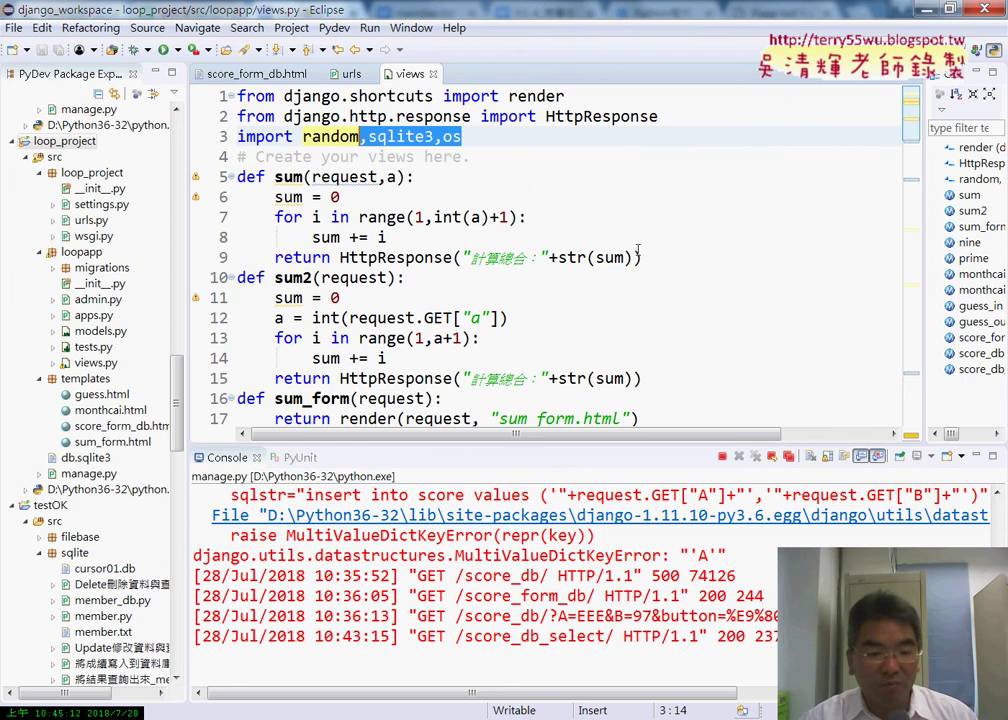
key("alt+Tab")
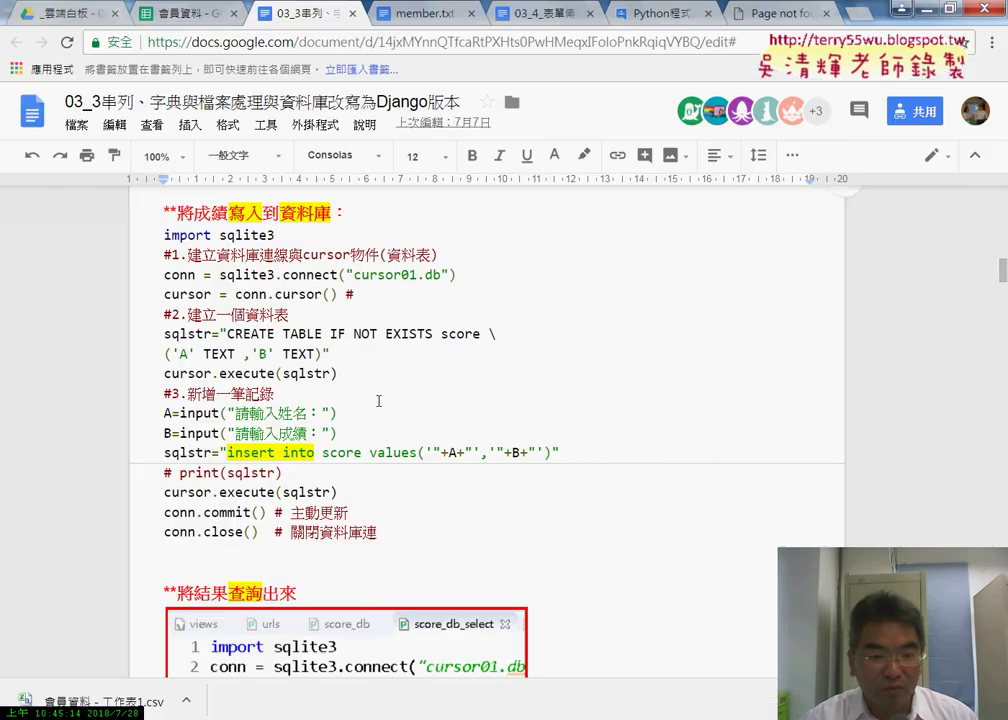
Step: Move past the select, delete, update and member.txt sections and highlight the 批次寫入 heading
scroll(553, 443, "down", 3)
scroll(590, 441, "down", 3)
scroll(628, 439, "down", 2)
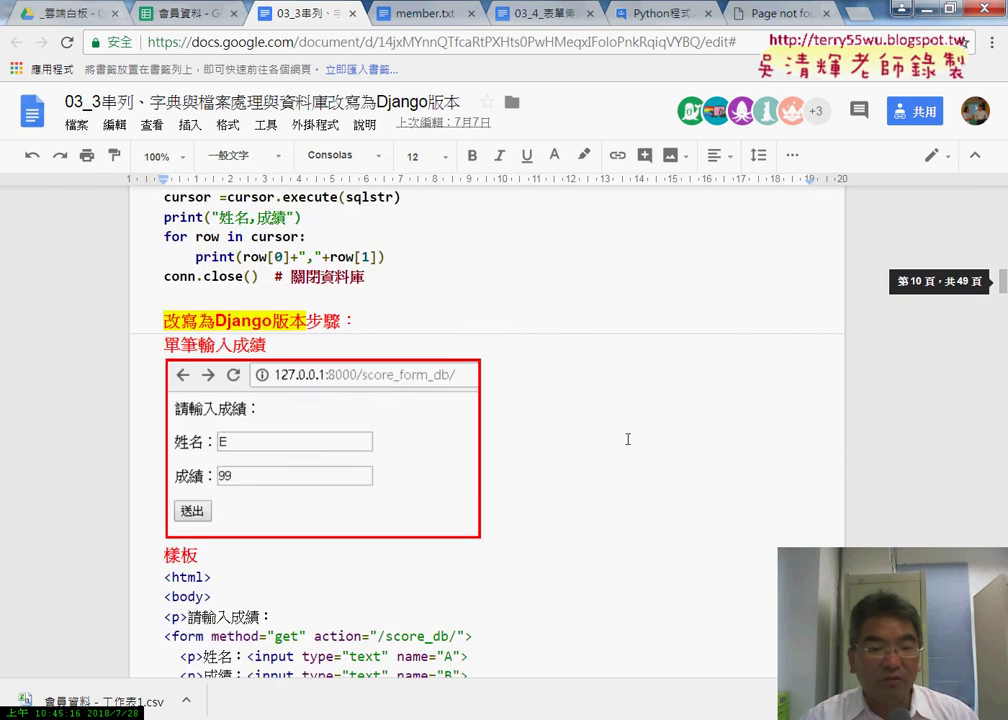
scroll(628, 440, "down", 3)
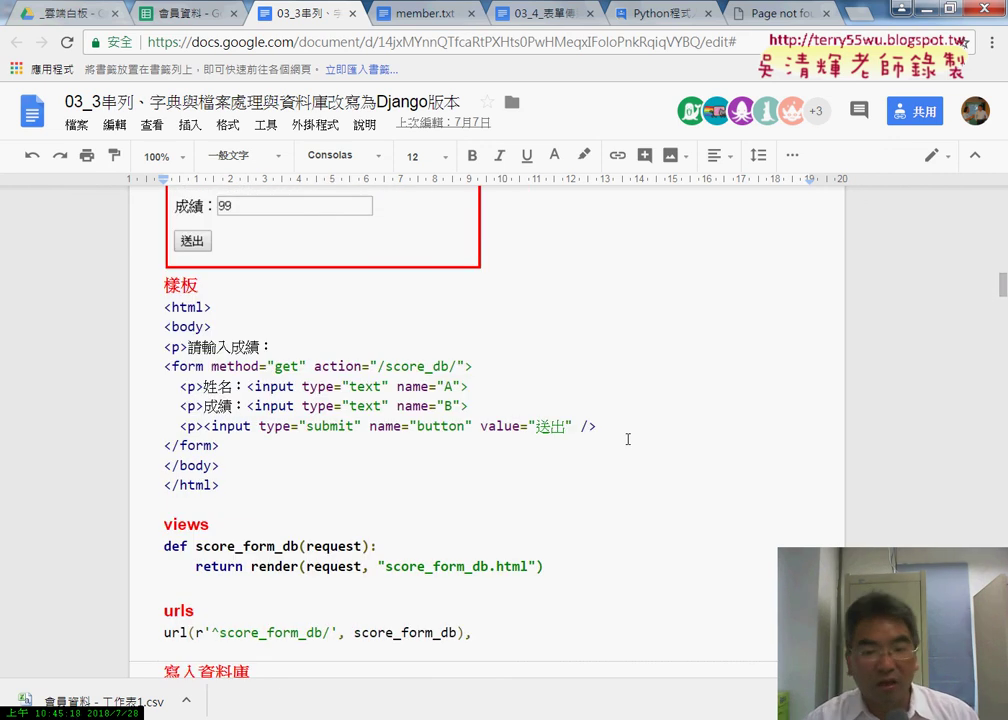
scroll(628, 439, "down", 2)
scroll(628, 439, "down", 2)
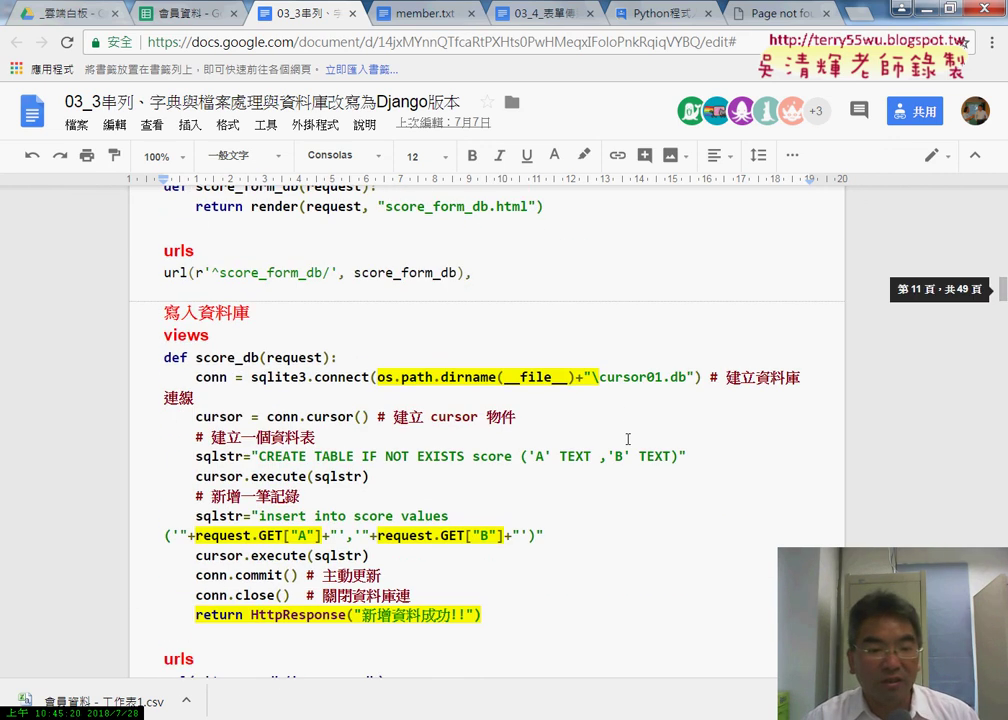
scroll(628, 439, "down", 4)
scroll(628, 439, "down", 3)
scroll(628, 439, "down", 2)
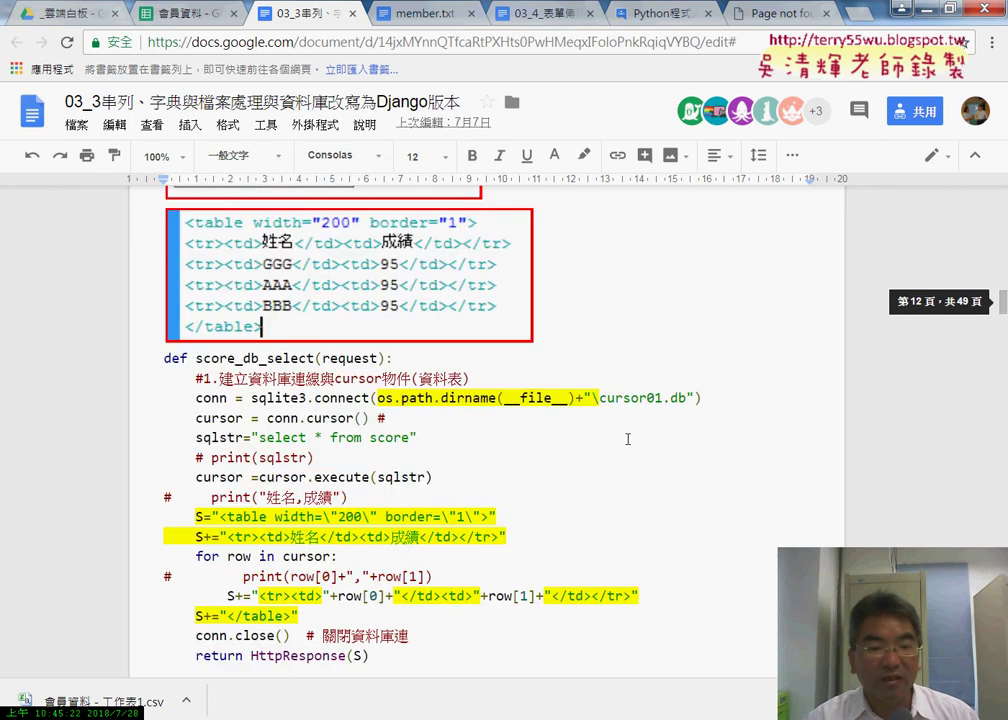
scroll(627, 439, "down", 5)
scroll(627, 440, "down", 5)
scroll(627, 441, "down", 2)
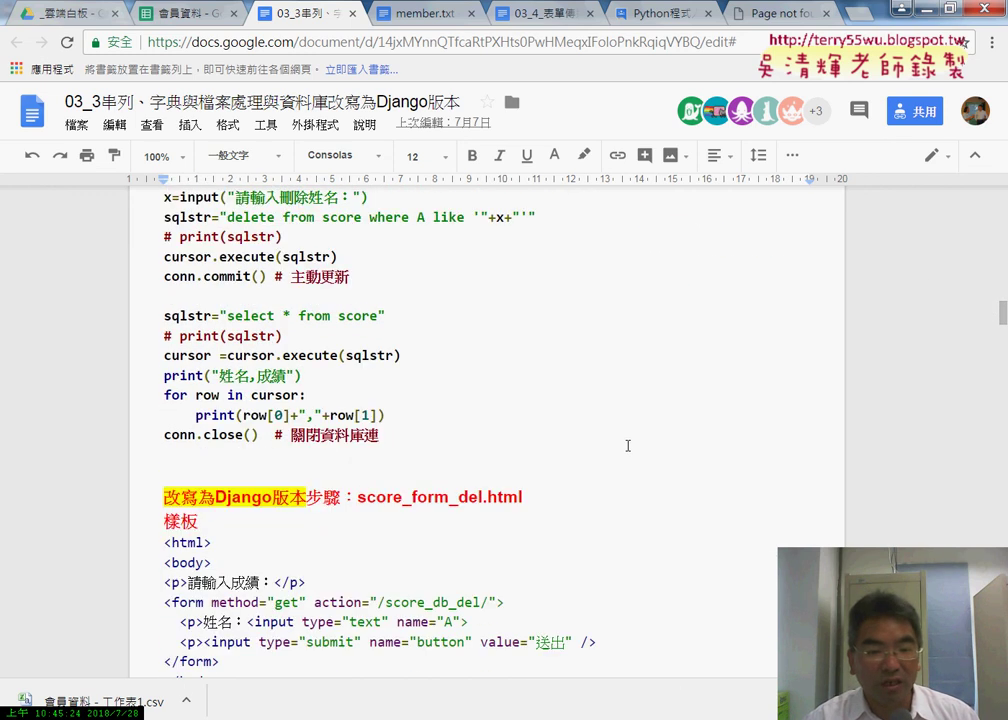
scroll(627, 442, "down", 4)
scroll(611, 452, "down", 2)
scroll(611, 452, "down", 3)
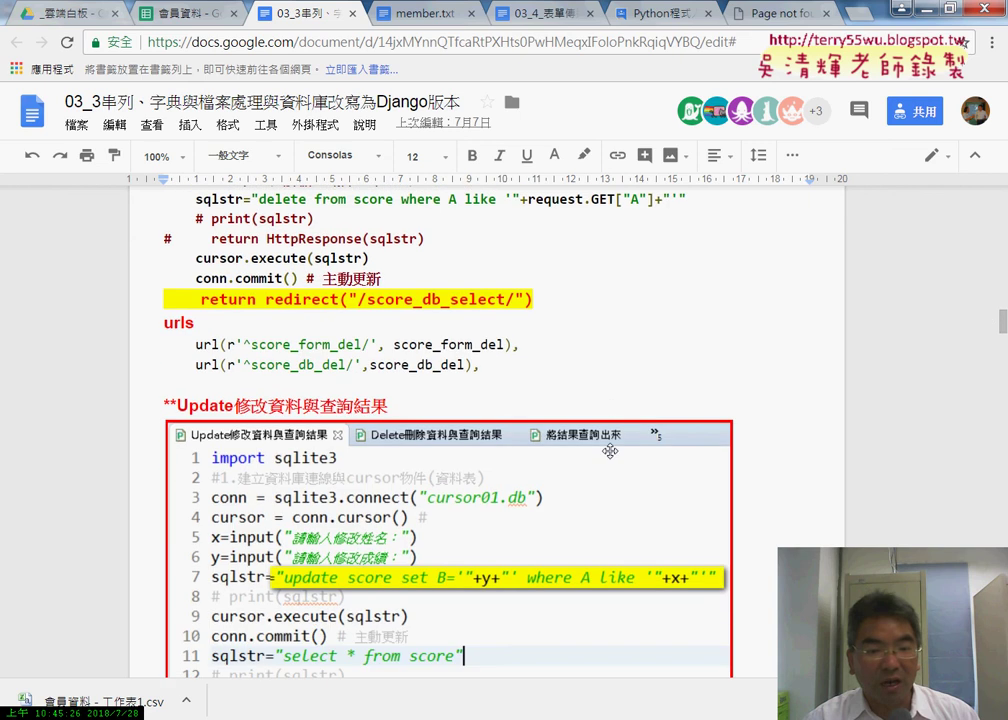
scroll(611, 452, "down", 2)
scroll(610, 451, "down", 3)
scroll(610, 451, "down", 1)
scroll(610, 451, "down", 2)
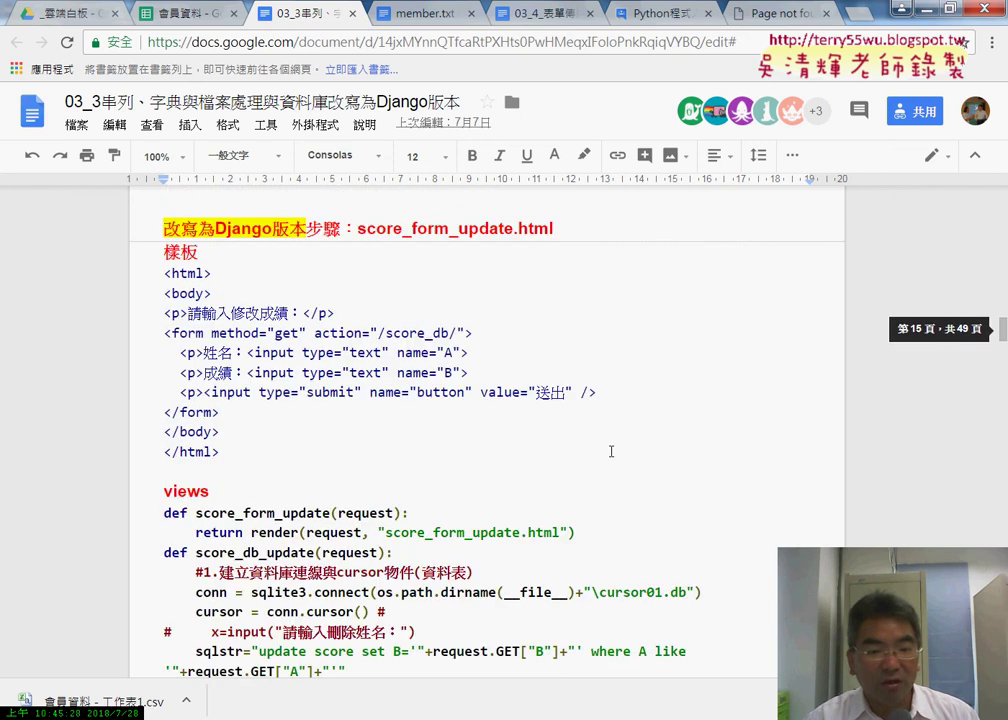
scroll(611, 452, "down", 2)
scroll(611, 452, "down", 3)
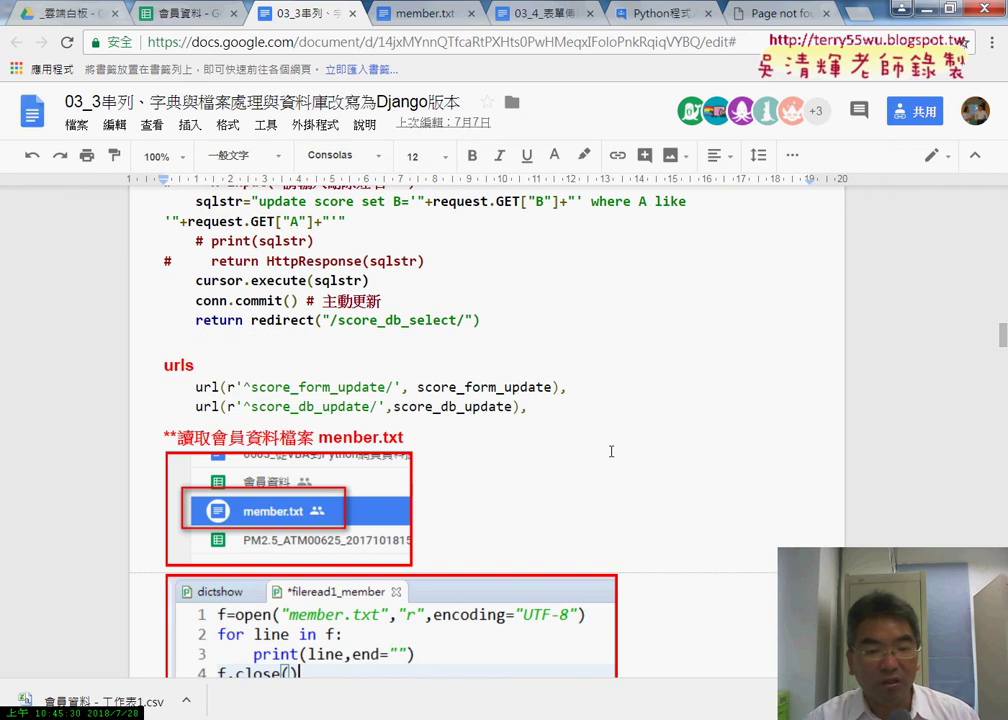
scroll(611, 452, "down", 1)
scroll(611, 452, "down", 1)
scroll(611, 452, "down", 2)
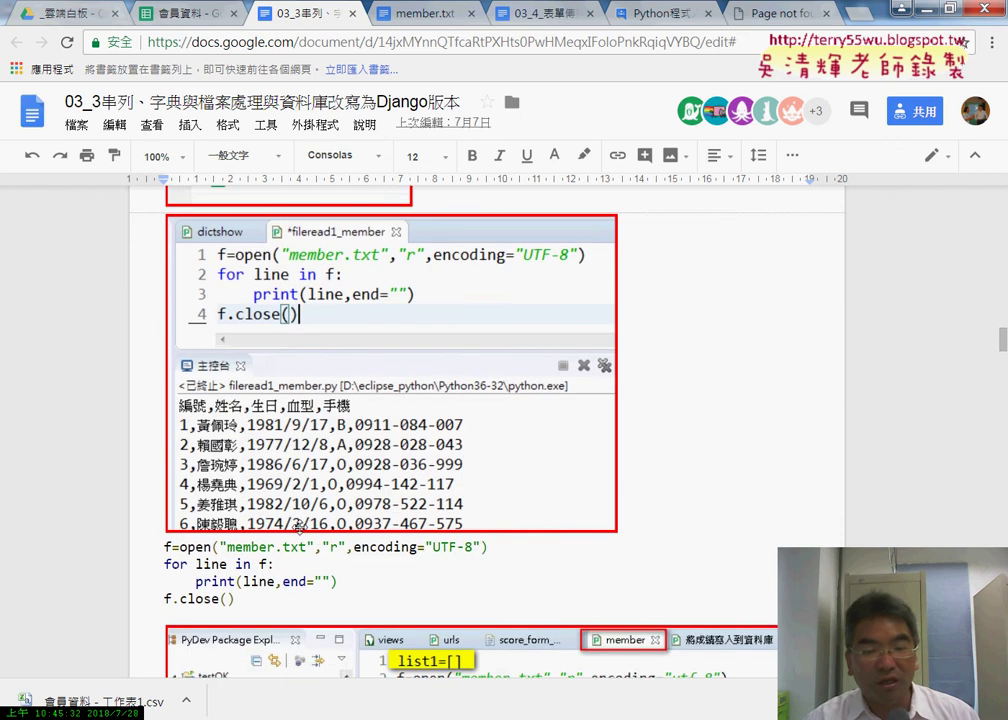
scroll(298, 527, "down", 2)
scroll(687, 522, "up", 3)
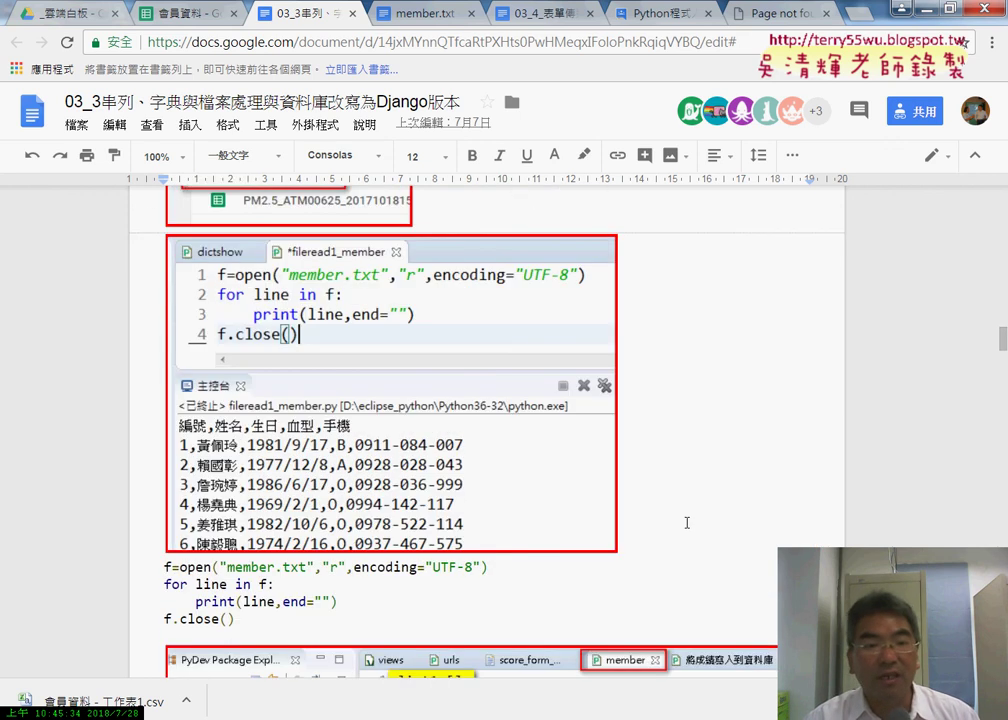
scroll(687, 522, "up", 1)
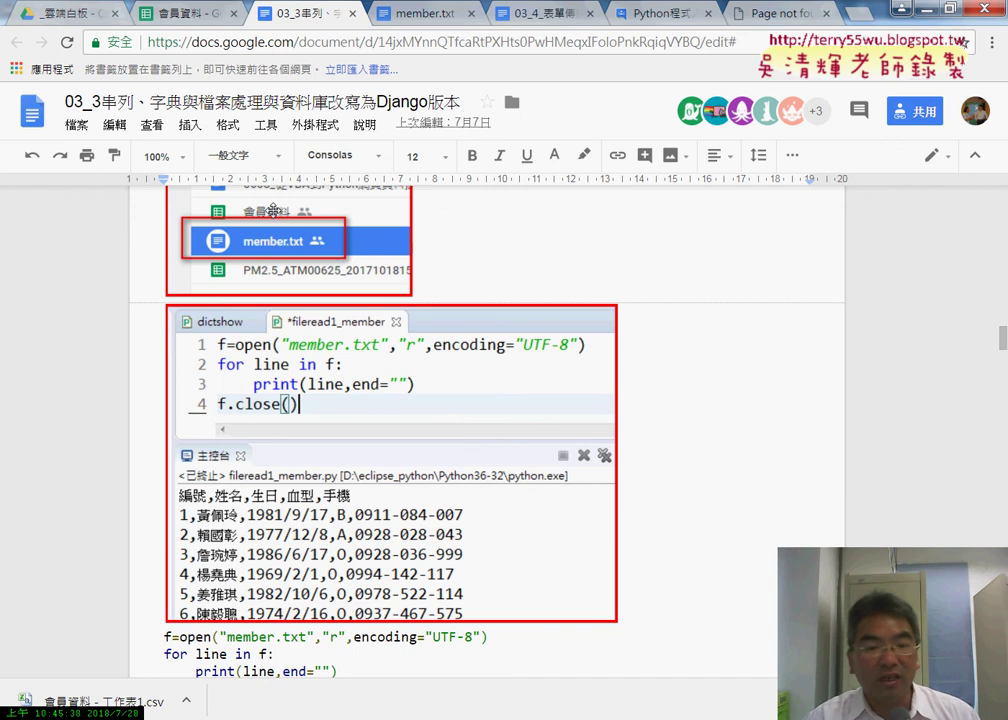
scroll(708, 440, "down", 2)
scroll(708, 440, "down", 1)
scroll(708, 440, "down", 2)
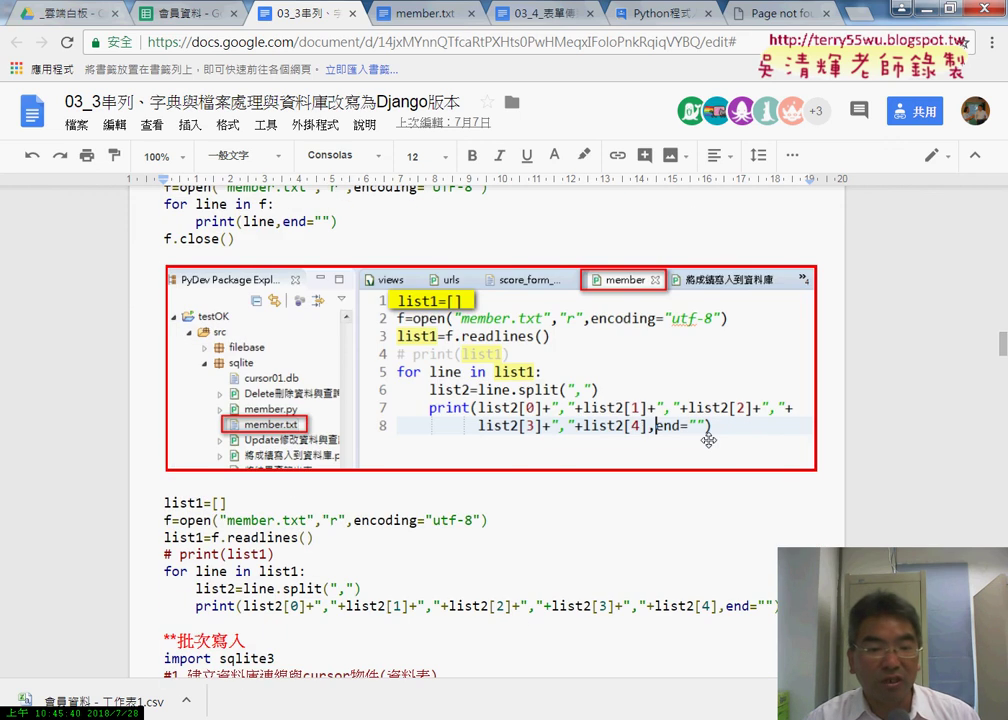
scroll(708, 440, "down", 2)
scroll(708, 440, "down", 2)
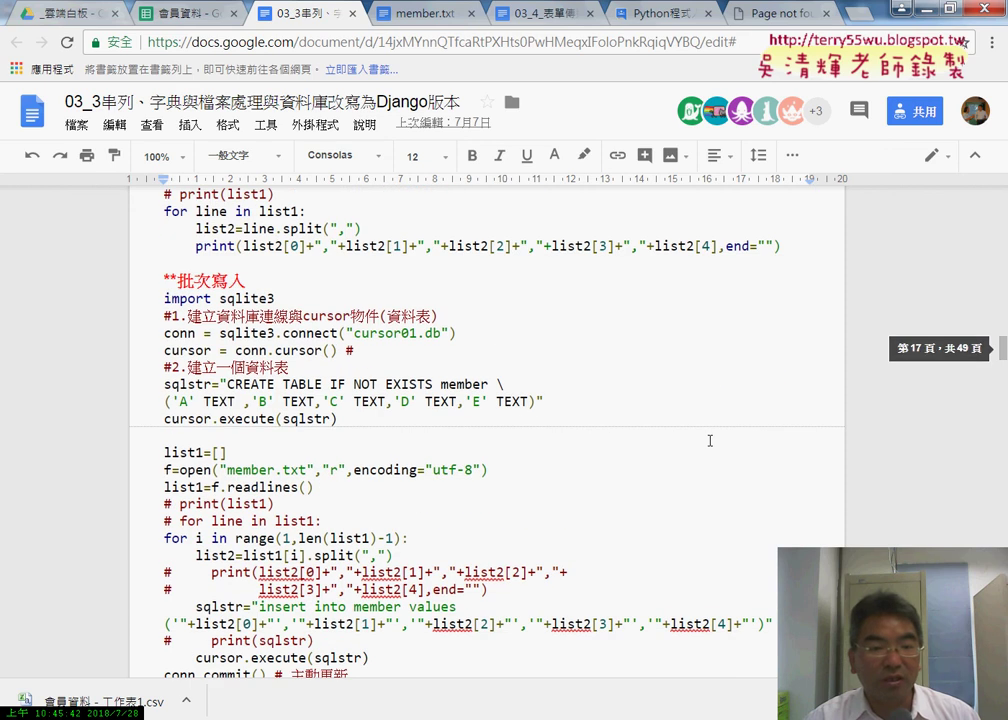
left_click_drag(246, 280, 145, 279)
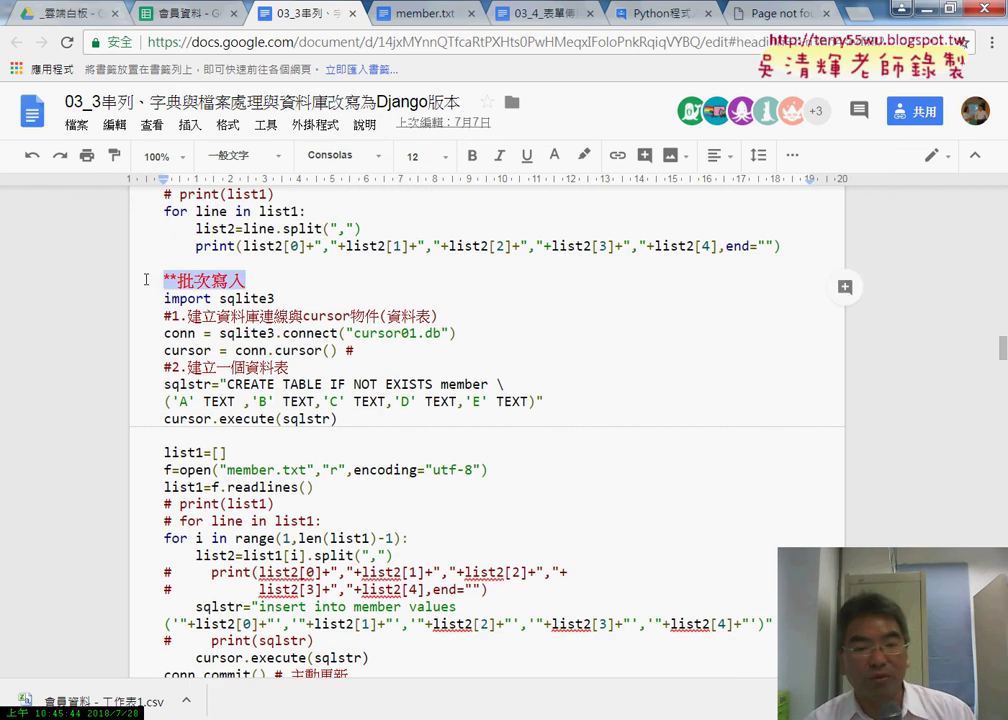